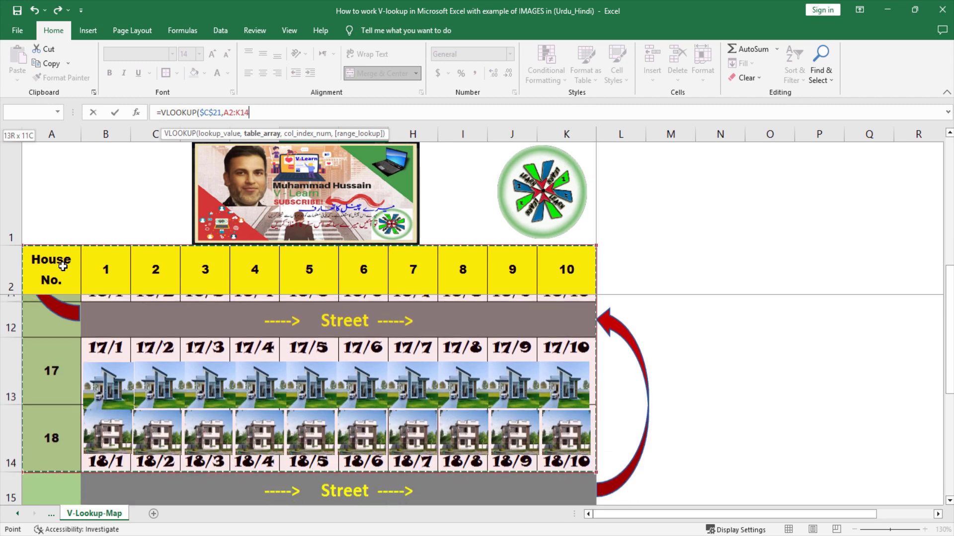
Extend the VLOOKUP table array from A2 to K17 and make it the absolute reference $A$2:$K$17
{"action": "scroll", "coordinate": [62, 267], "scroll_direction": "down", "scroll_amount": 1}
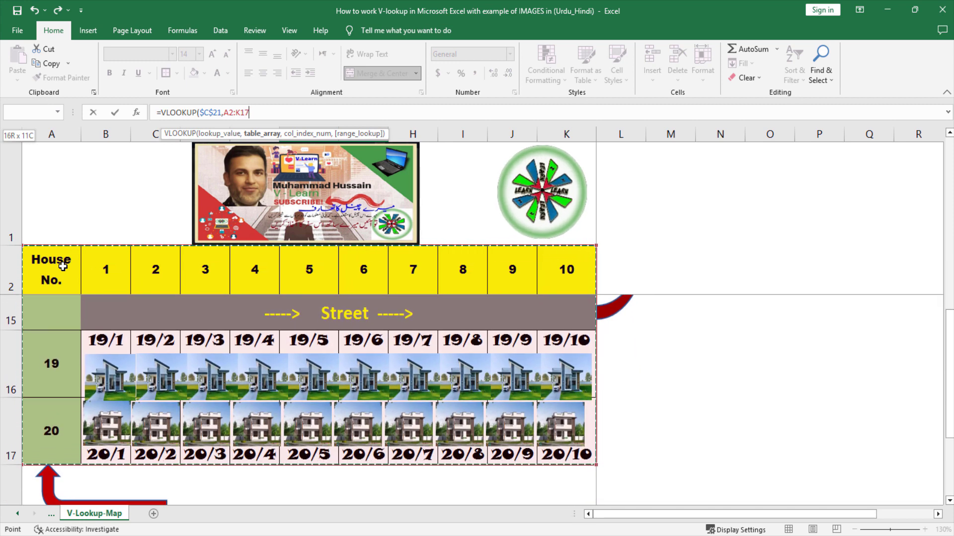
{"action": "key", "text": "F4"}
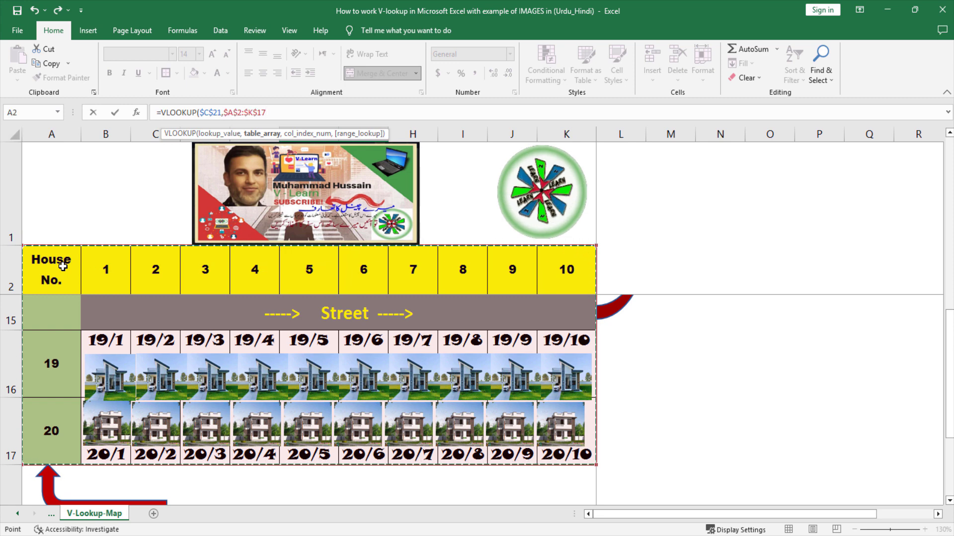
{"action": "type", "text": ","}
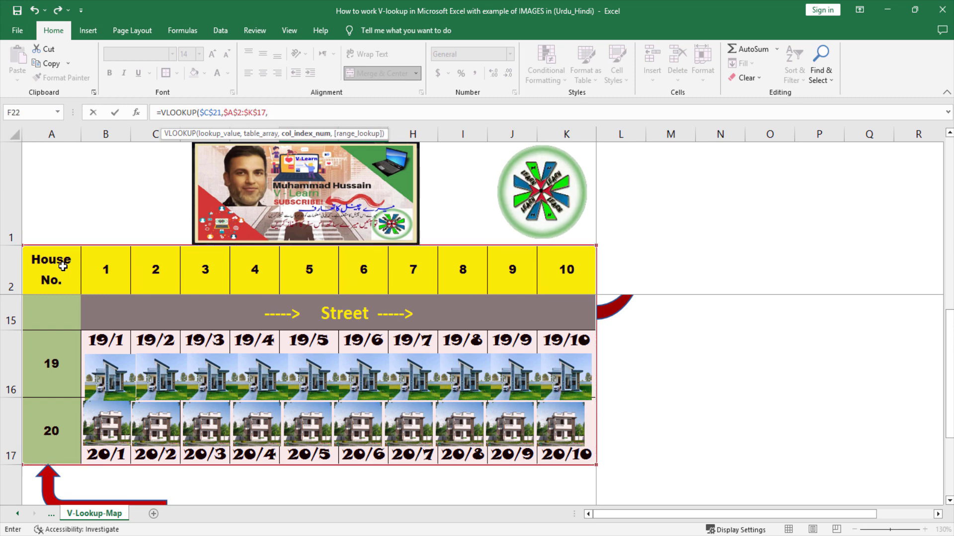
Complete the VLOOKUP formula in F22 with house number cell C20 as the absolute column index $C$20
{"action": "scroll", "coordinate": [62, 267], "scroll_direction": "down", "scroll_amount": 4}
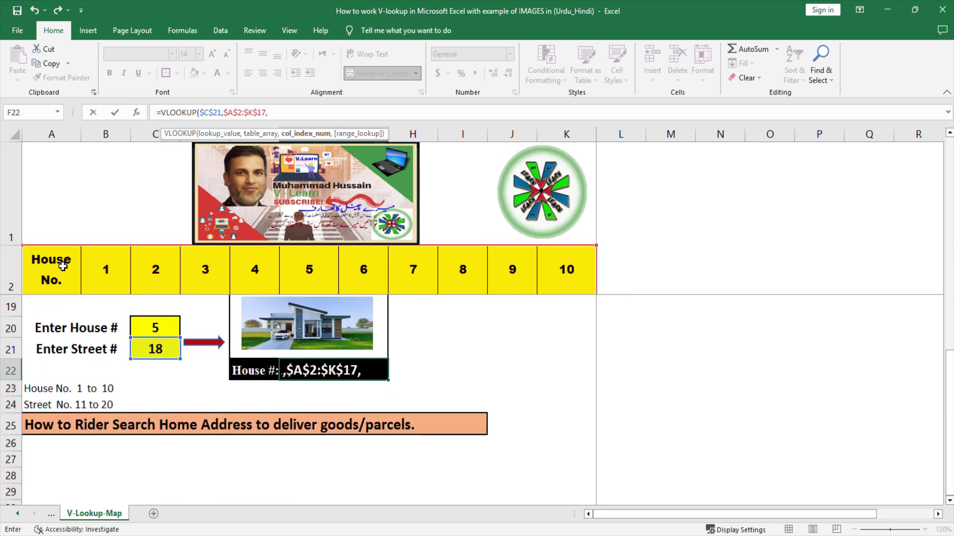
{"action": "left_click", "coordinate": [145, 333]}
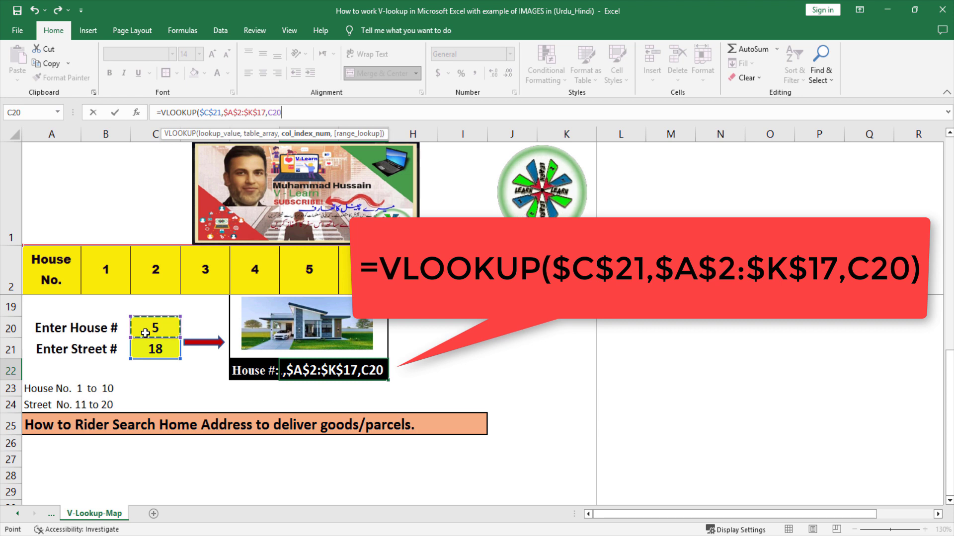
{"action": "key", "text": "F5"}
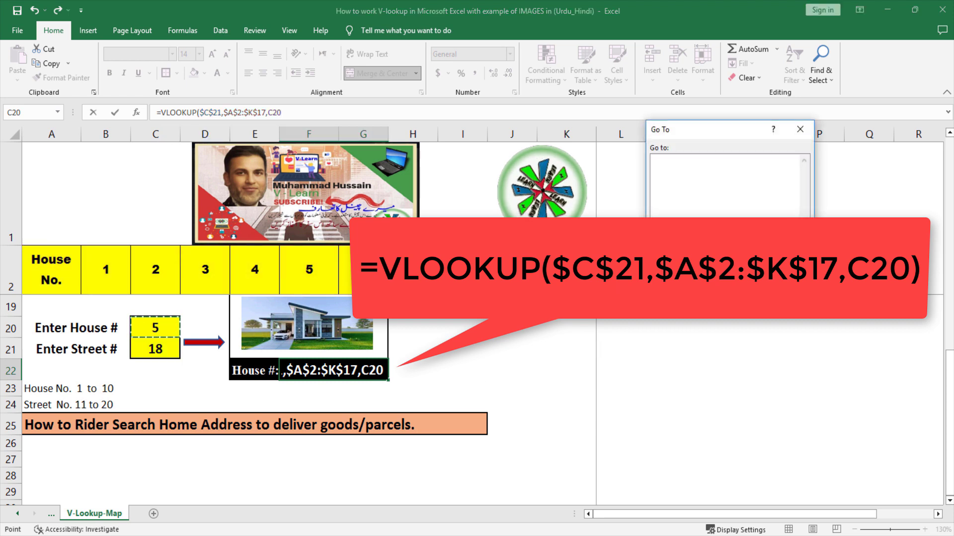
{"action": "key", "text": "Escape"}
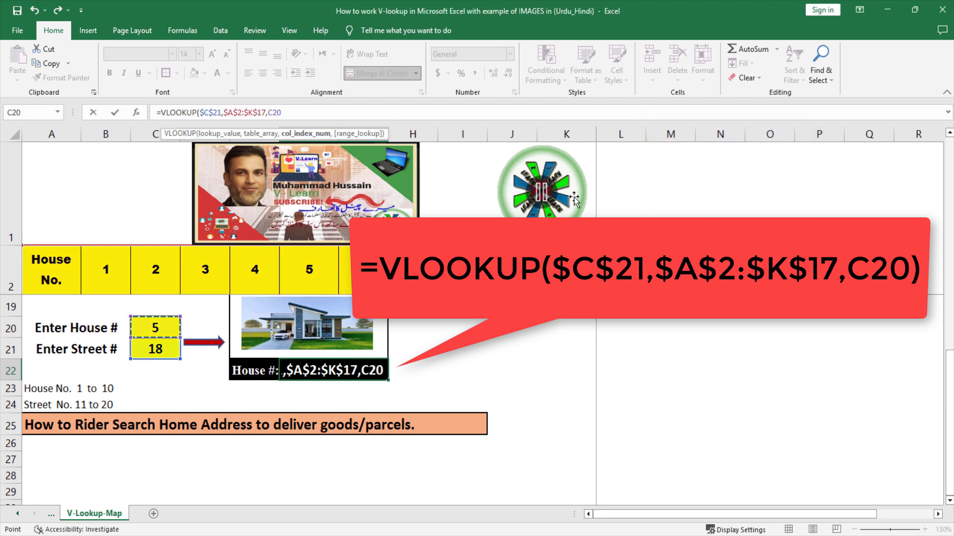
{"action": "key", "text": "F4"}
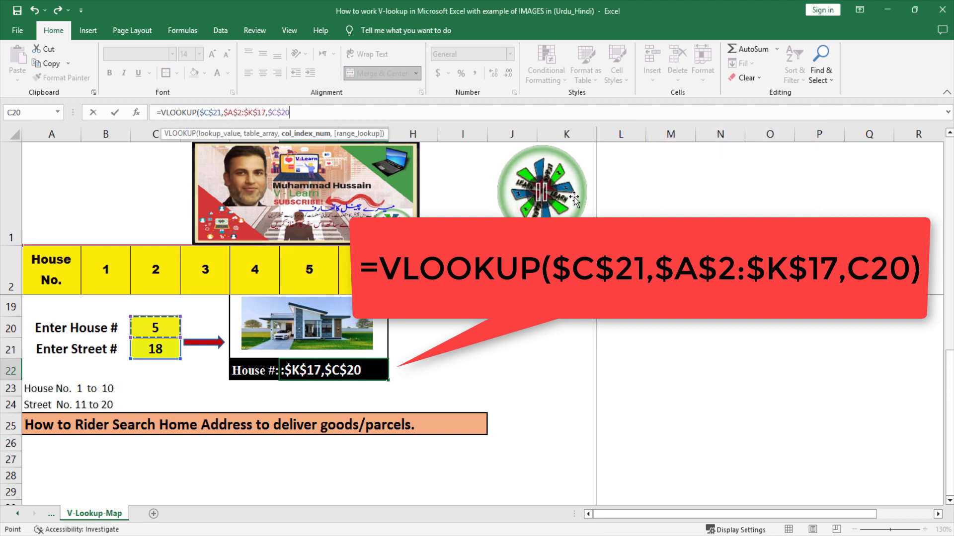
{"action": "type", "text": ")"}
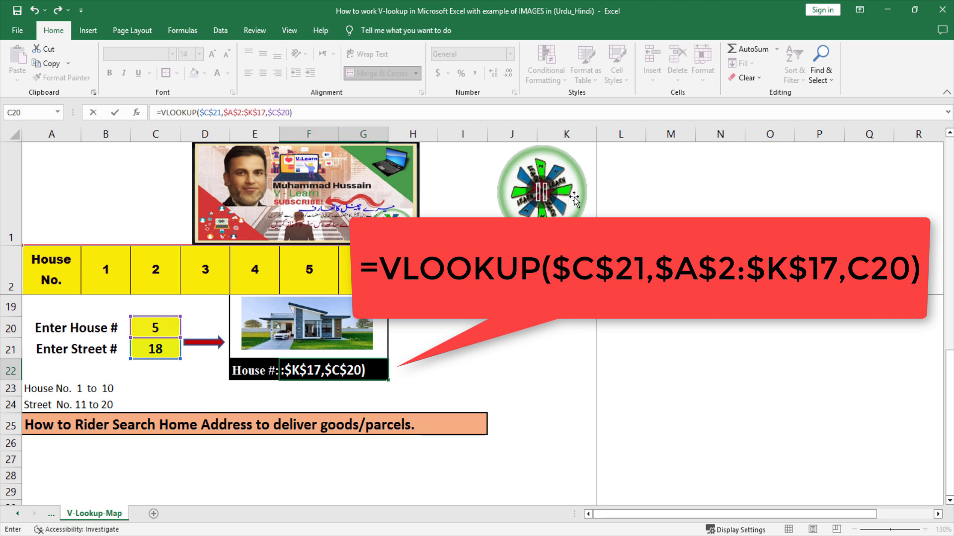
{"action": "key", "text": "Return"}
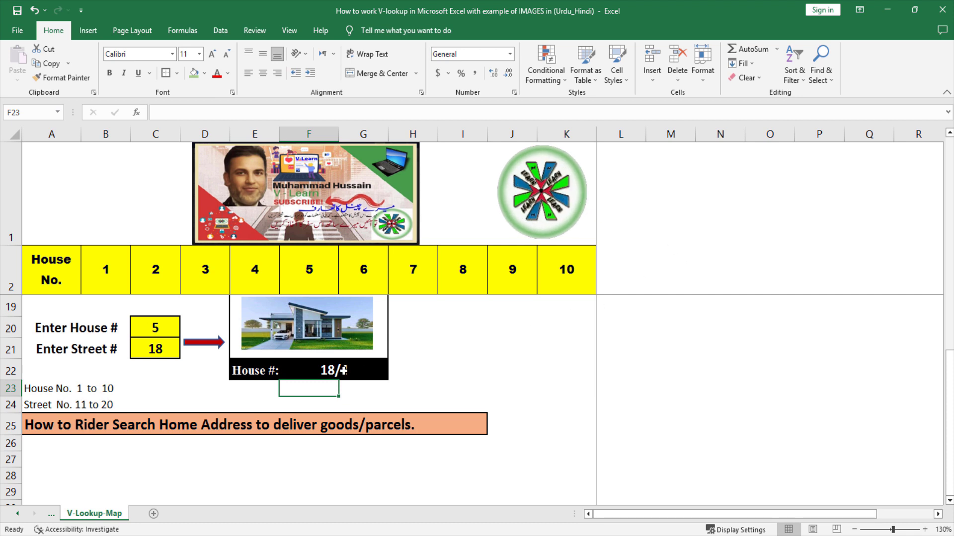
Enter the expected address 18/5 as text in H22 beside the lookup result
{"action": "left_click", "coordinate": [411, 372]}
{"action": "type", "text": "'"}
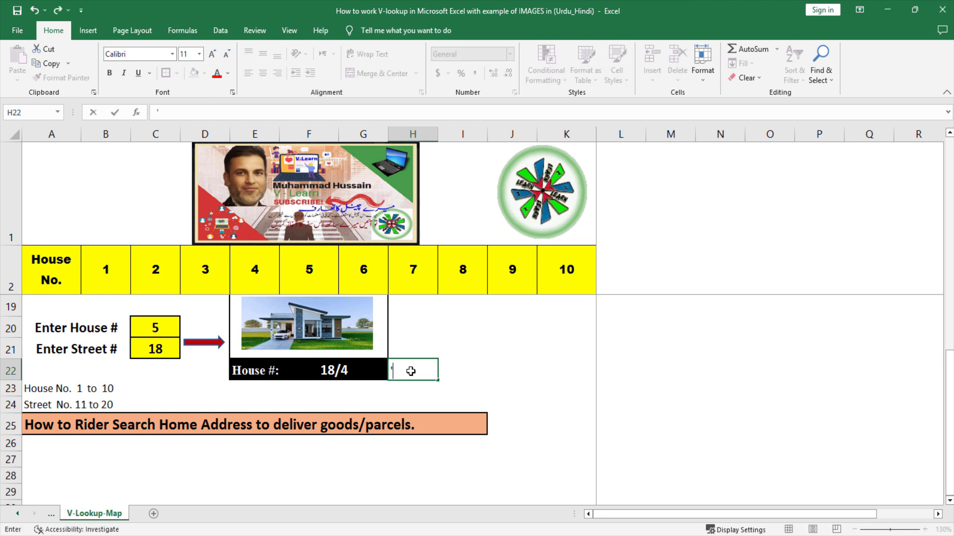
{"action": "type", "text": "18/5"}
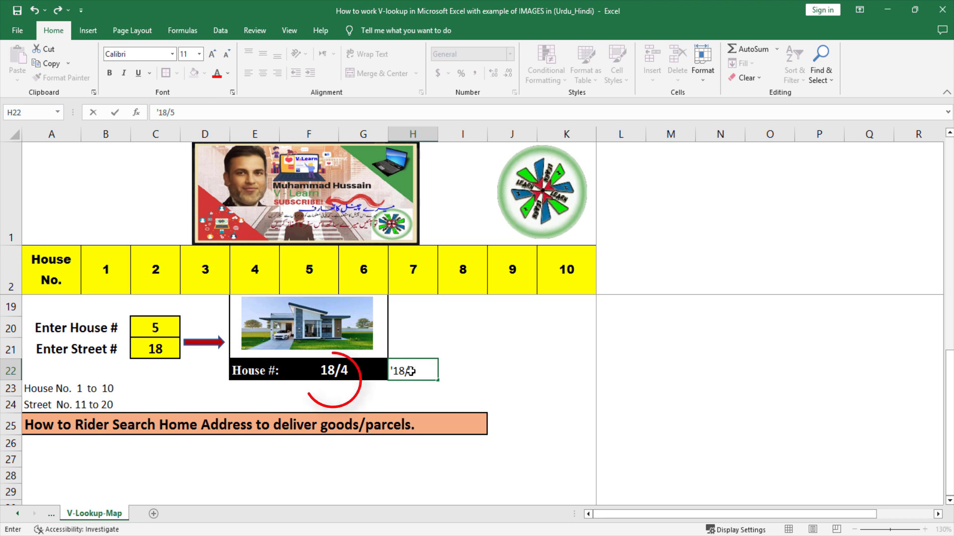
{"action": "key", "text": "Return"}
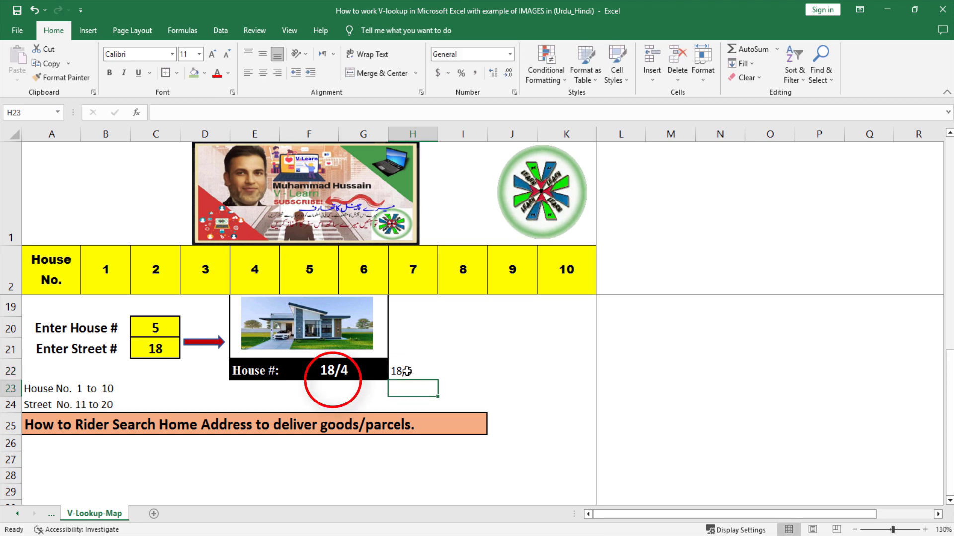
Correct the column index in the F22 VLOOKUP formula to $C$20+1
{"action": "left_click", "coordinate": [155, 325]}
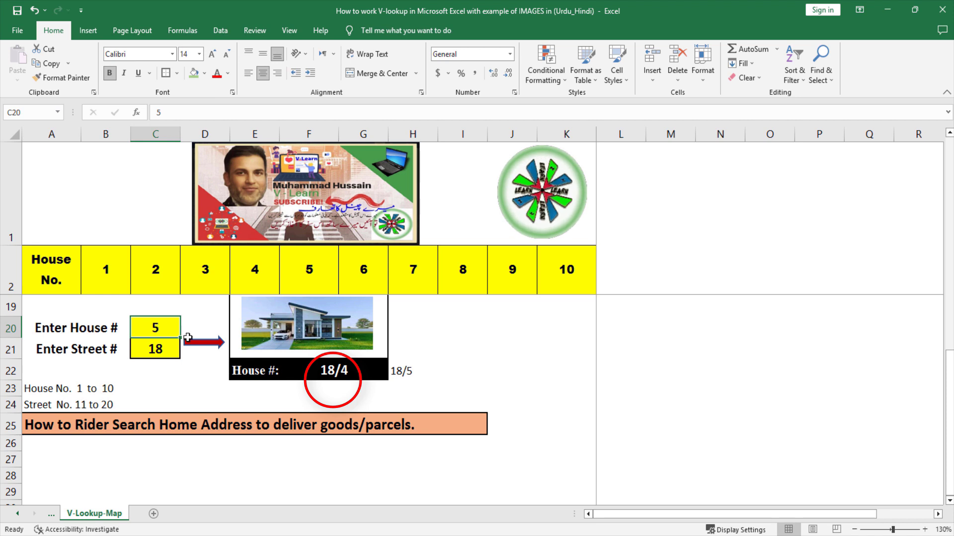
{"action": "left_click", "coordinate": [340, 371]}
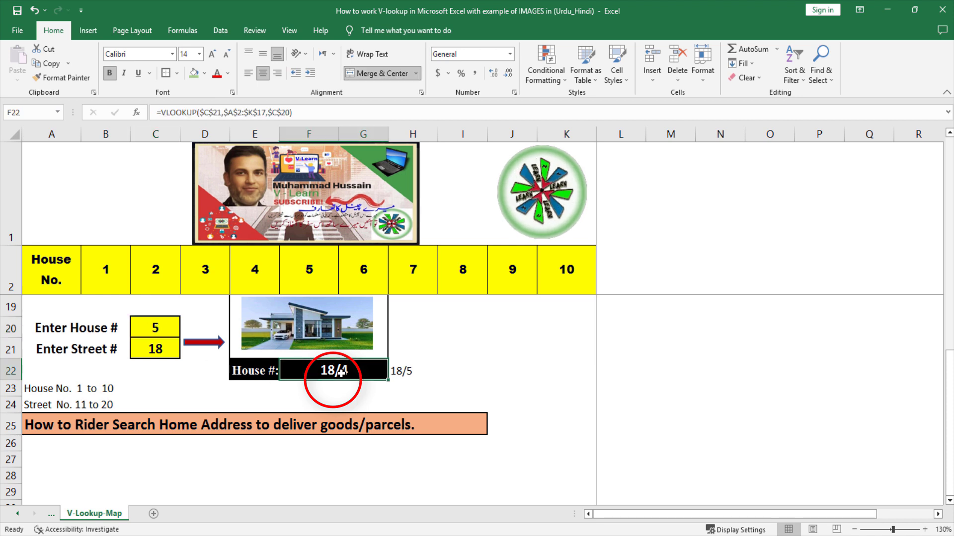
{"action": "left_click", "coordinate": [290, 114]}
{"action": "type", "text": "+1"}
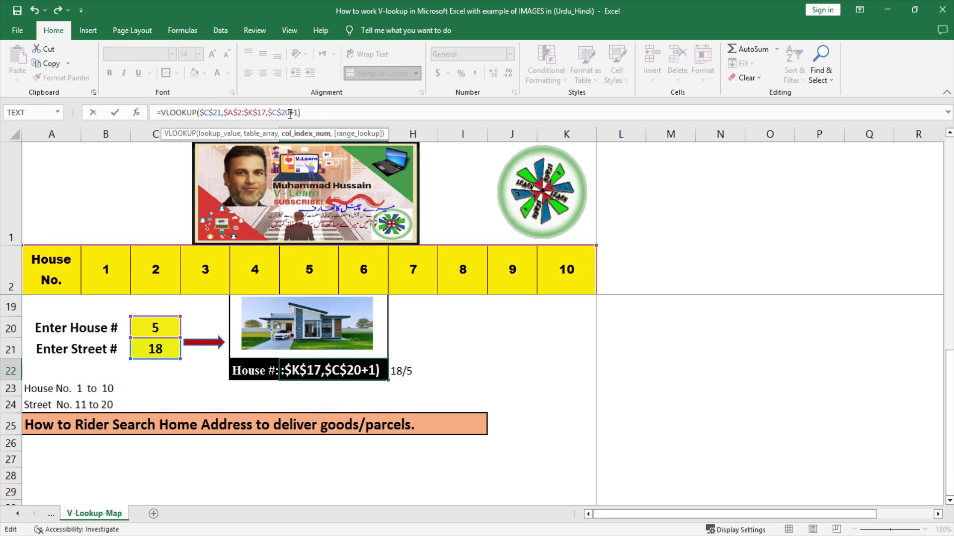
{"action": "key", "text": "Return"}
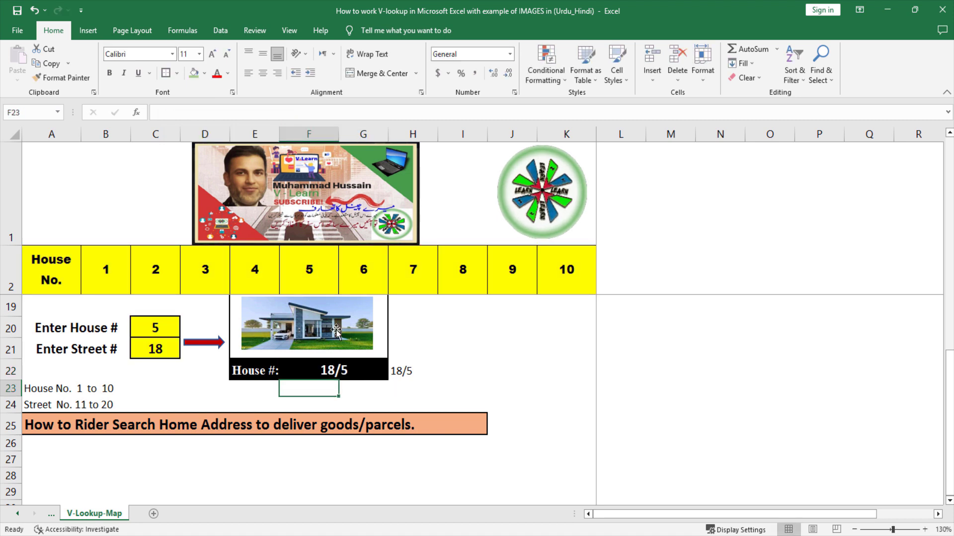
Test the lookup with house number 8 in C20 and street number 12 in C21
{"action": "left_click", "coordinate": [168, 326]}
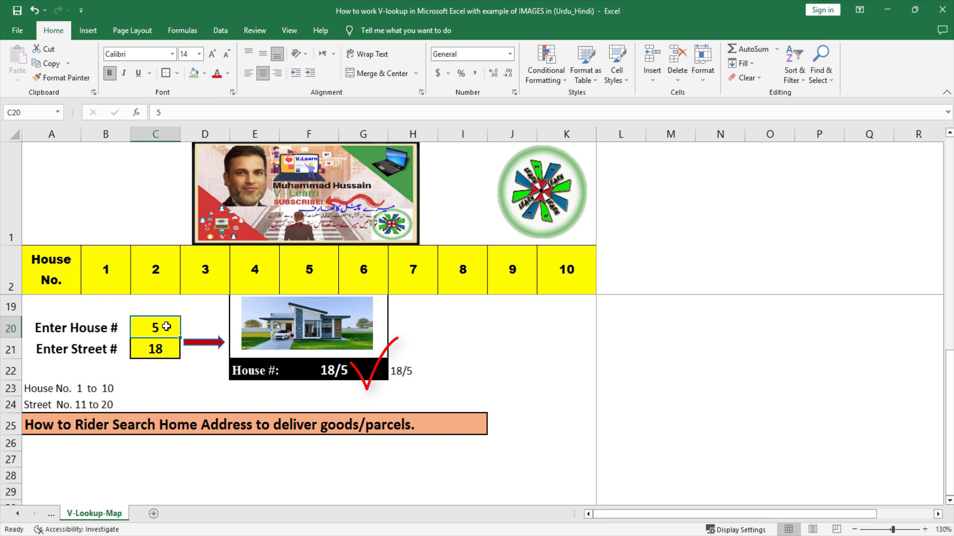
{"action": "type", "text": "8"}
{"action": "key", "text": "Return"}
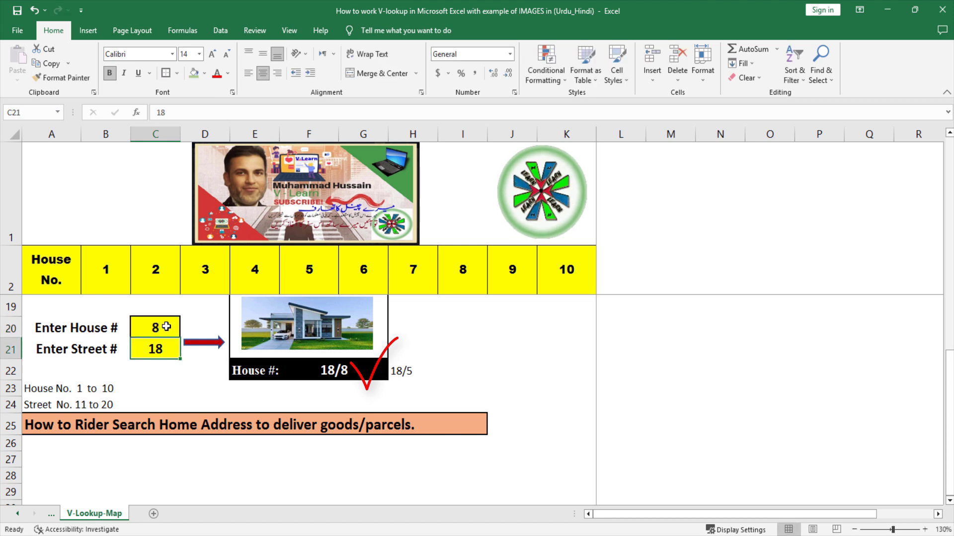
{"action": "type", "text": "12"}
{"action": "key", "text": "Return"}
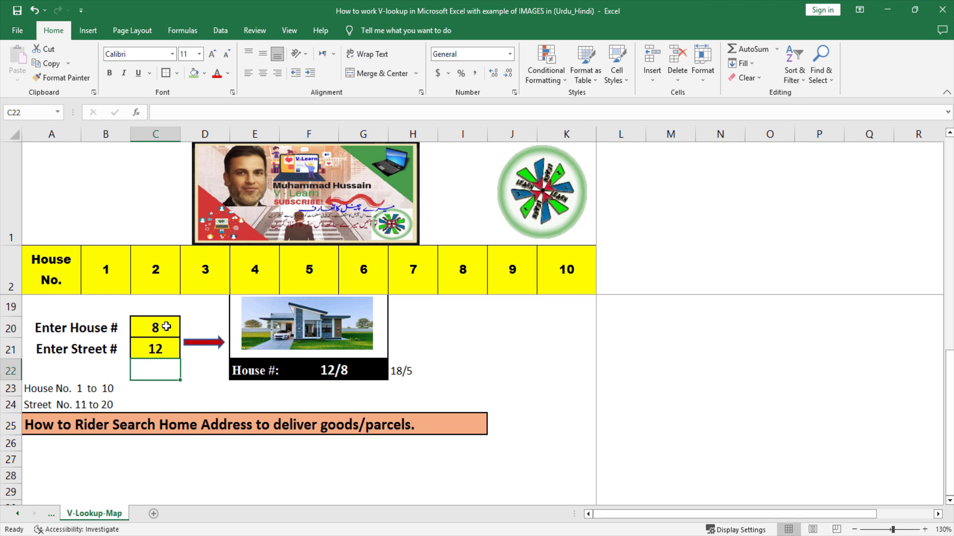
Set the house number in C20 to 6 and the street number in C21 to 15
{"action": "left_click", "coordinate": [166, 327]}
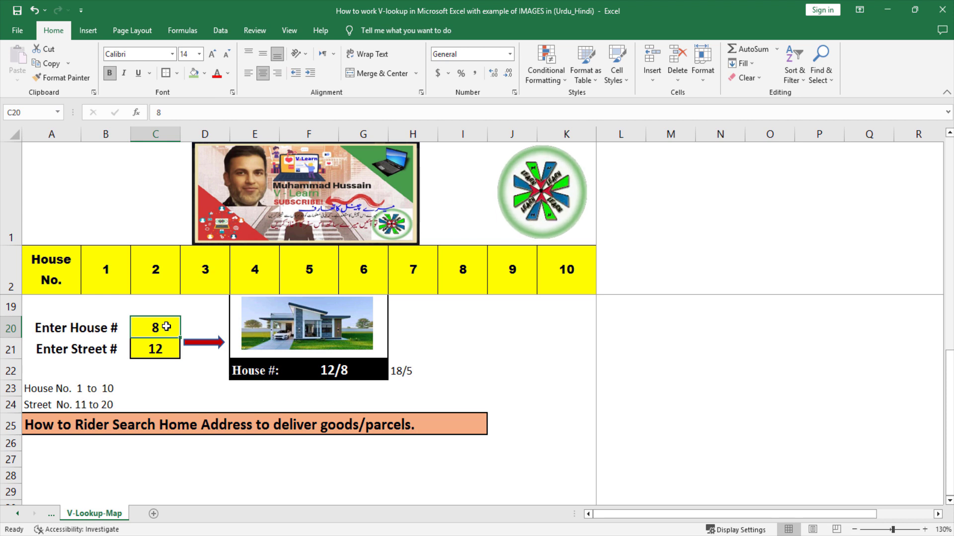
{"action": "type", "text": "6"}
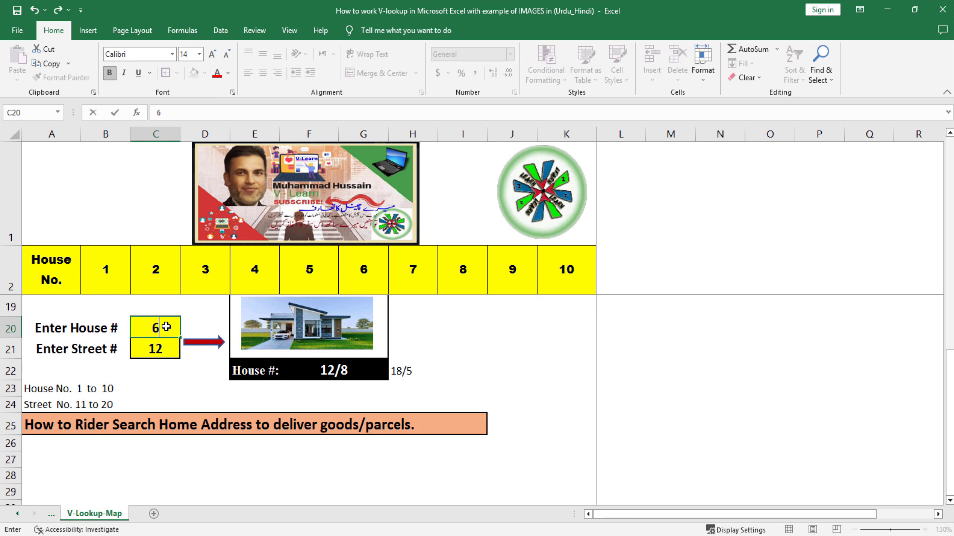
{"action": "key", "text": "Return"}
{"action": "type", "text": "15"}
{"action": "key", "text": "Return"}
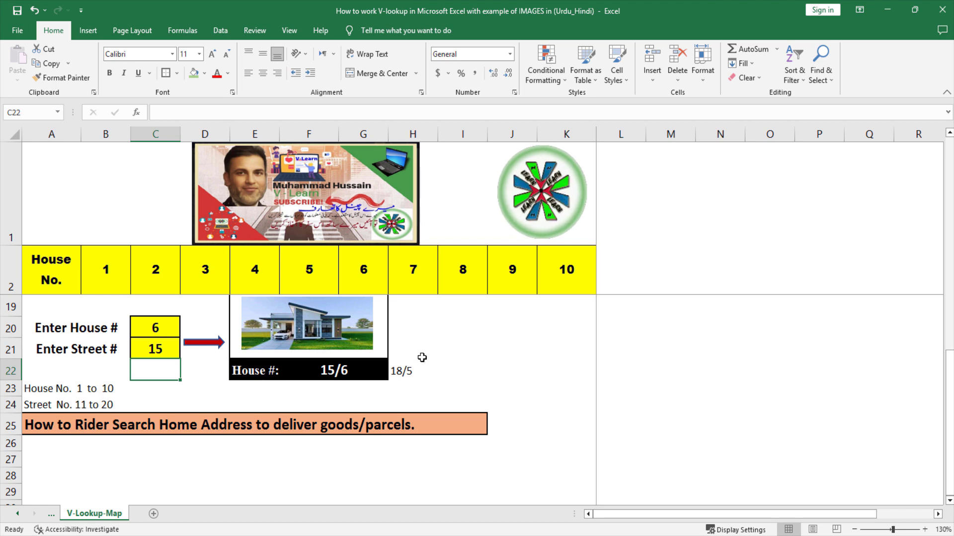
Clear the comparison text from H22 and review the VLOOKUP formula in F22
{"action": "left_click", "coordinate": [405, 370]}
{"action": "key", "text": "Delete"}
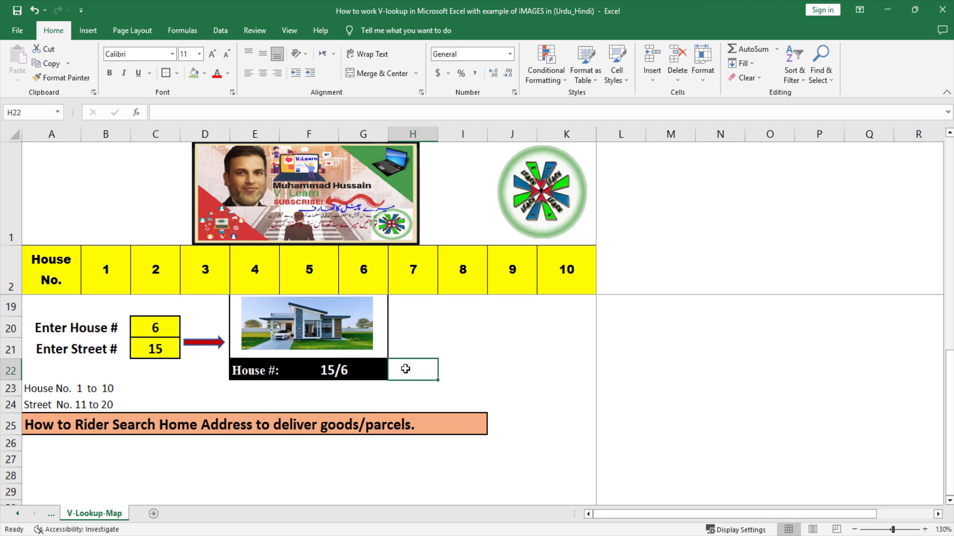
{"action": "left_click", "coordinate": [345, 370]}
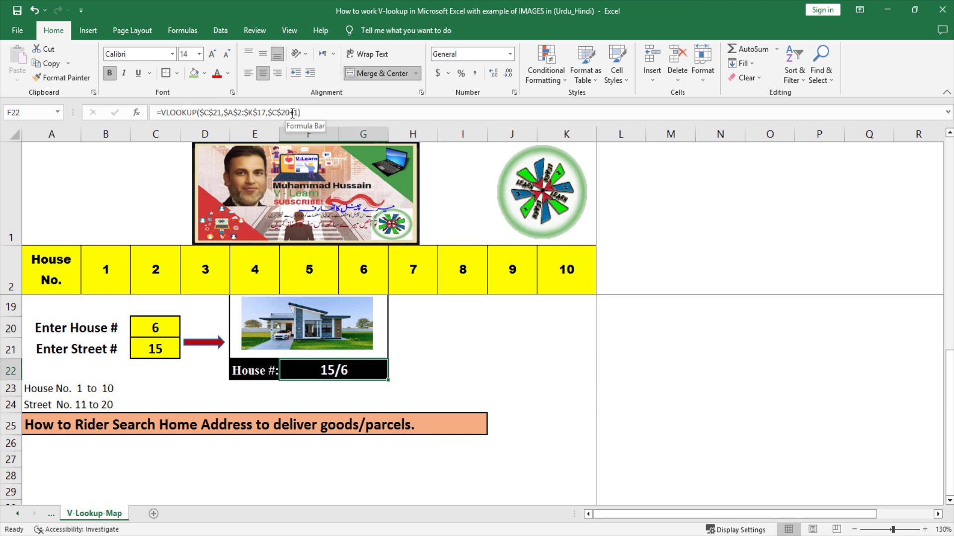
{"action": "left_click", "coordinate": [455, 343]}
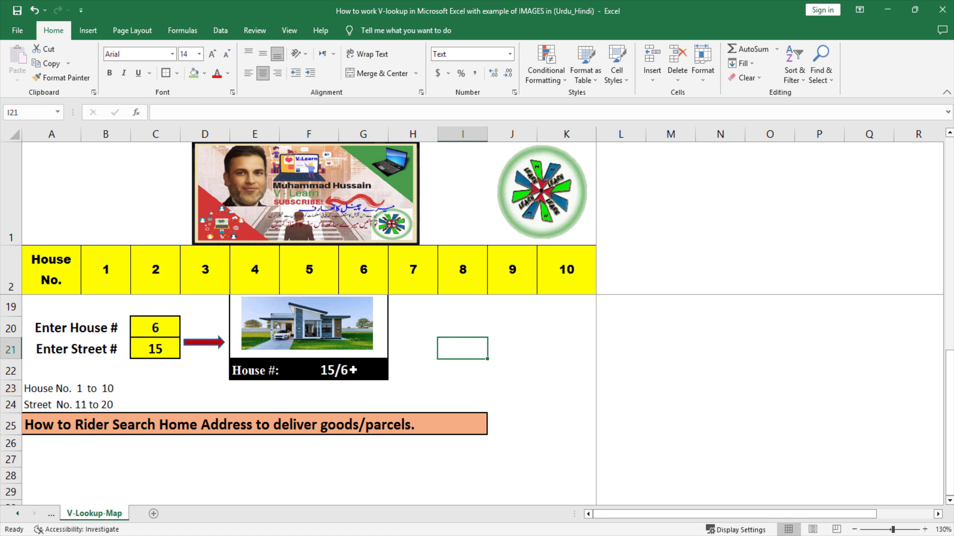
{"action": "left_click", "coordinate": [353, 370]}
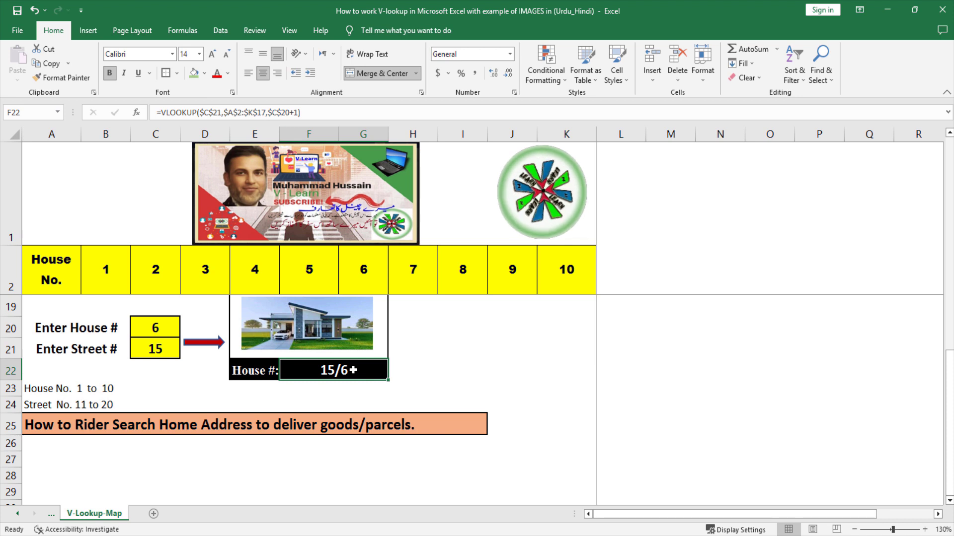
Test the lookup with the out-of-range house number 12 in C20
{"action": "left_click", "coordinate": [162, 329]}
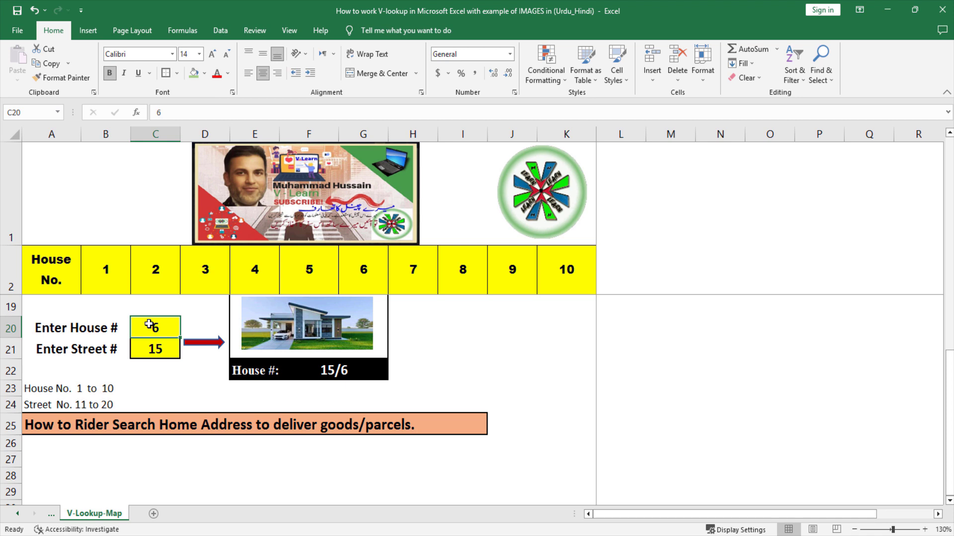
{"action": "type", "text": "12"}
{"action": "key", "text": "Return"}
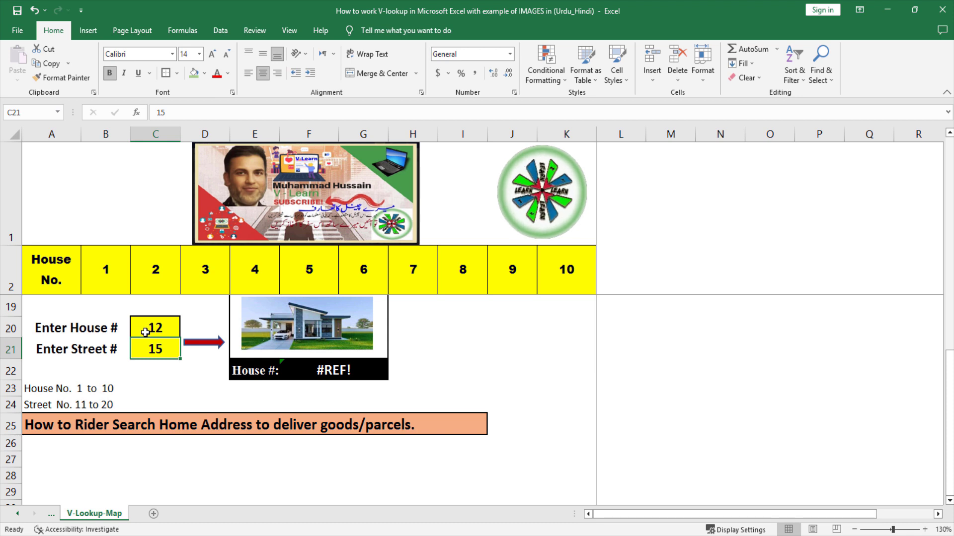
Set the house number in C20 to 5
{"action": "left_click", "coordinate": [146, 332]}
{"action": "type", "text": "5"}
{"action": "key", "text": "Return"}
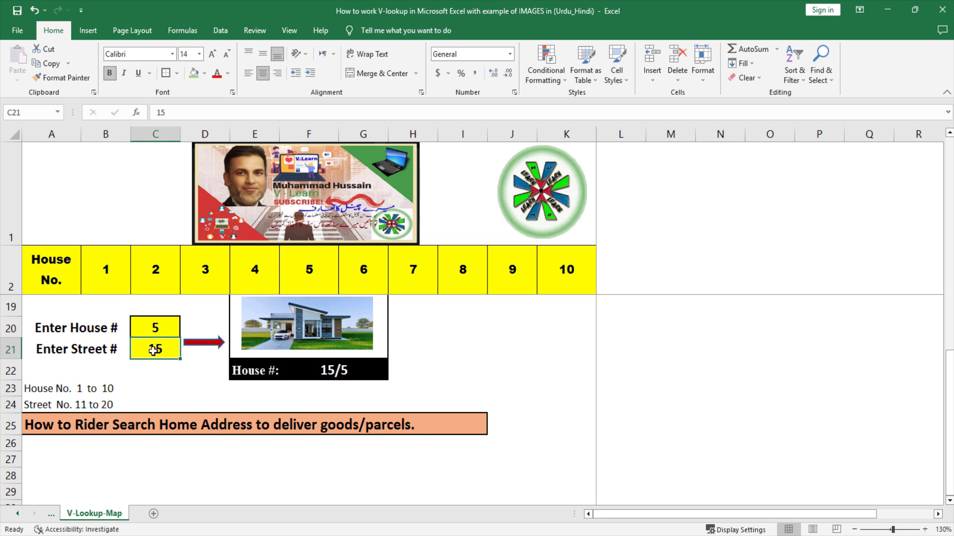
Test the lookup with the out-of-range street number 5 in C21 and undo that entry
{"action": "type", "text": "5"}
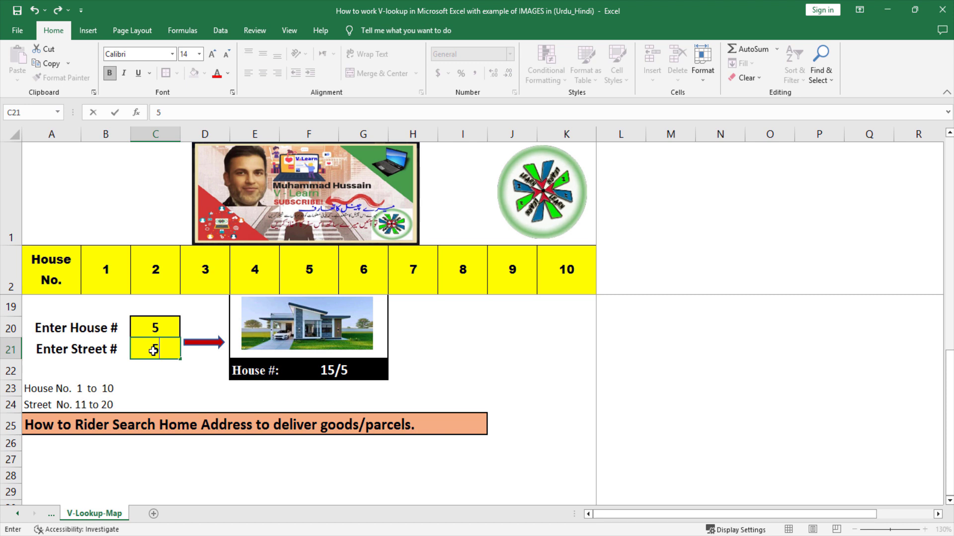
{"action": "key", "text": "Return"}
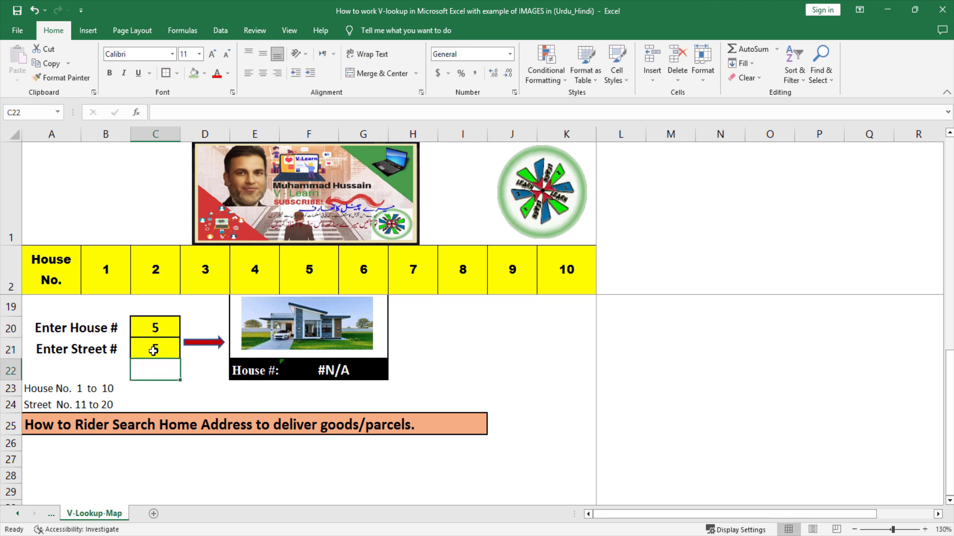
{"action": "key", "text": "ctrl+z"}
{"action": "left_click", "coordinate": [86, 397]}
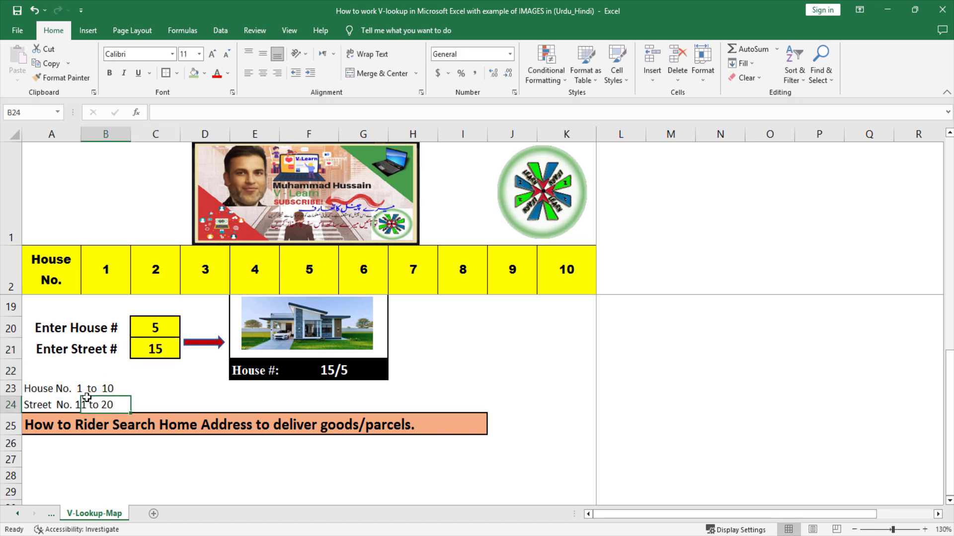
{"action": "left_click", "coordinate": [156, 403]}
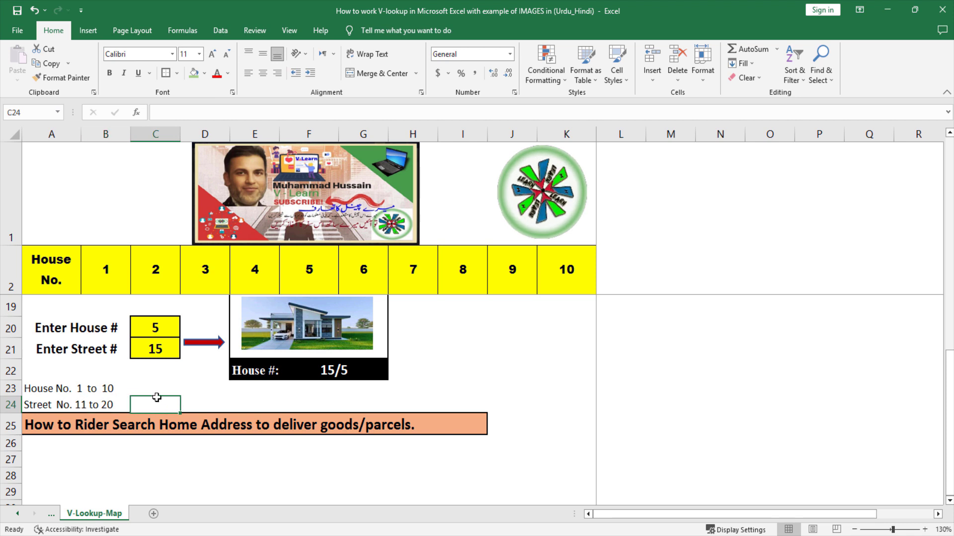
{"action": "left_click", "coordinate": [189, 56]}
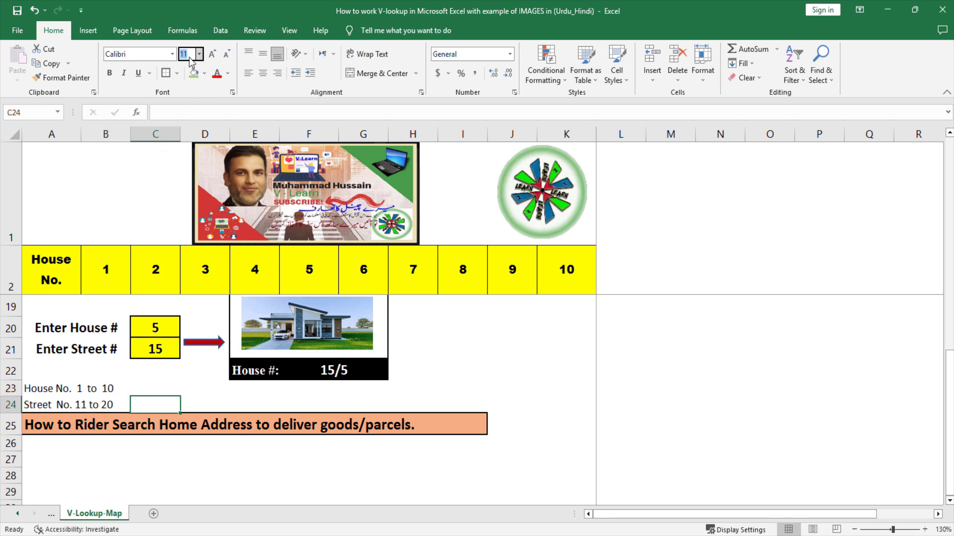
Set the font size of C24 to 13 and start a formula there with =IF(AND(
{"action": "type", "text": "13"}
{"action": "key", "text": "Return"}
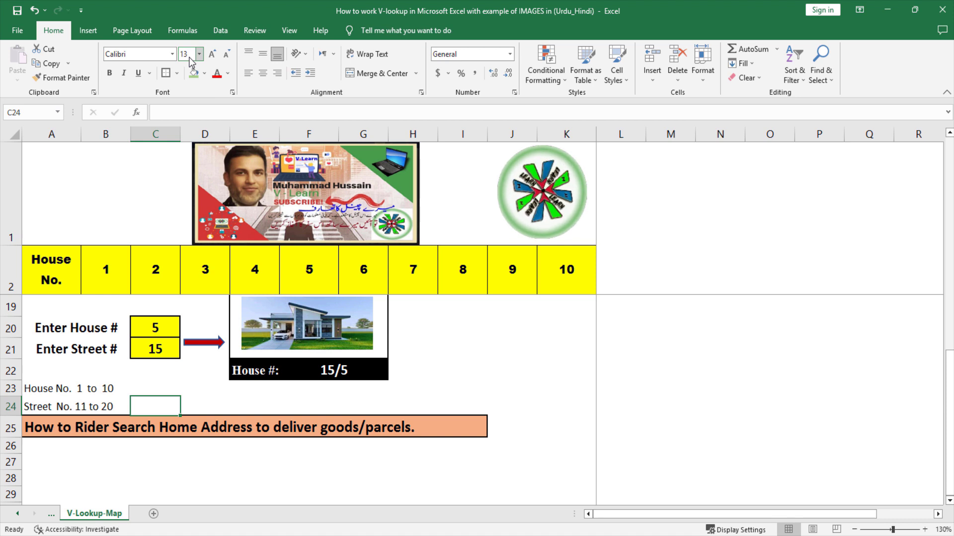
{"action": "type", "text": "="}
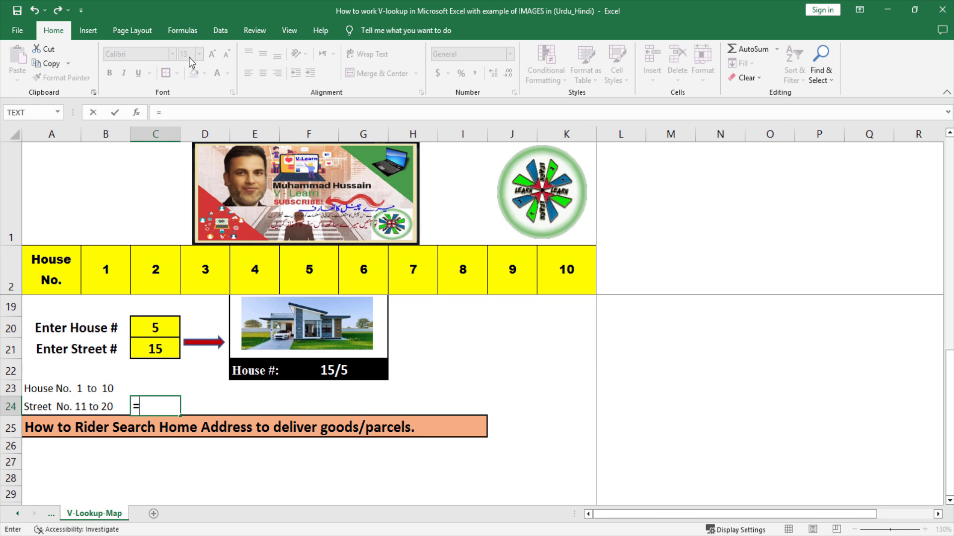
{"action": "type", "text": "IF("}
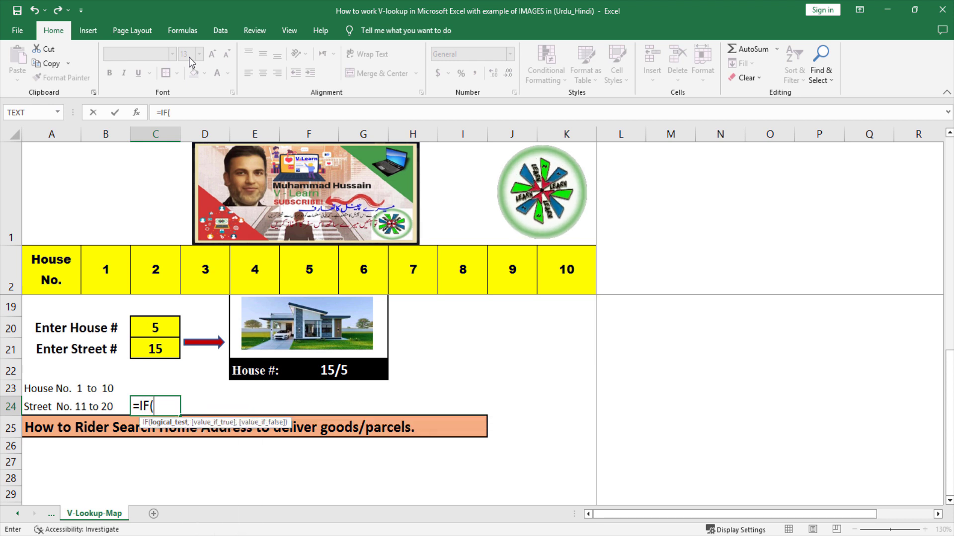
{"action": "type", "text": "AND("}
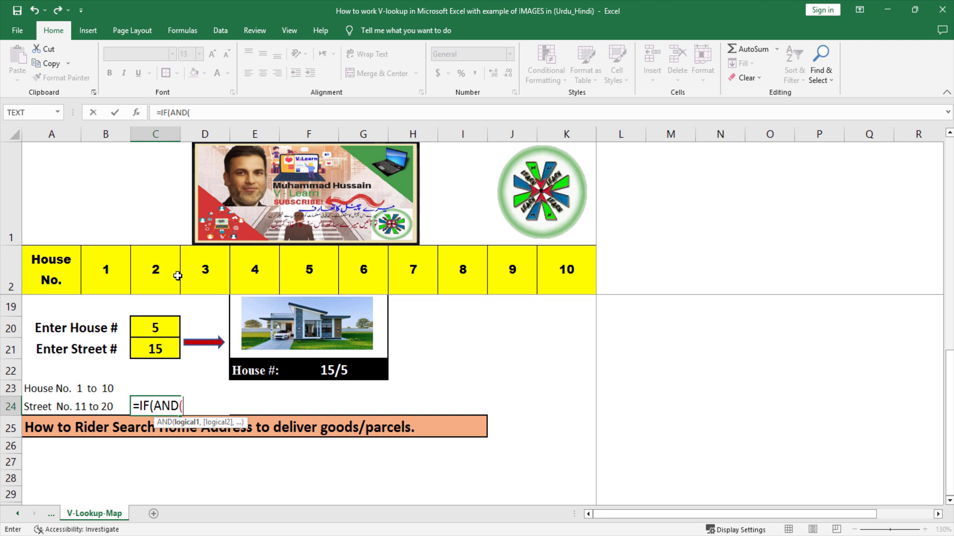
Add the street-number conditions $C$21>10 and $C$21<21 to the AND test, using absolute references
{"action": "left_click", "coordinate": [162, 351]}
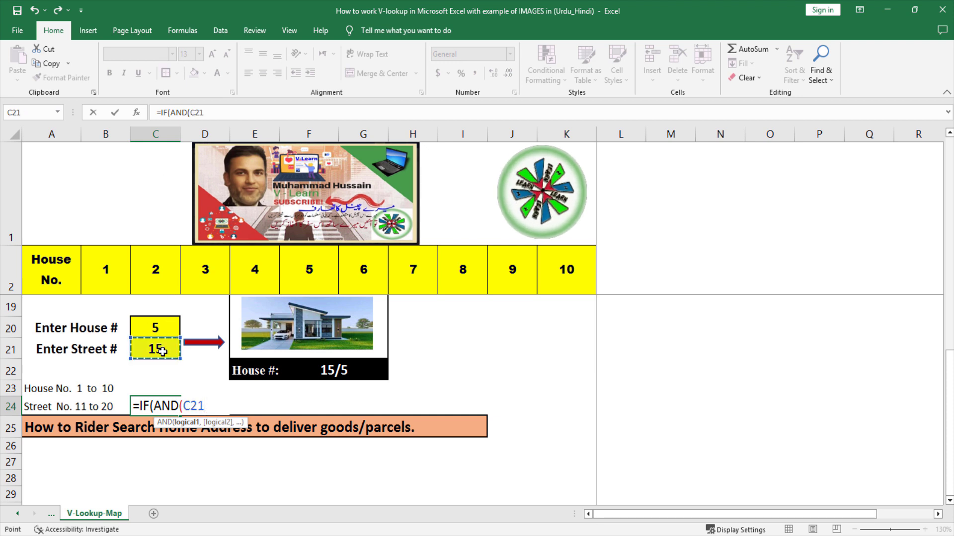
{"action": "key", "text": "F4"}
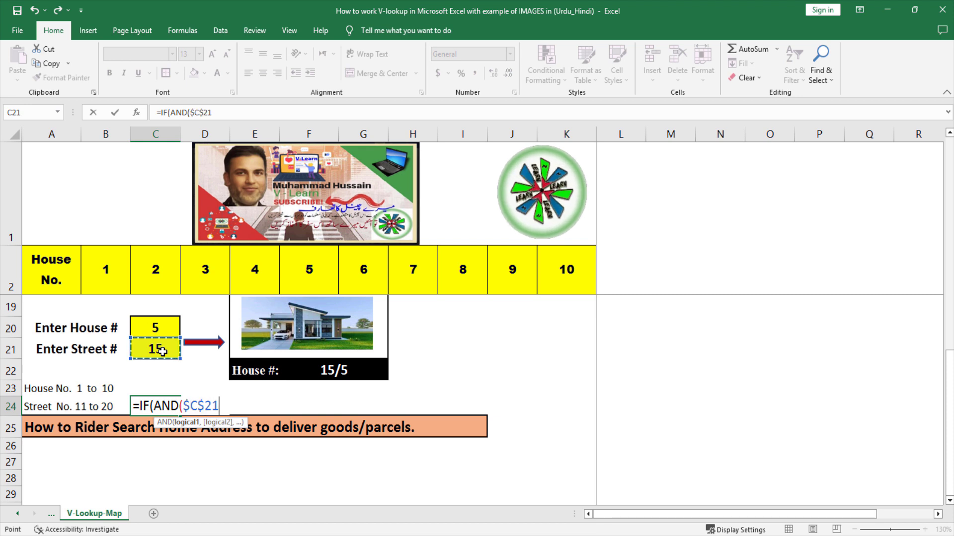
{"action": "type", "text": ">"}
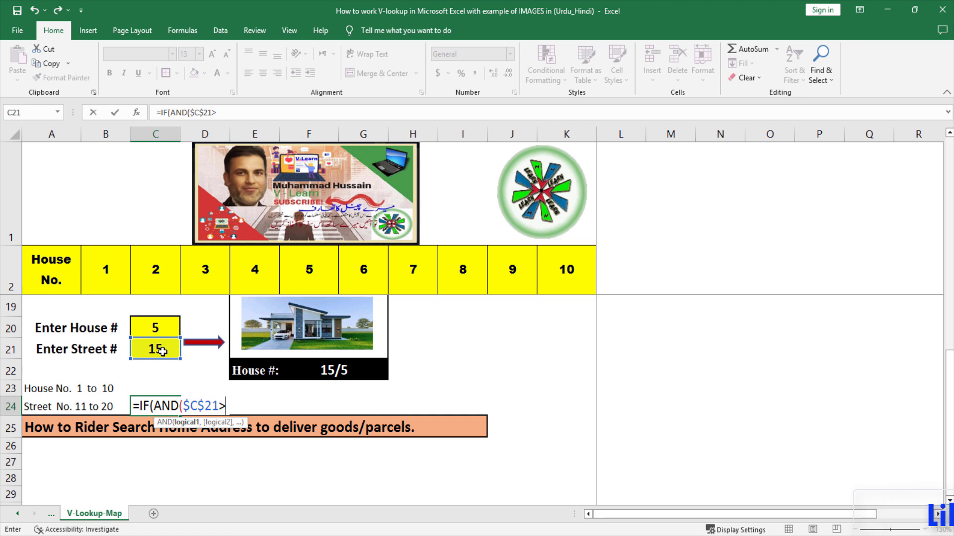
{"action": "type", "text": "10"}
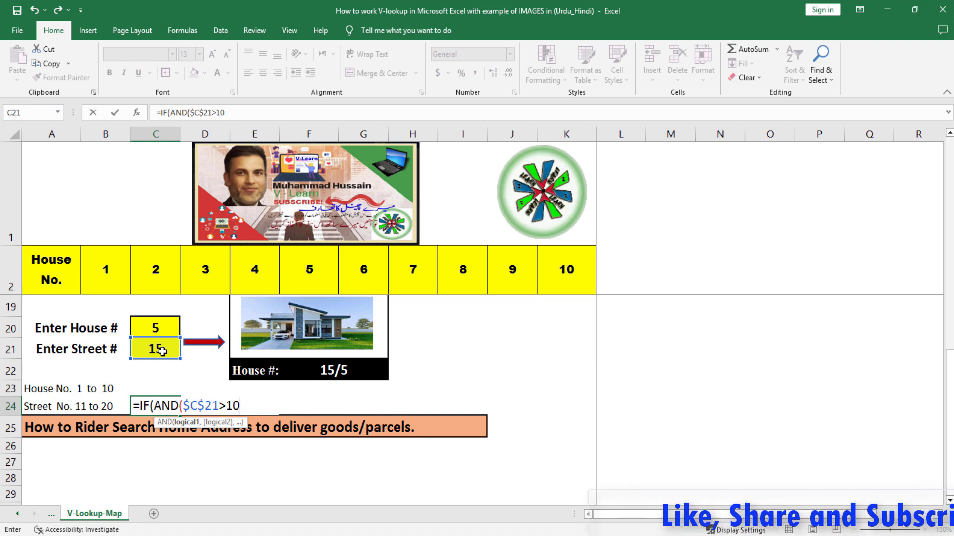
{"action": "type", "text": ","}
{"action": "left_click", "coordinate": [163, 352]}
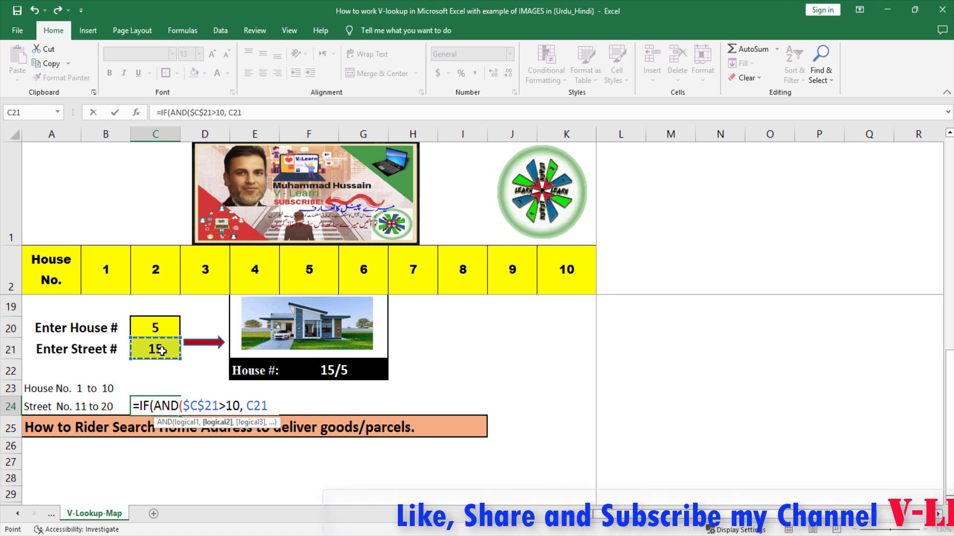
{"action": "key", "text": "F4"}
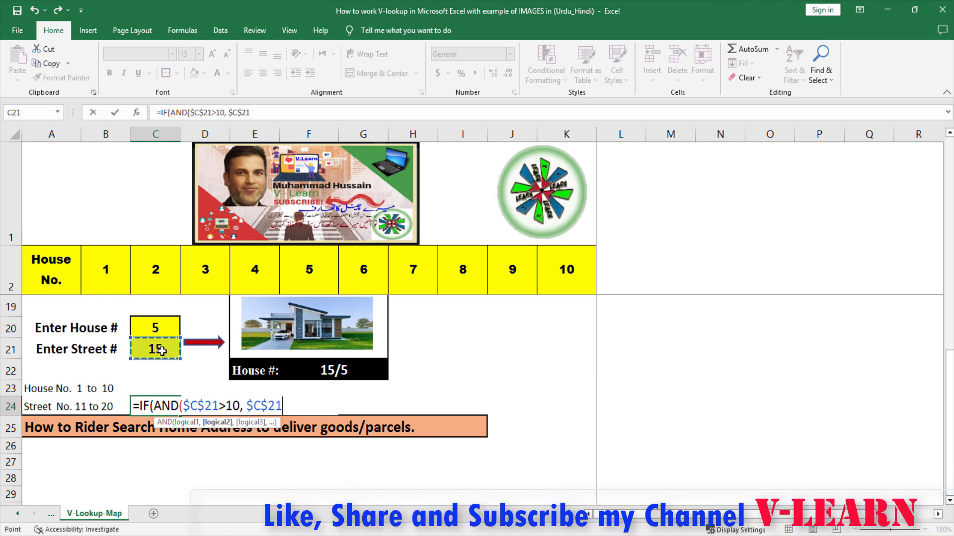
{"action": "type", "text": "<"}
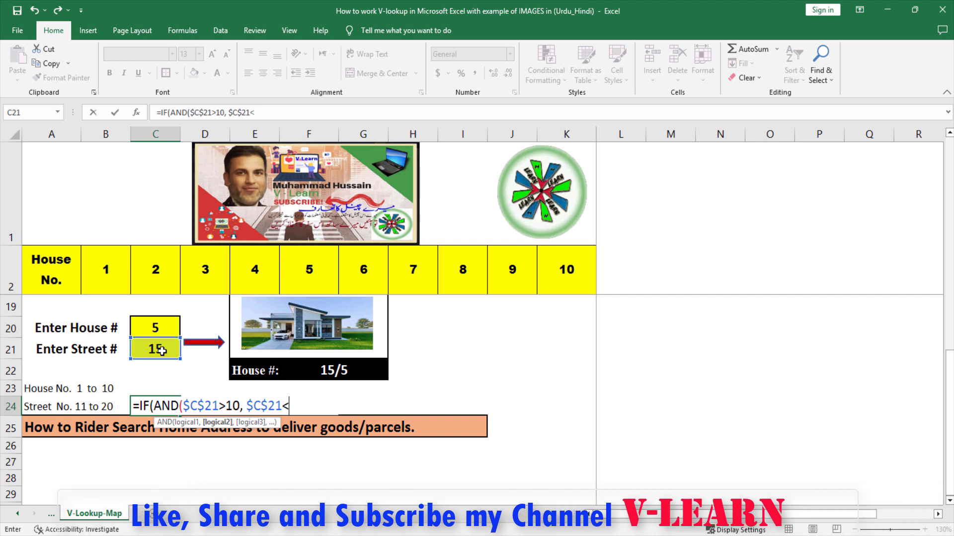
{"action": "type", "text": "21"}
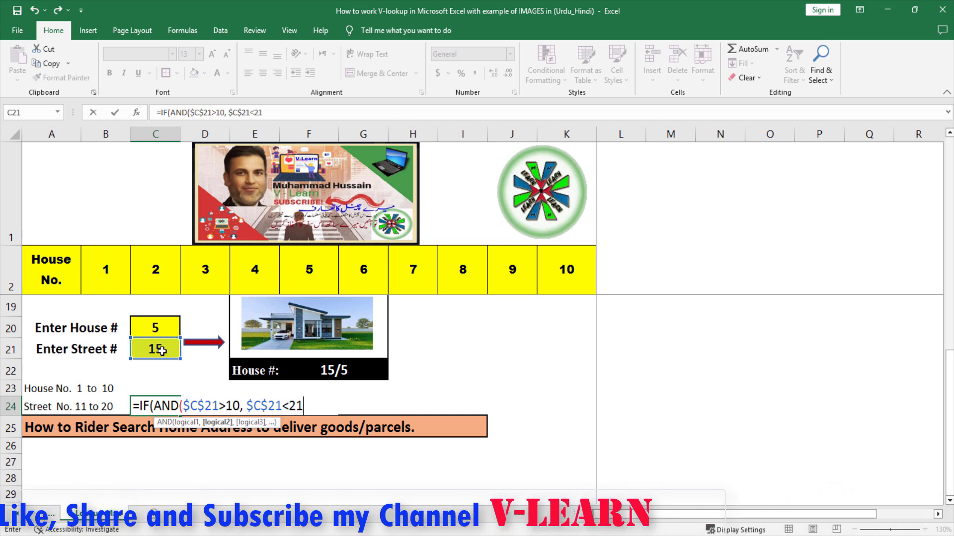
Add the house-number conditions $C$20>0 and $C$20<11 to the AND test, using absolute references
{"action": "type", "text": ","}
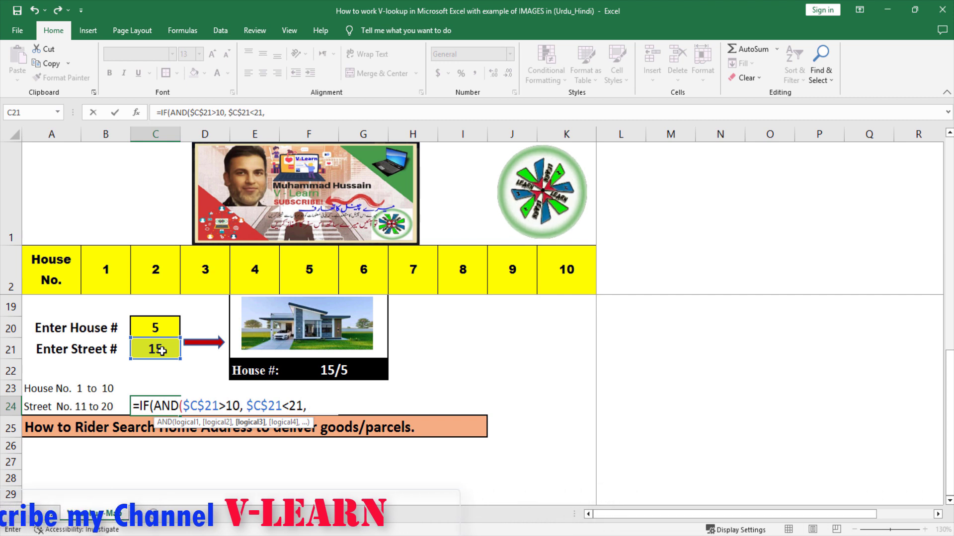
{"action": "left_click", "coordinate": [156, 327]}
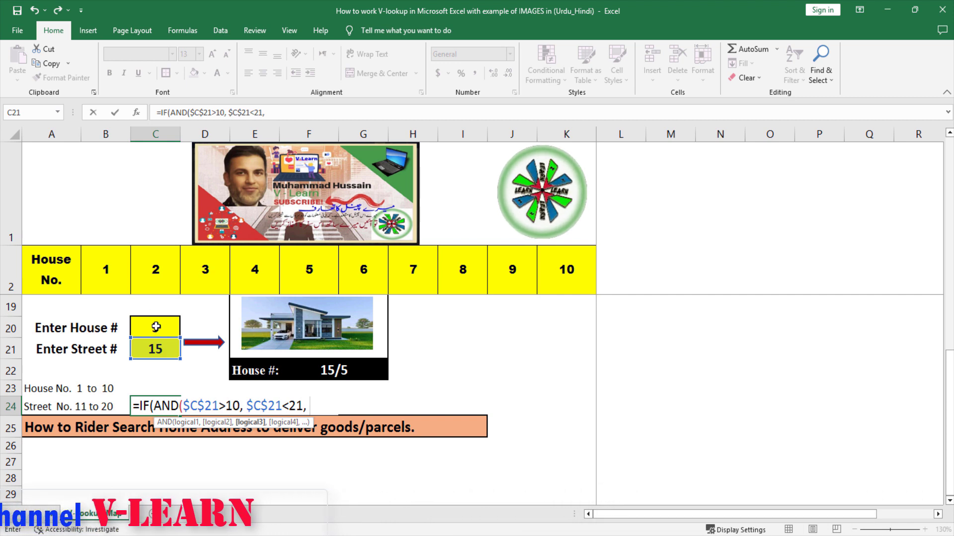
{"action": "key", "text": "F4"}
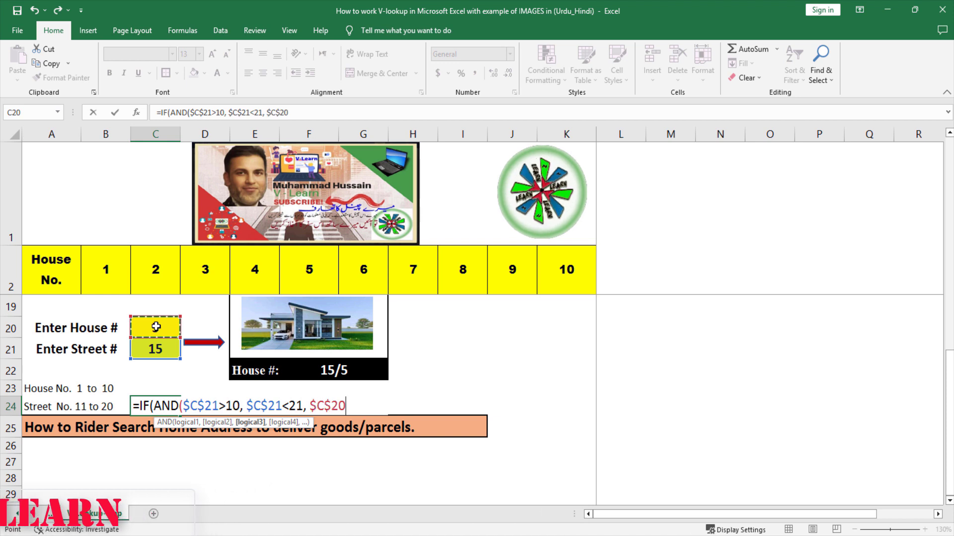
{"action": "type", "text": ">"}
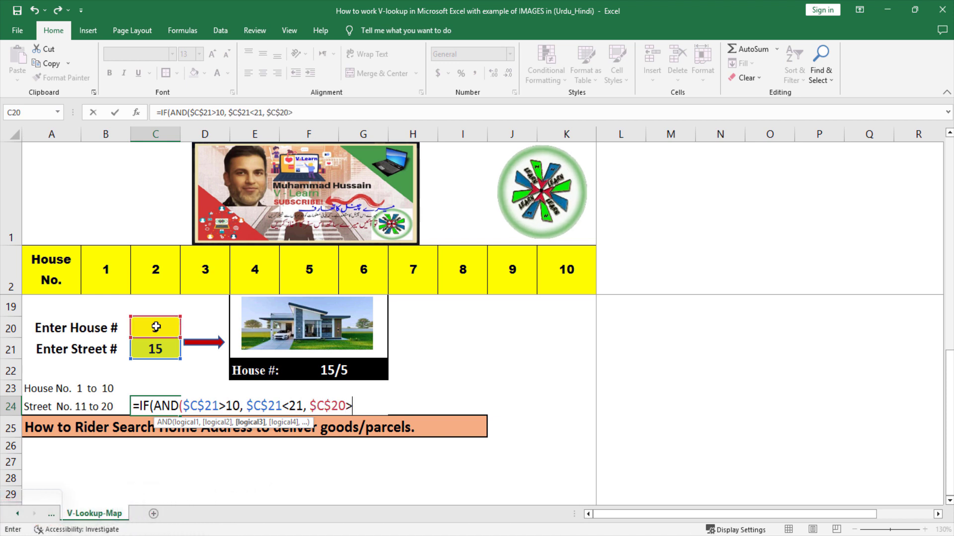
{"action": "type", "text": "0,"}
{"action": "left_click", "coordinate": [156, 326]}
{"action": "key", "text": "F4"}
{"action": "type", "text": "<11"}
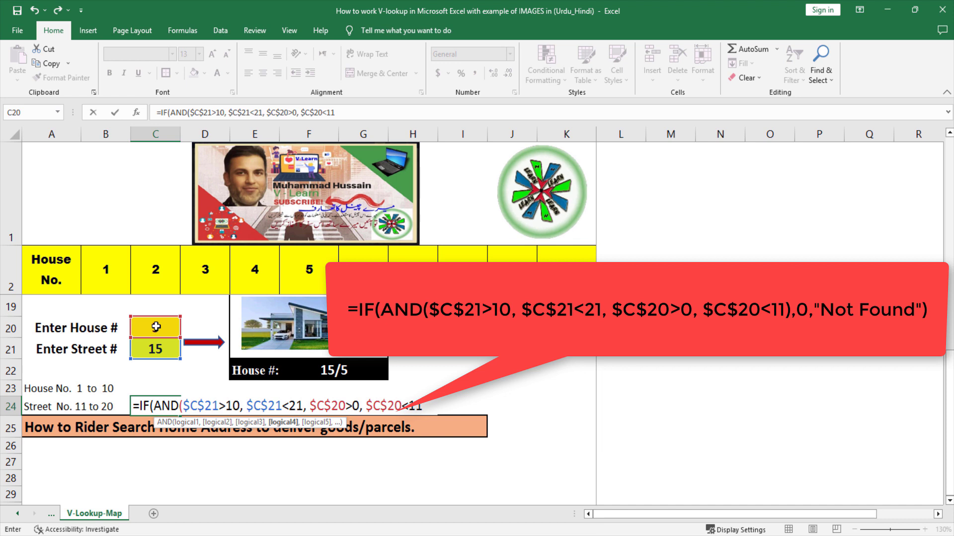
Close the AND test, give the IF formula an empty string as its true value, and enter it in C24
{"action": "type", "text": ")"}
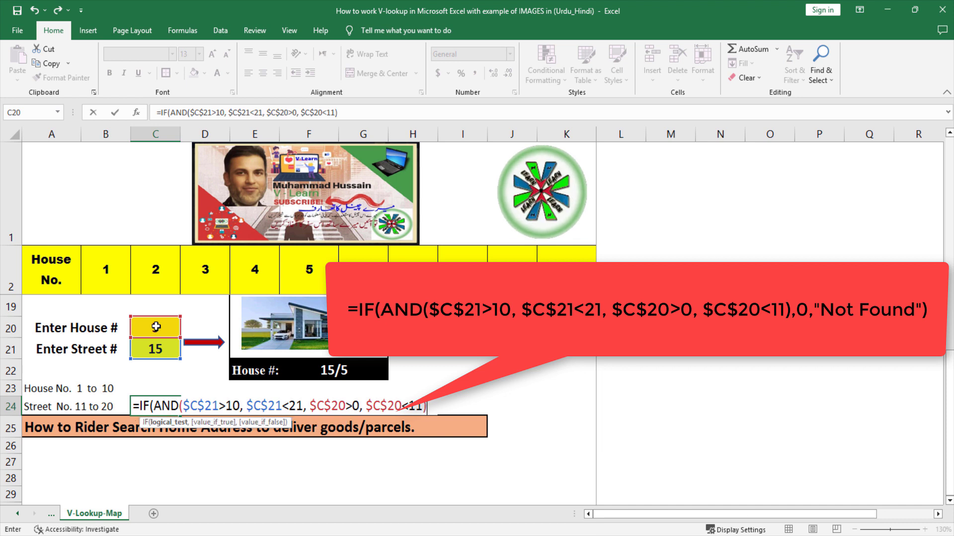
{"action": "type", "text": ","}
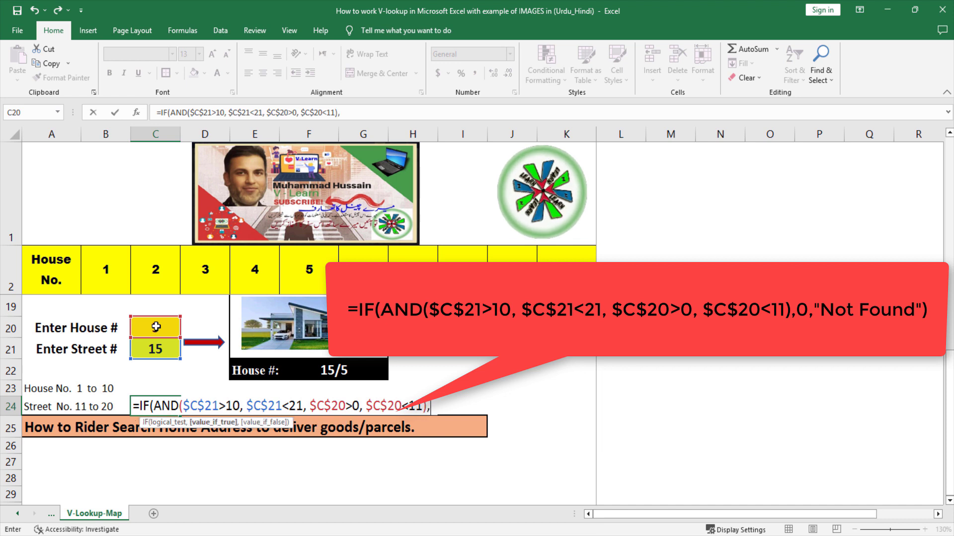
{"action": "type", "text": "\"\")"}
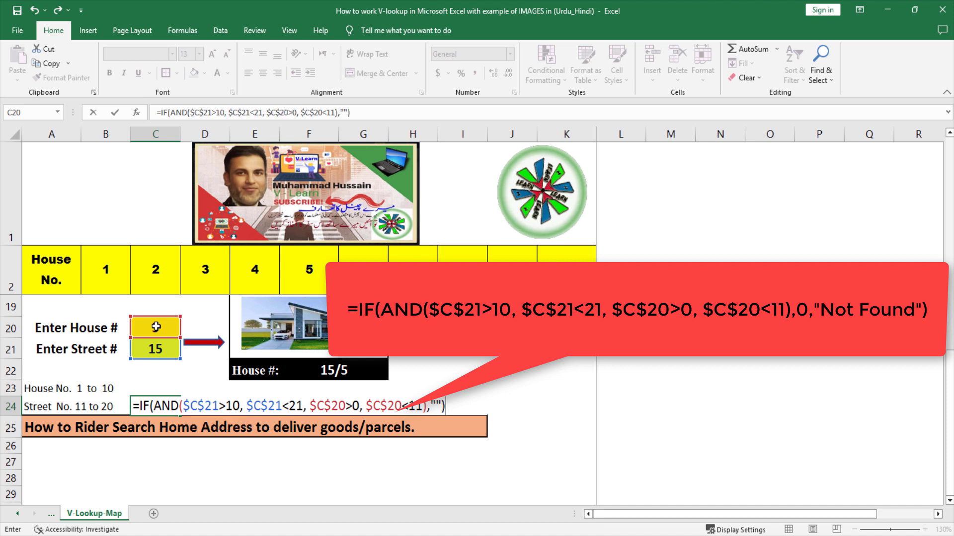
{"action": "key", "text": "Return"}
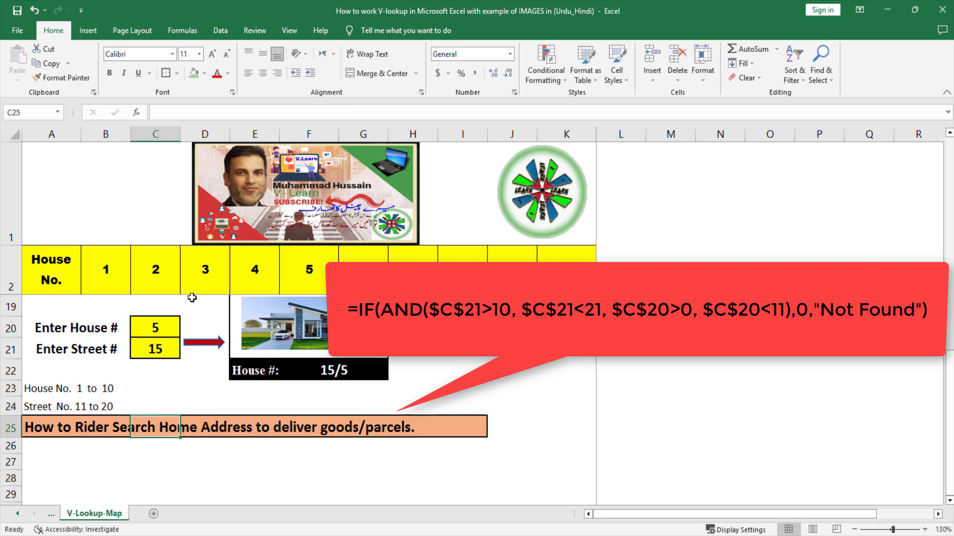
Edit the IF formula in C24 to insert 0 as the true value ahead of "Not Found"
{"action": "left_click", "coordinate": [159, 409]}
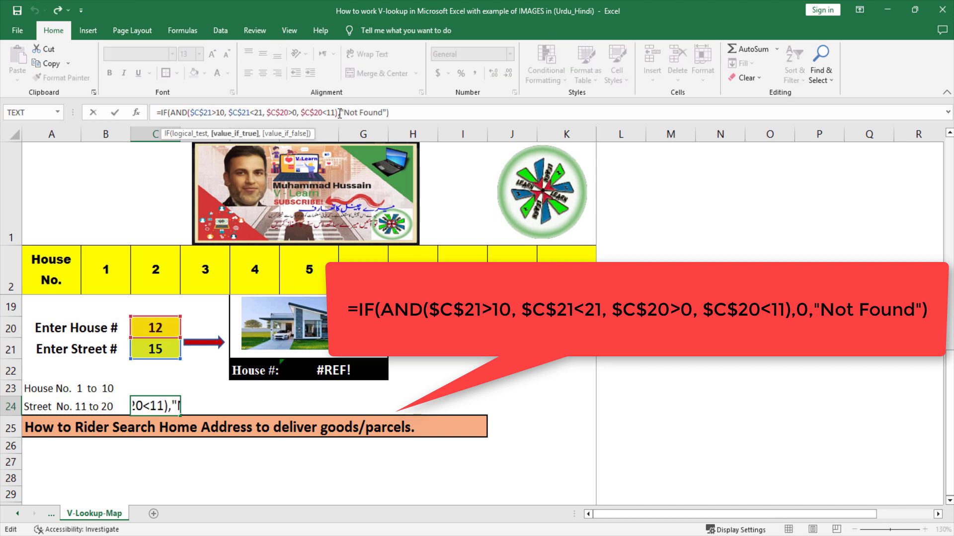
{"action": "type", "text": "0"}
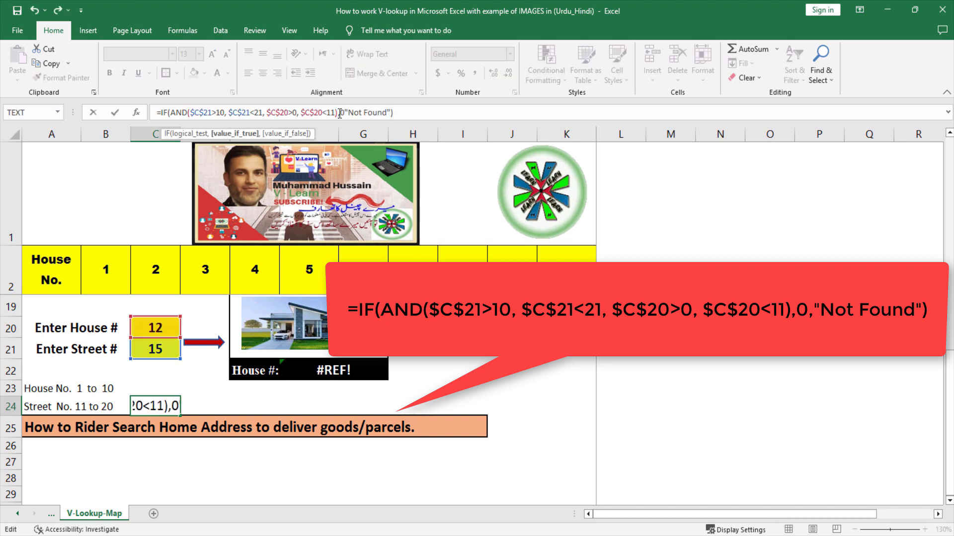
{"action": "type", "text": ","}
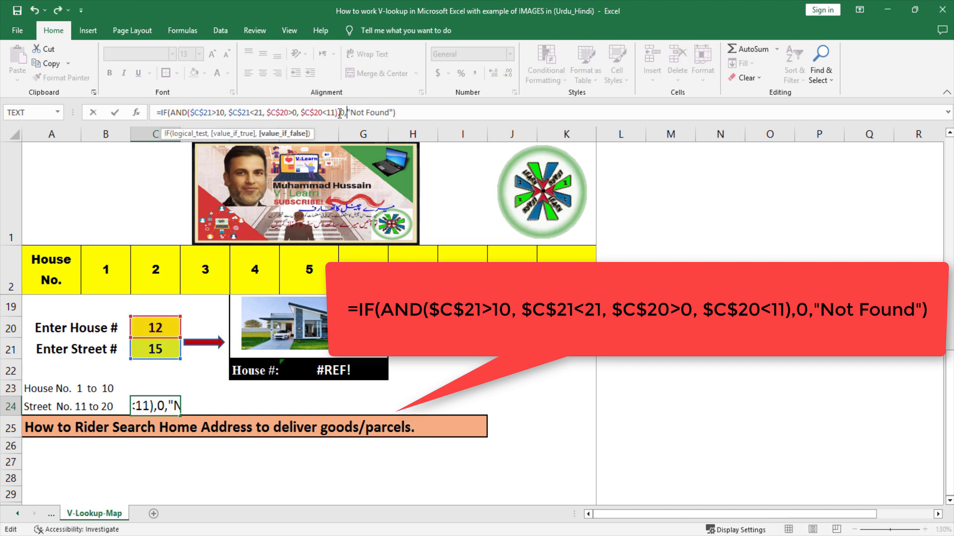
{"action": "key", "text": "Return"}
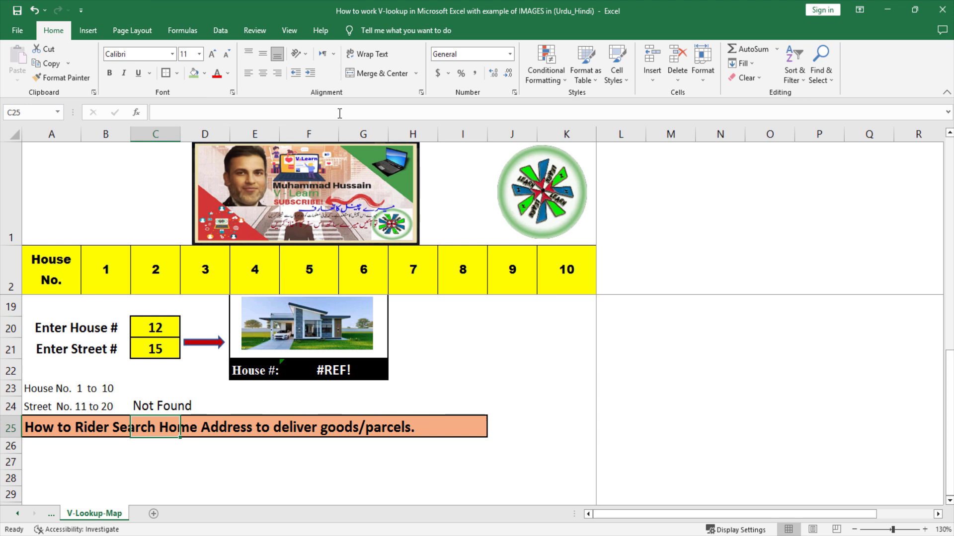
Copy the portion IF(AND($C$21>10, $C$21<21, $C$20>0, $C$20<11), from the formula in C24, leaving that cell unedited
{"action": "key", "text": "Up"}
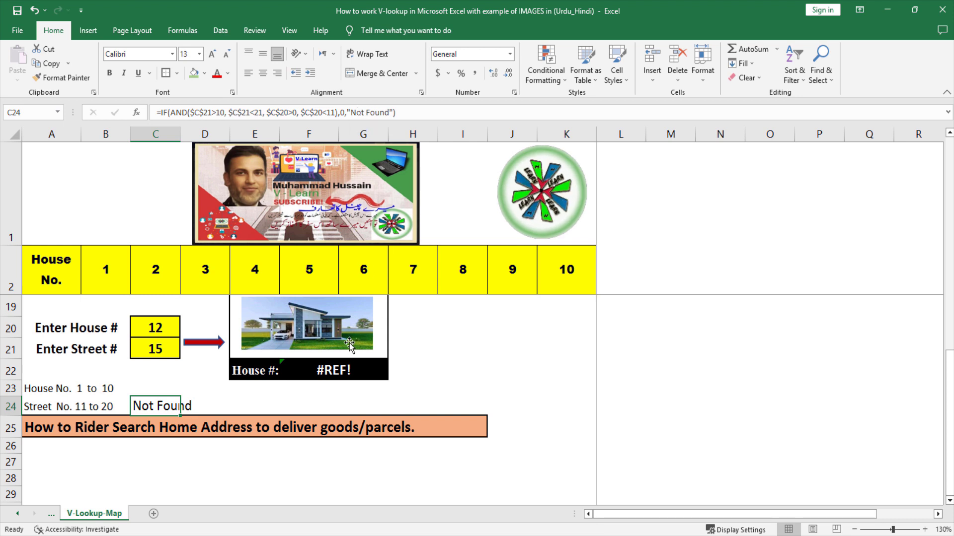
{"action": "left_click", "coordinate": [344, 368]}
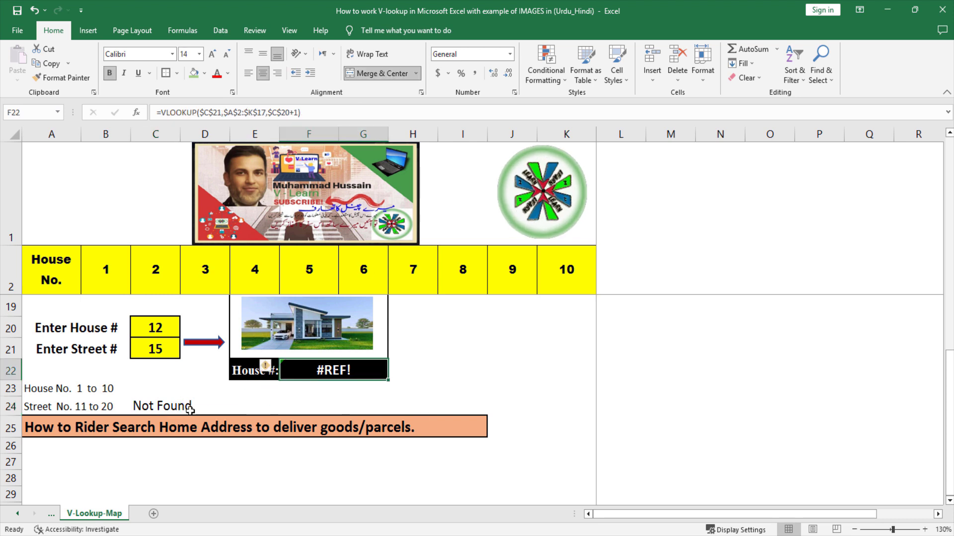
{"action": "left_click", "coordinate": [162, 406]}
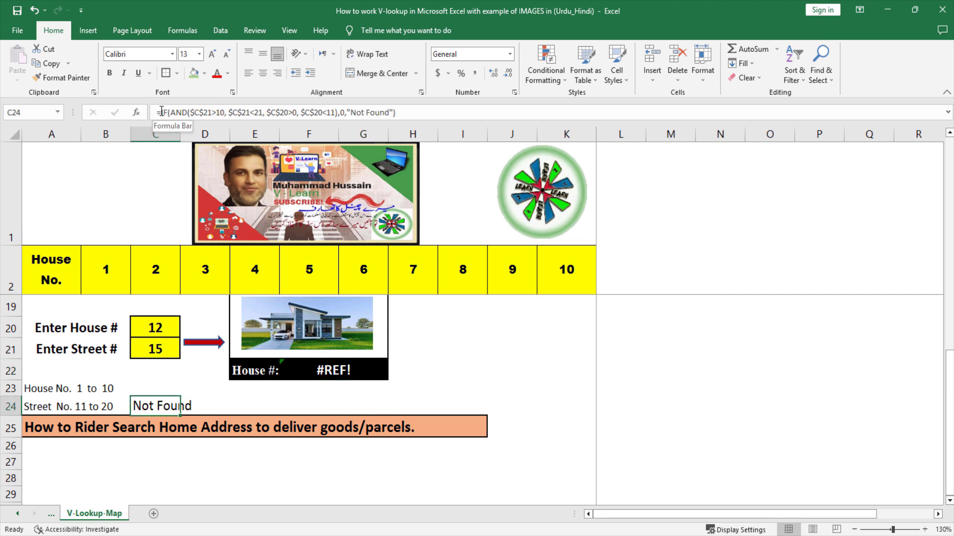
{"action": "left_click_drag", "start_coordinate": [161, 112], "coordinate": [342, 112]}
{"action": "key", "text": "ctrl+c"}
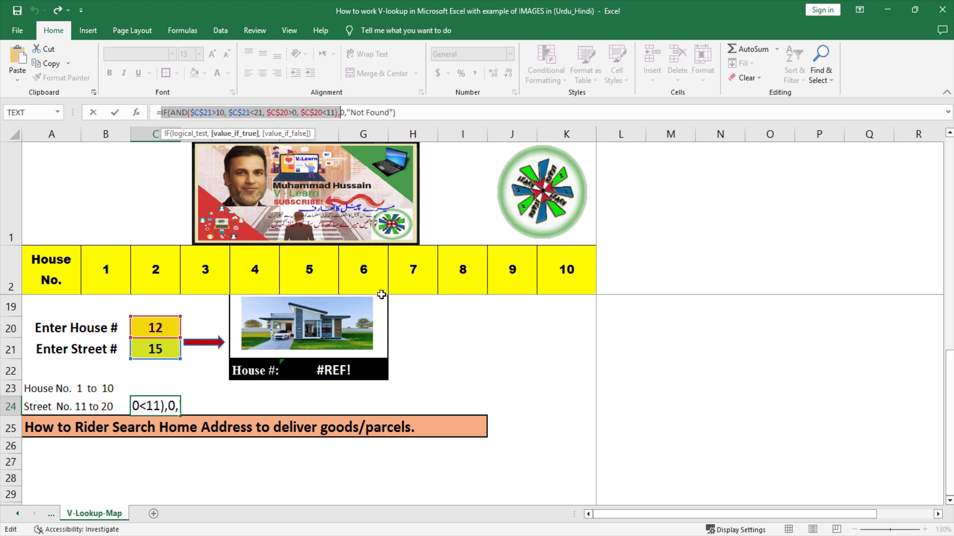
{"action": "key", "text": "Escape"}
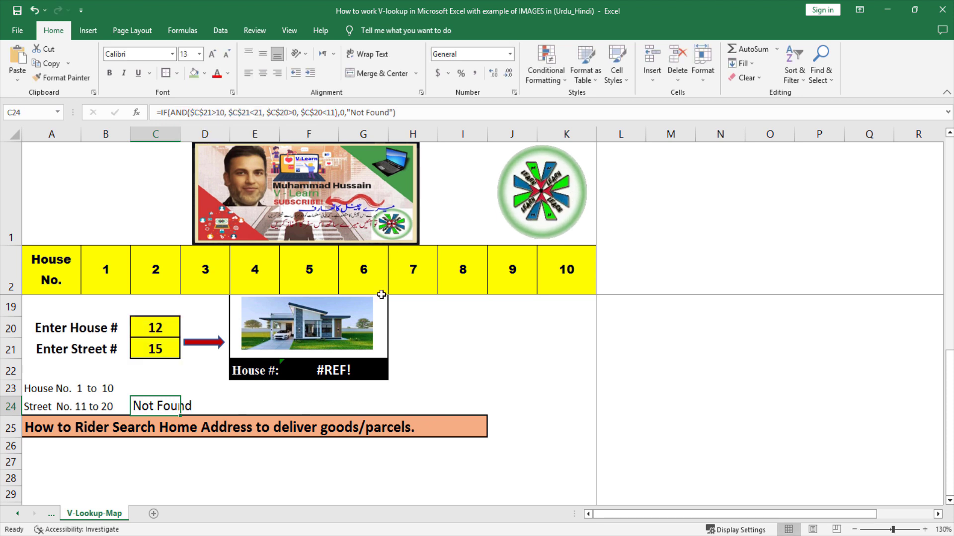
Wrap the VLOOKUP in F22 with the copied IF(AND(...)) test as its true value, and return "Not Found" otherwise
{"action": "left_click", "coordinate": [359, 377]}
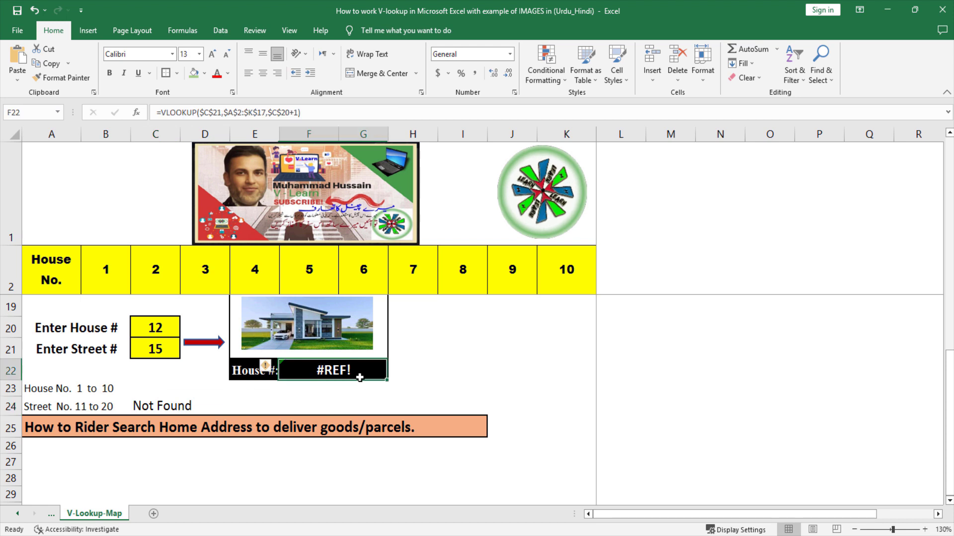
{"action": "left_click", "coordinate": [159, 113]}
{"action": "key", "text": "ctrl+v"}
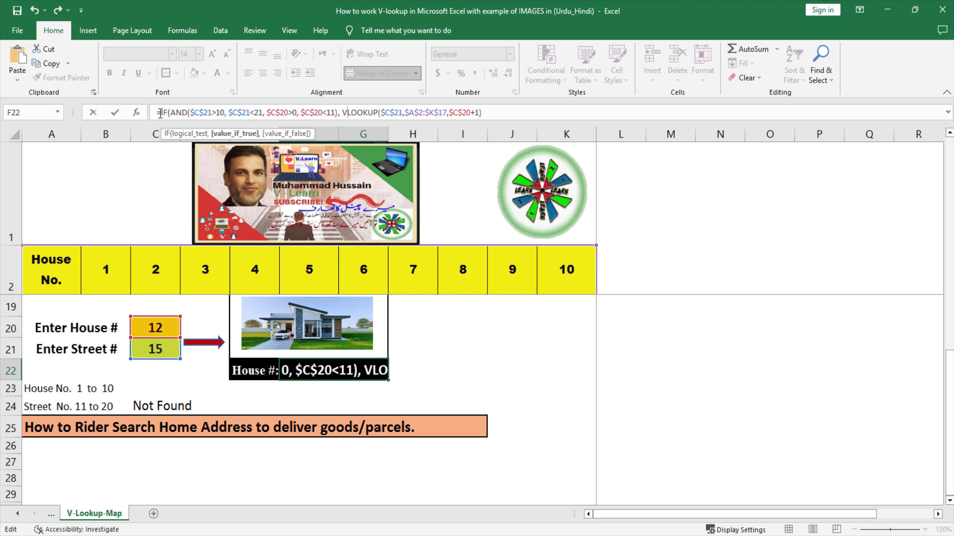
{"action": "key", "text": "End"}
{"action": "type", "text": ", "}
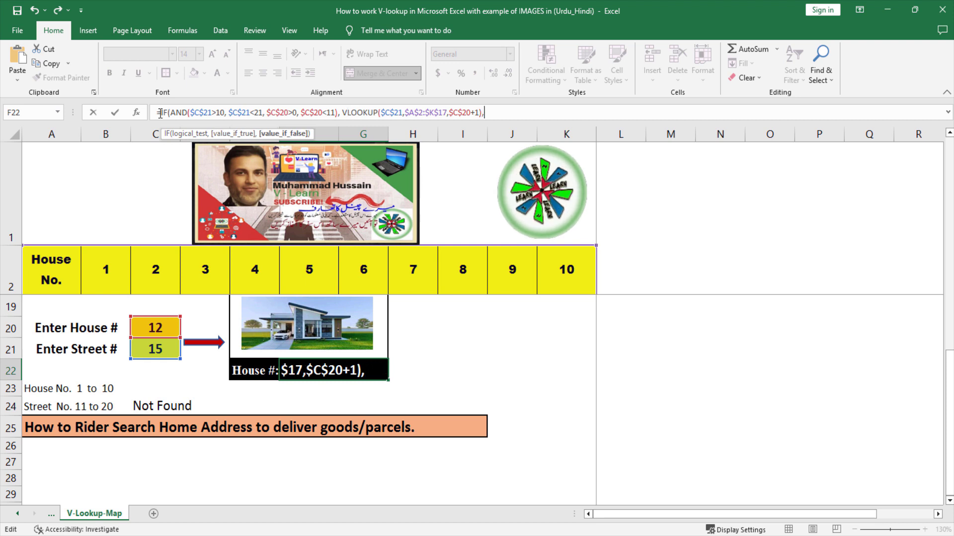
{"action": "type", "text": " \"Not Found\")"}
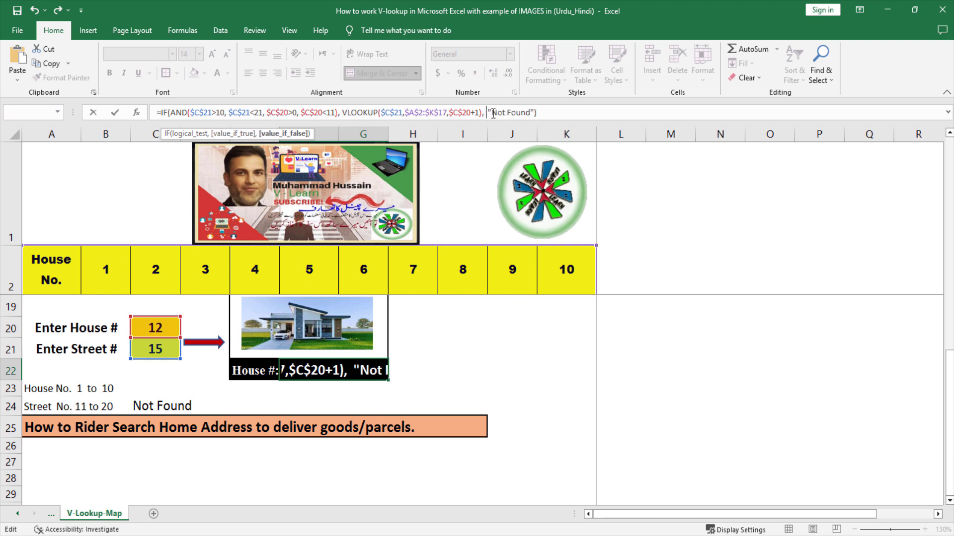
{"action": "key", "text": "Return"}
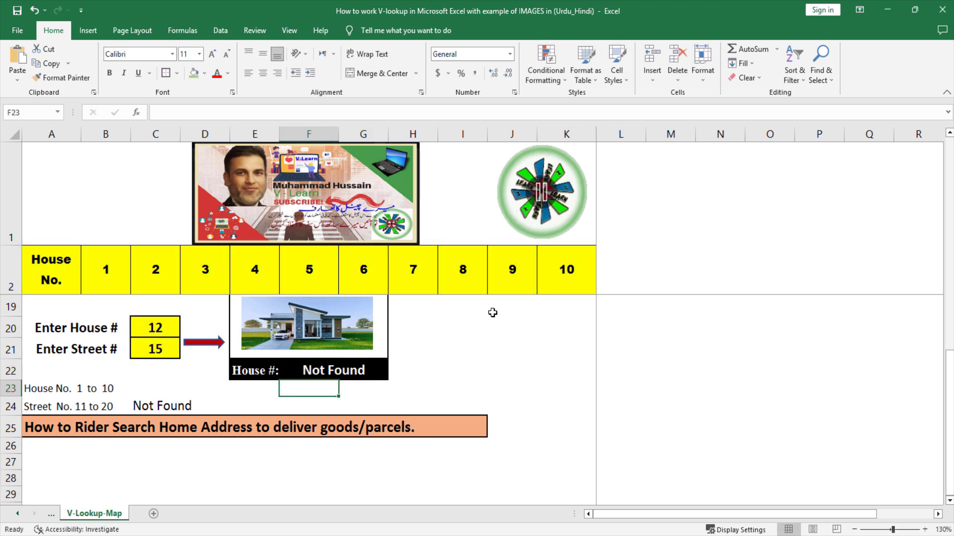
Test the address lookup in F22 with house number 10 entered in C20
{"action": "left_click", "coordinate": [346, 372]}
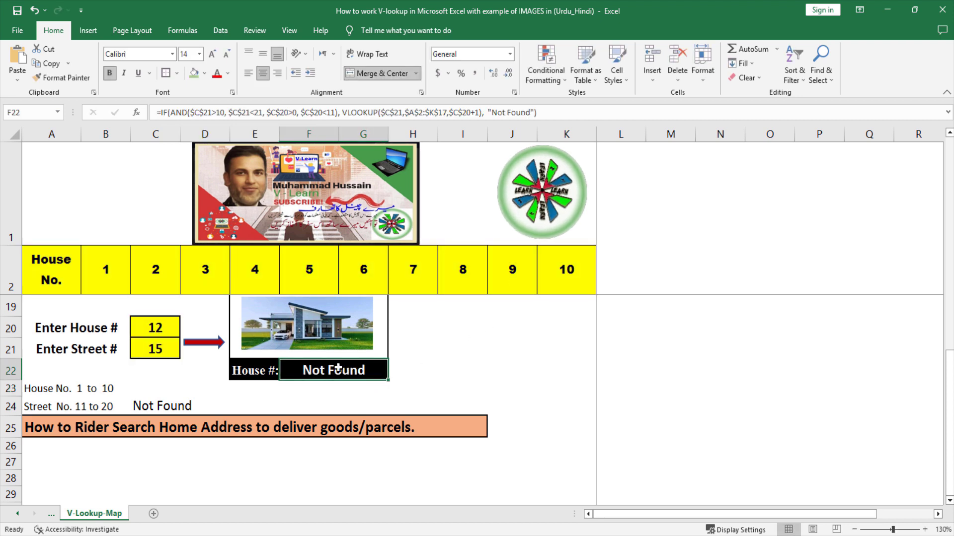
{"action": "left_click", "coordinate": [146, 329]}
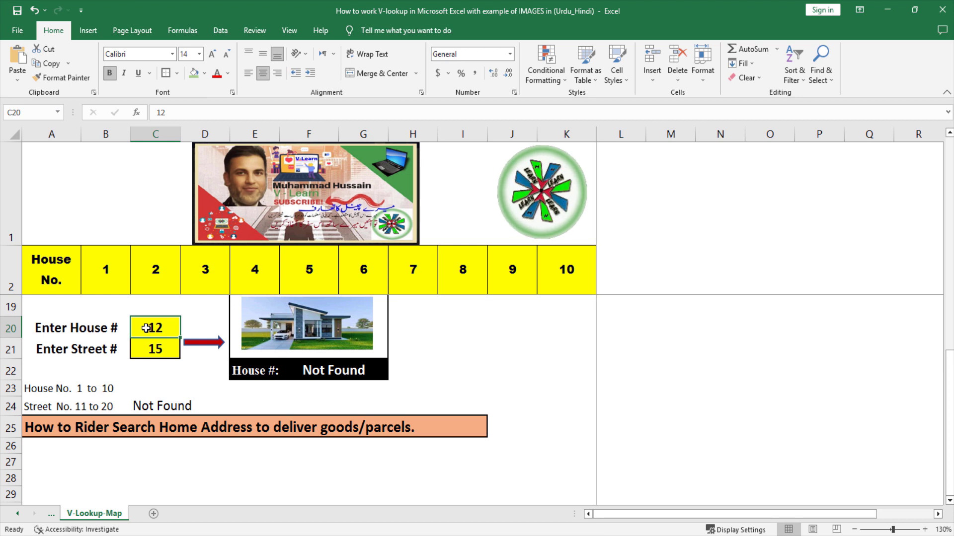
{"action": "type", "text": "10"}
{"action": "key", "text": "Return"}
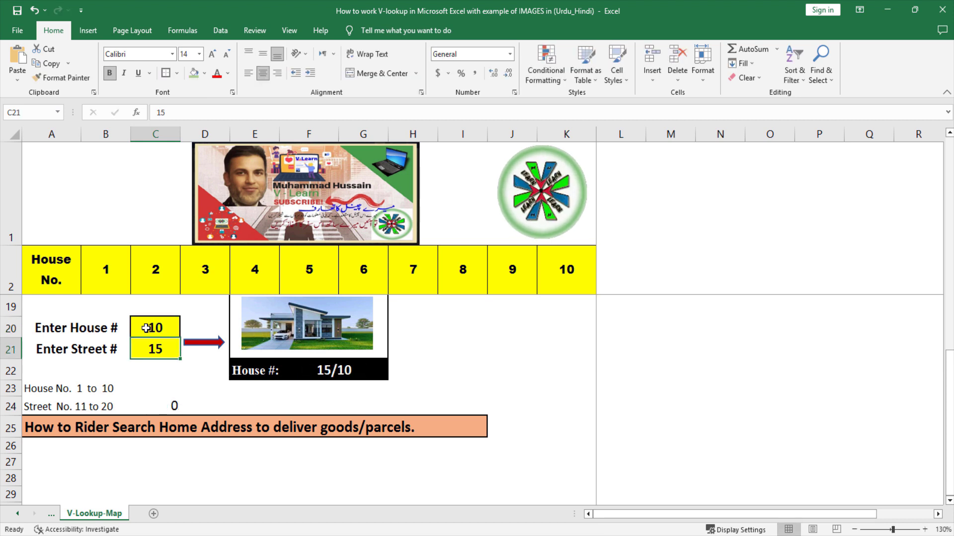
Test the lookup with house number 5 in C20 and street number 18 in C21
{"action": "left_click", "coordinate": [161, 328]}
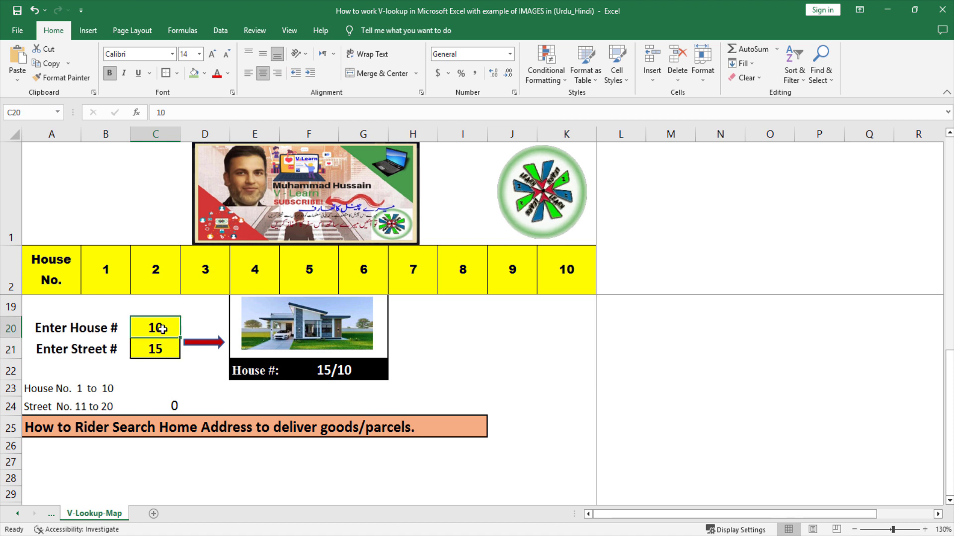
{"action": "type", "text": "5"}
{"action": "key", "text": "Return"}
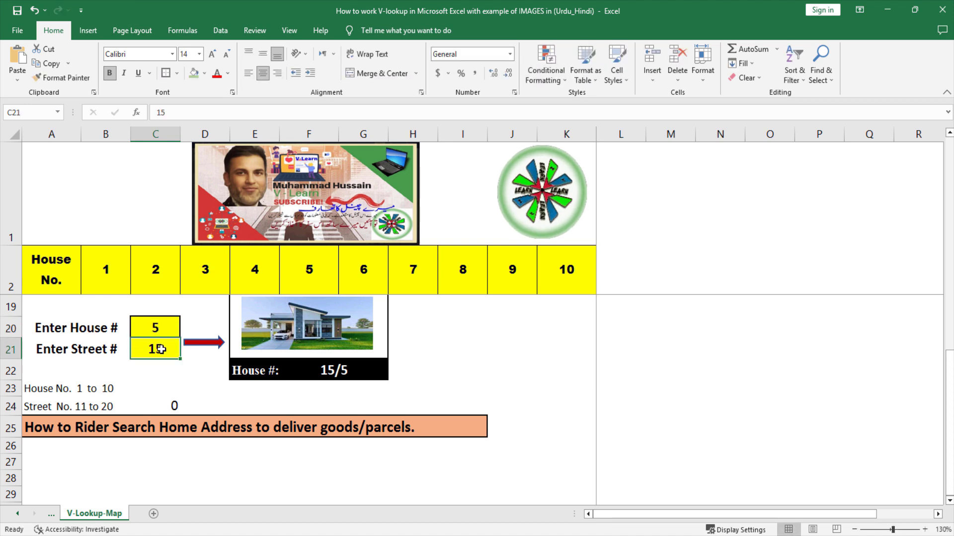
{"action": "type", "text": "18"}
{"action": "key", "text": "Return"}
Enter house number 3 in C20 and street number 20 in C21, and check the lookup in F22
{"action": "scroll", "coordinate": [160, 349], "scroll_direction": "up", "scroll_amount": 1}
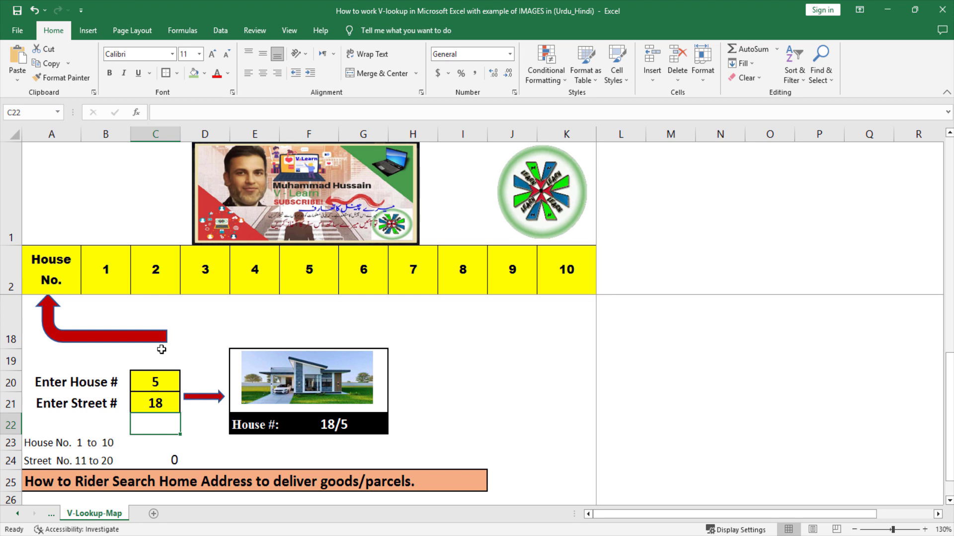
{"action": "scroll", "coordinate": [161, 350], "scroll_direction": "up", "scroll_amount": 1}
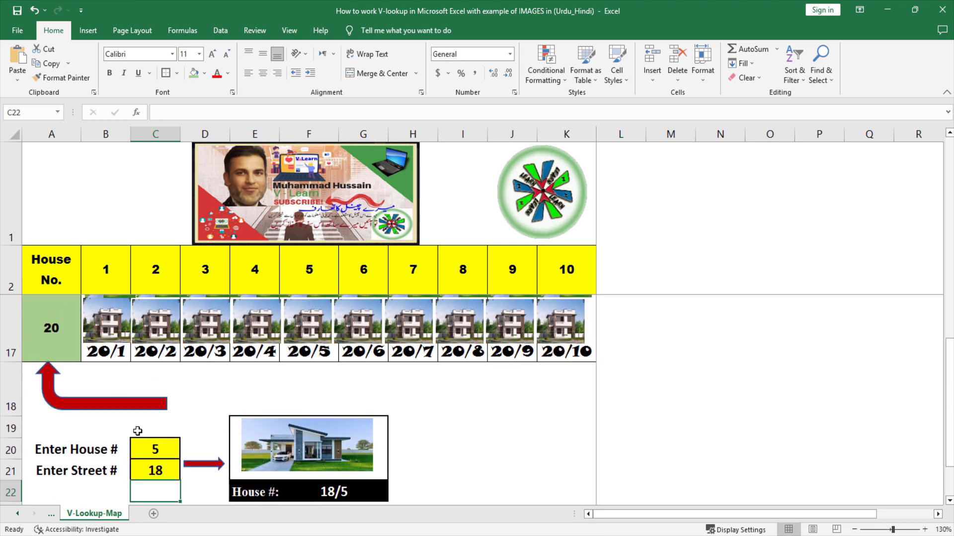
{"action": "left_click", "coordinate": [148, 449]}
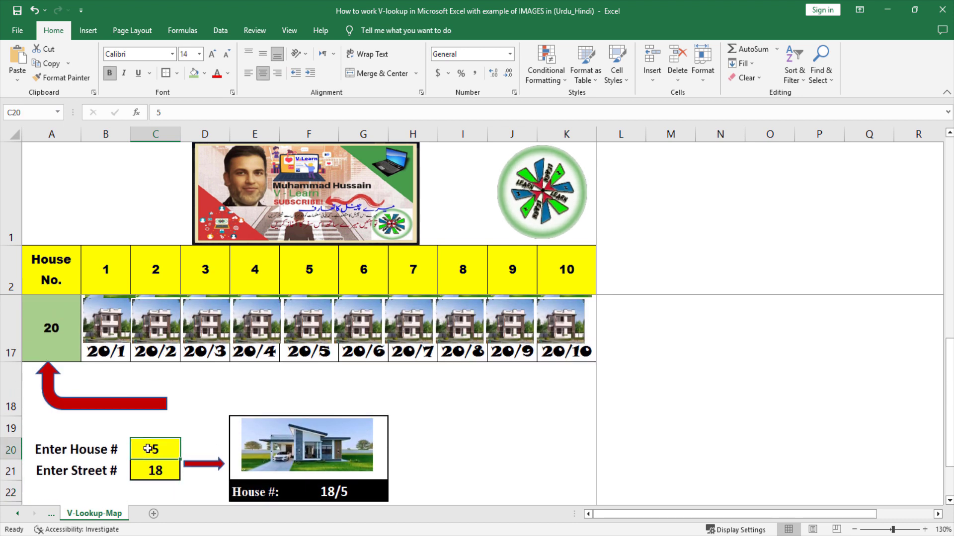
{"action": "type", "text": "3"}
{"action": "key", "text": "Return"}
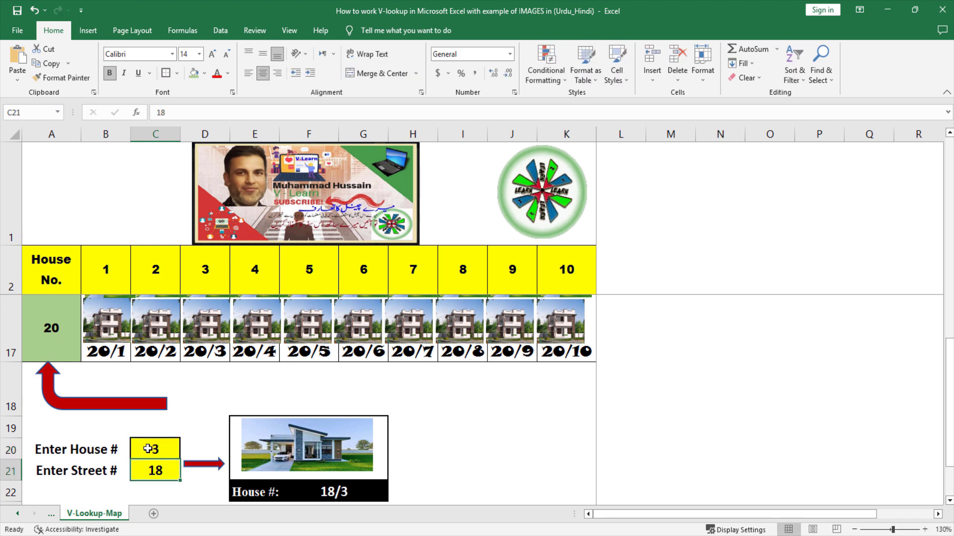
{"action": "type", "text": "20"}
{"action": "key", "text": "Return"}
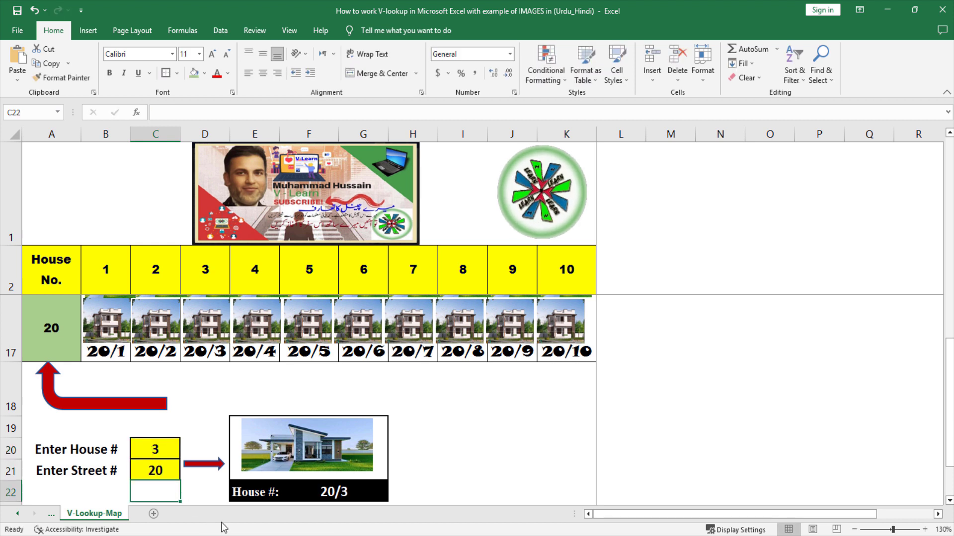
{"action": "left_click", "coordinate": [330, 495]}
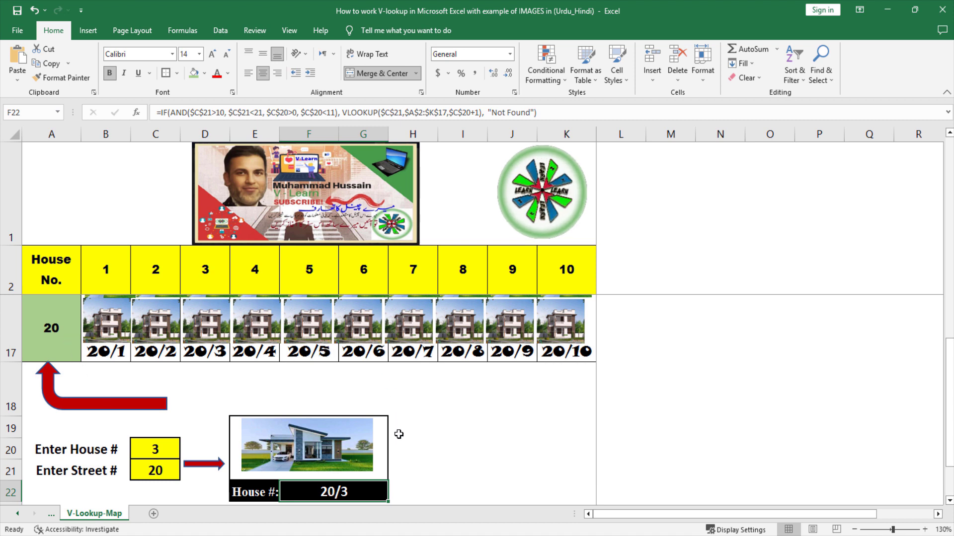
Begin a plain-text syntax note in I20 reading '=VLOOKUP, with a leading apostrophe so it is not evaluated
{"action": "left_click", "coordinate": [418, 440]}
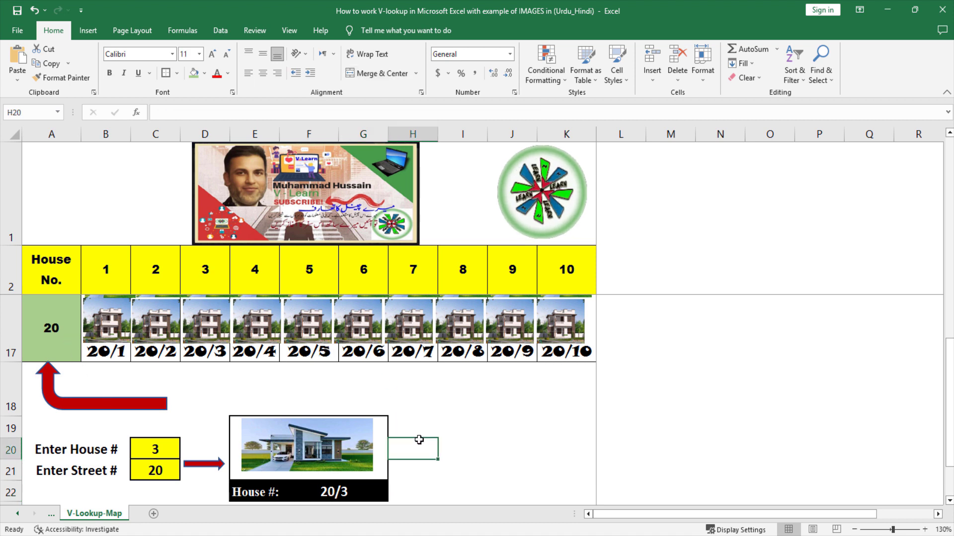
{"action": "left_click", "coordinate": [444, 448]}
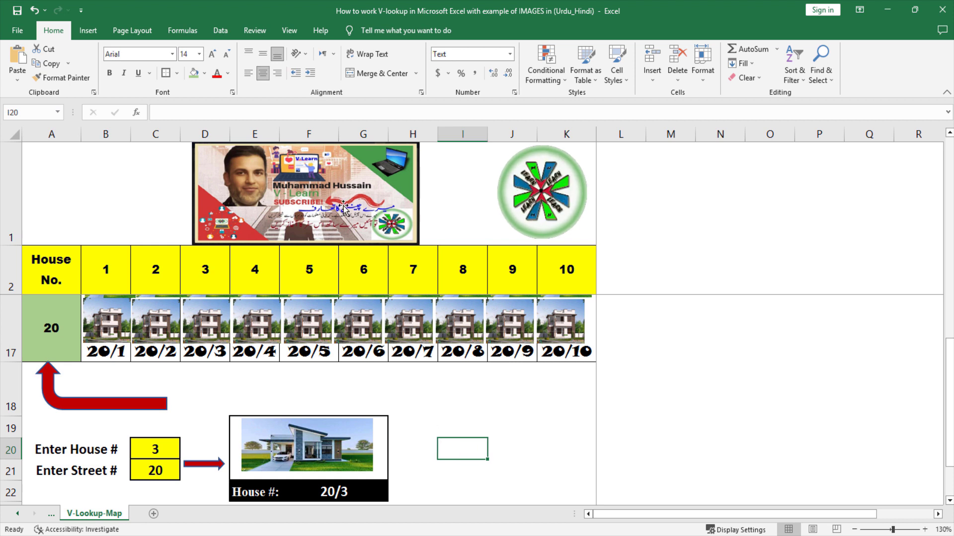
{"action": "type", "text": "'"}
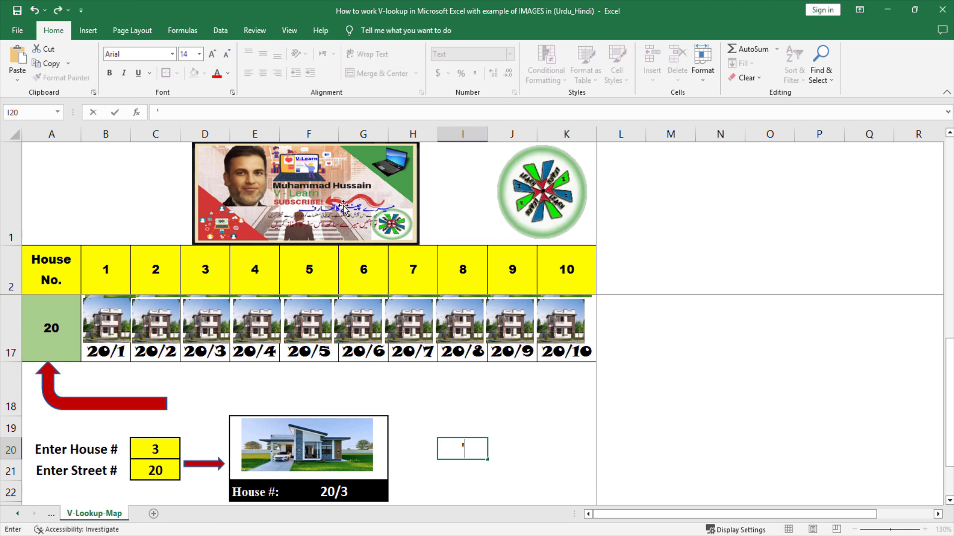
{"action": "type", "text": "=vlook"}
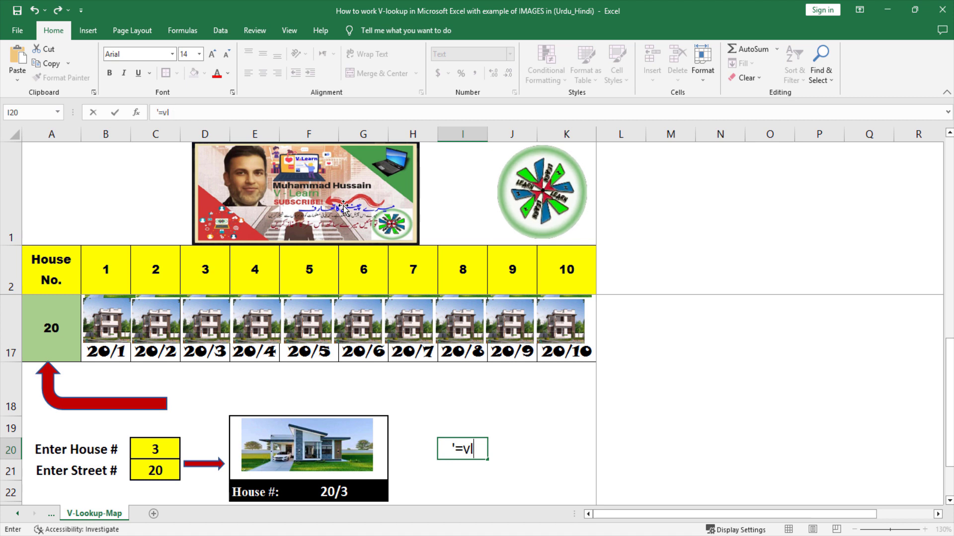
{"action": "key", "text": "BackSpace"}
{"action": "key", "text": "BackSpace"}
{"action": "key", "text": "BackSpace"}
{"action": "key", "text": "BackSpace"}
{"action": "key", "text": "BackSpace"}
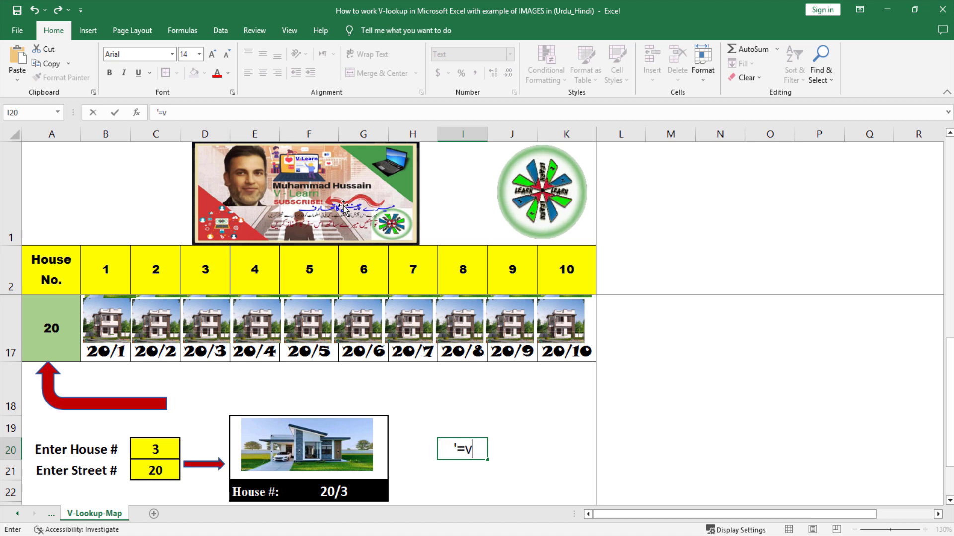
{"action": "type", "text": "VLOO"}
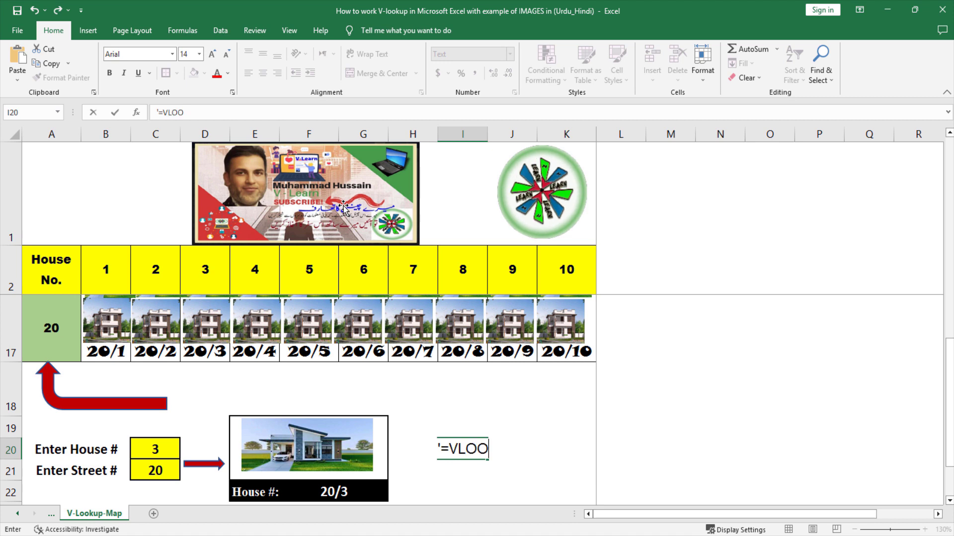
{"action": "type", "text": "KUP(s"}
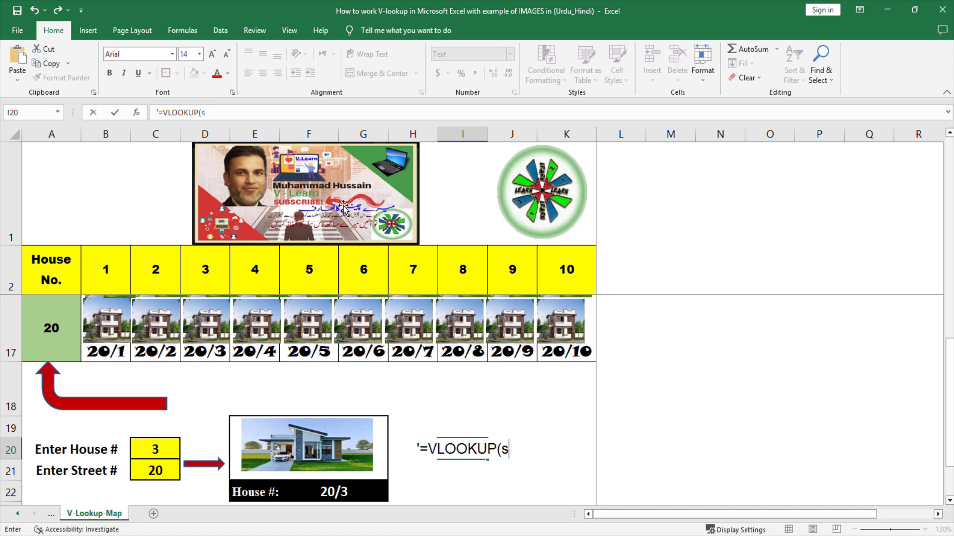
{"action": "key", "text": "BackSpace"}
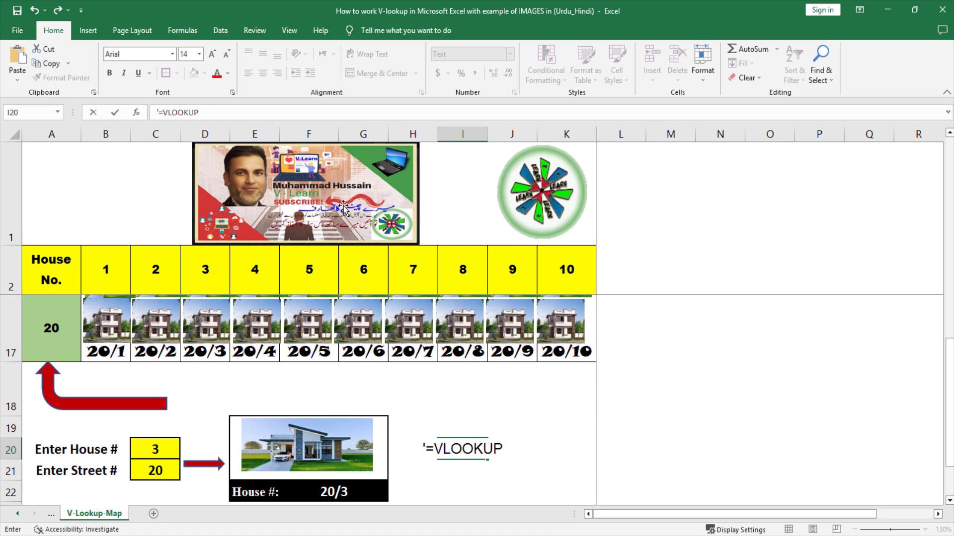
Complete the note in I20 with the arguments (street_no, table_array, house_no) and enter it
{"action": "type", "text": "(street"}
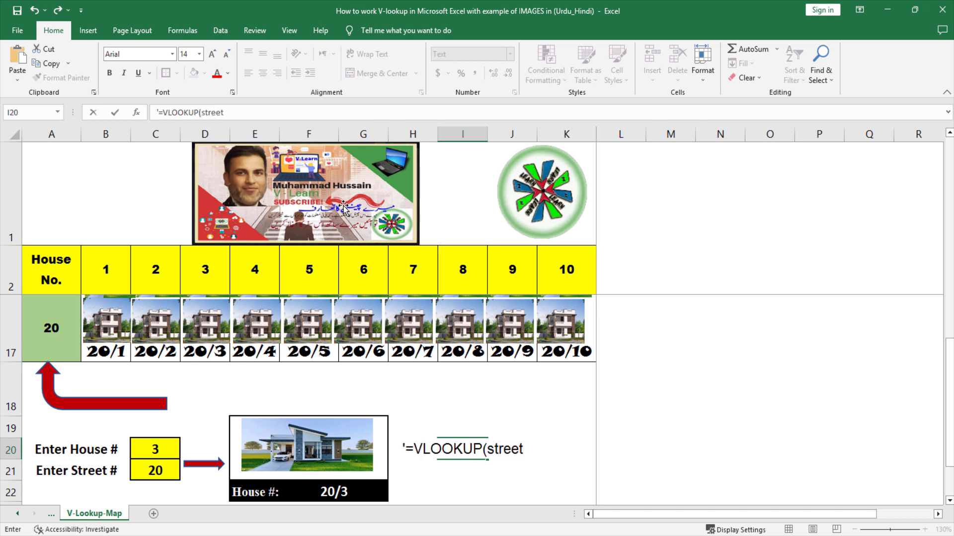
{"action": "type", "text": "_no"}
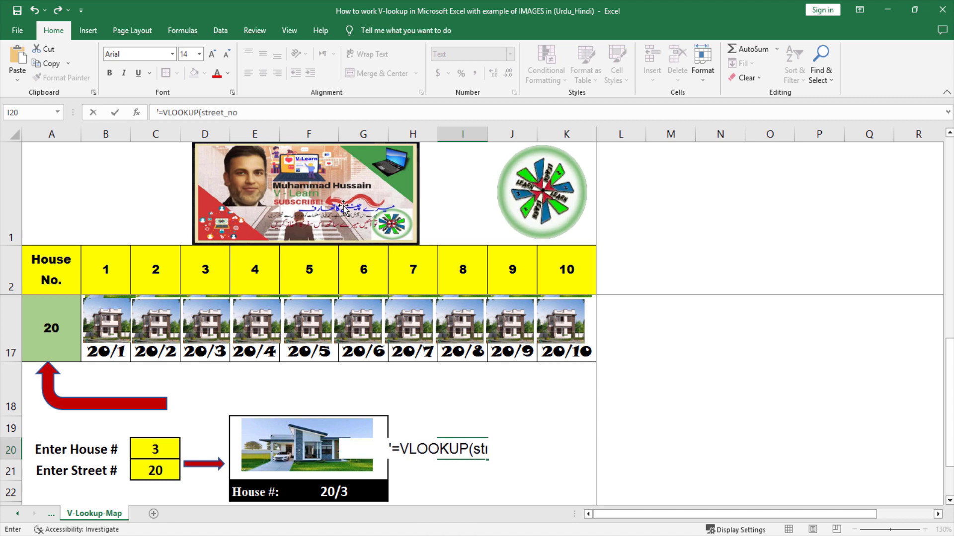
{"action": "type", "text": ", tab"}
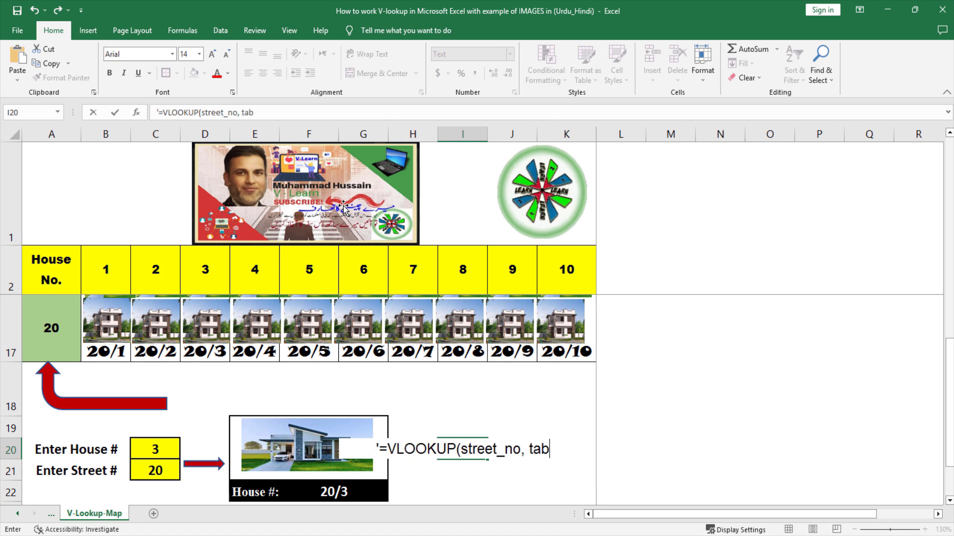
{"action": "type", "text": "le"}
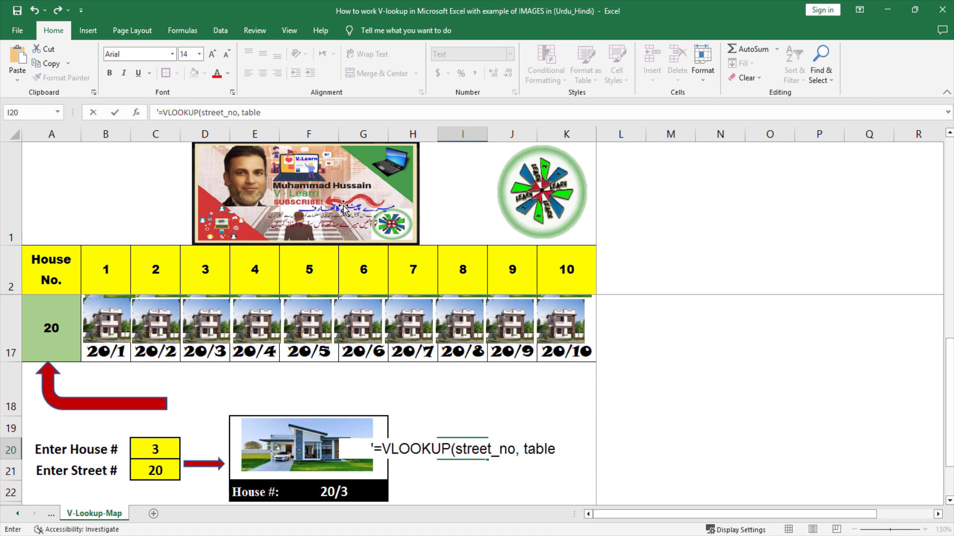
{"action": "type", "text": "_array,"}
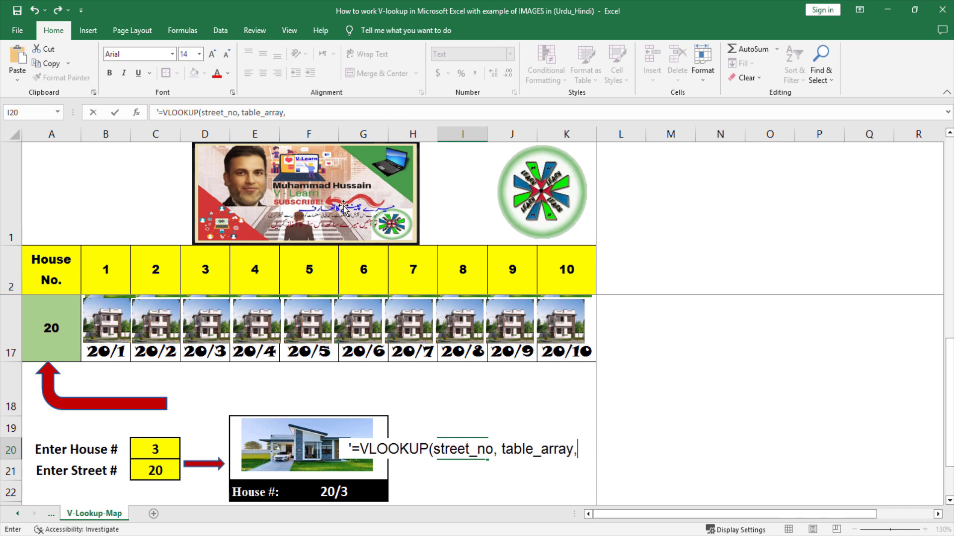
{"action": "type", "text": " house"}
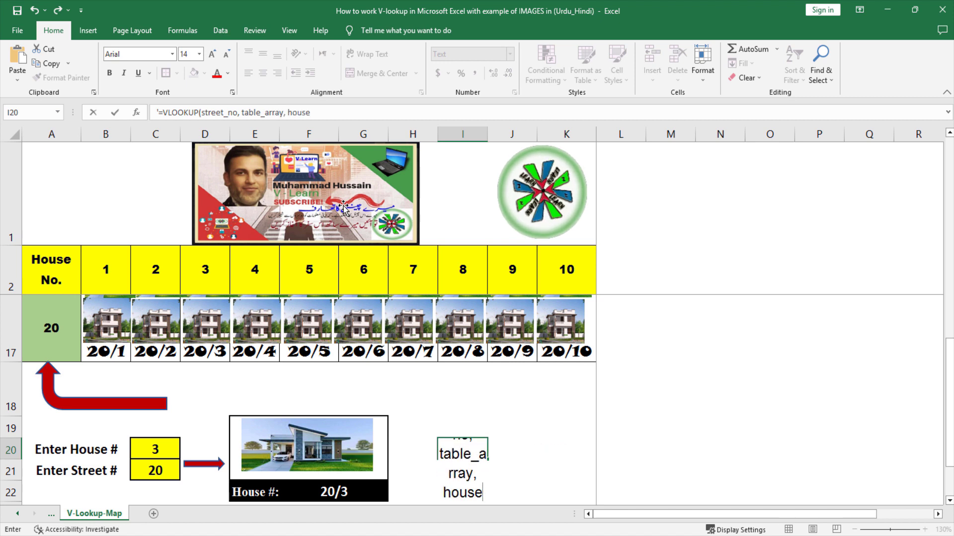
{"action": "type", "text": "_N"}
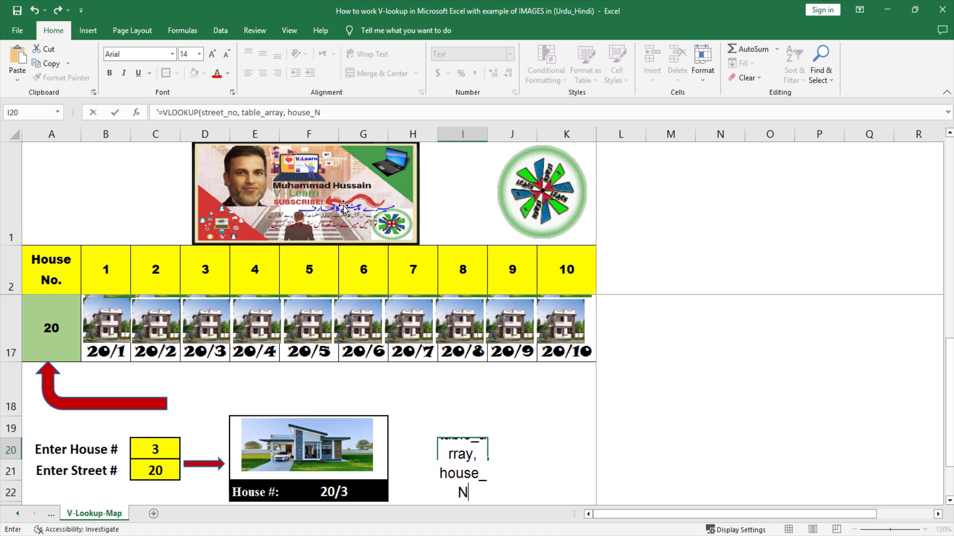
{"action": "key", "text": "BackSpace"}
{"action": "type", "text": "no"}
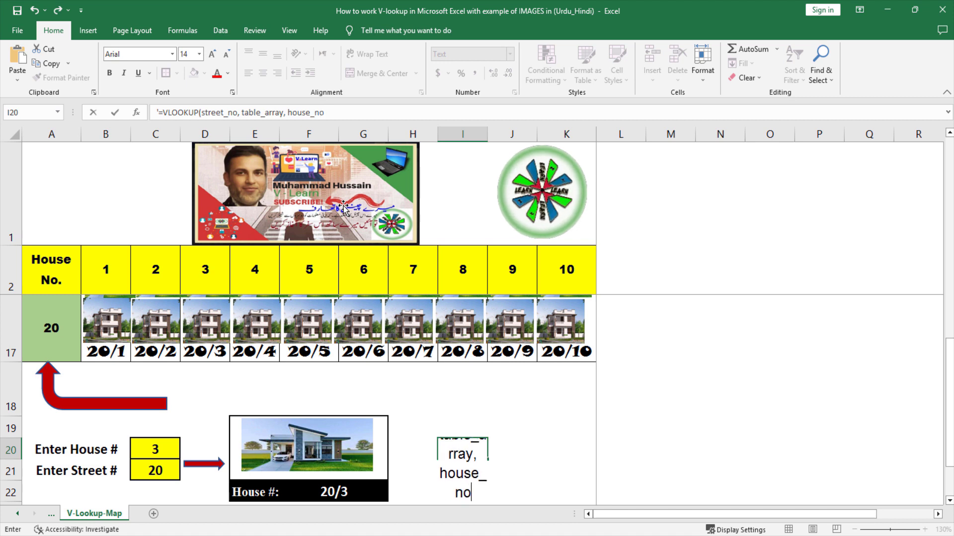
{"action": "type", "text": ")"}
{"action": "key", "text": "Return"}
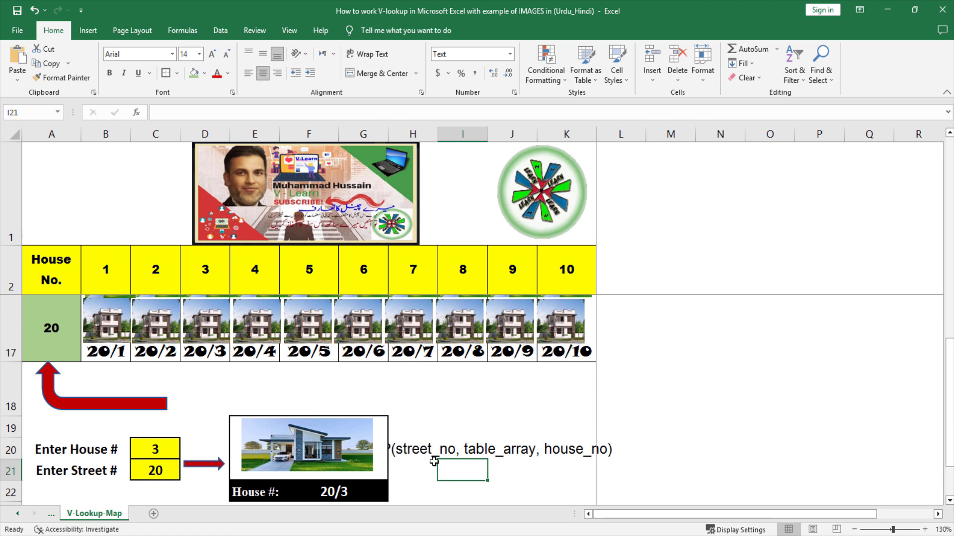
Left-align the VLOOKUP syntax note in I20
{"action": "left_click", "coordinate": [425, 446]}
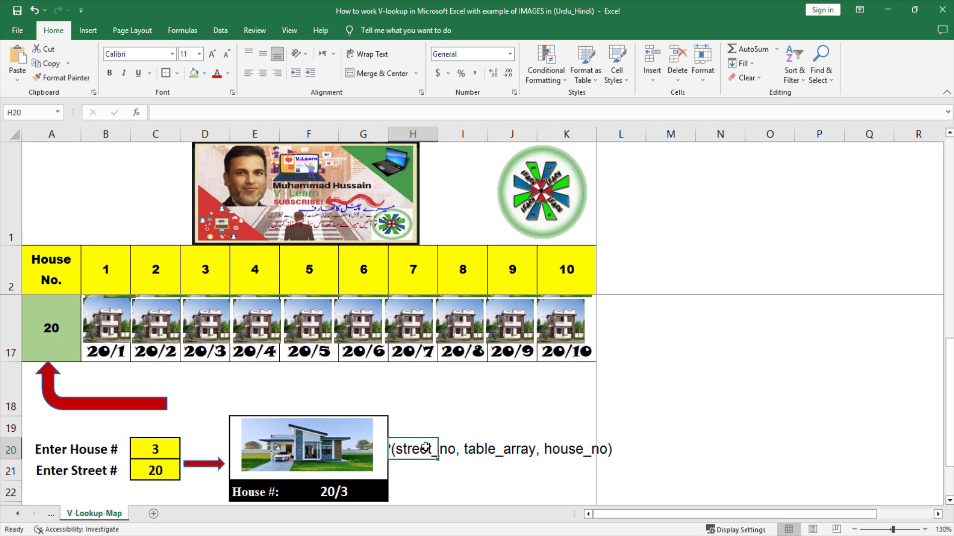
{"action": "key", "text": "Right"}
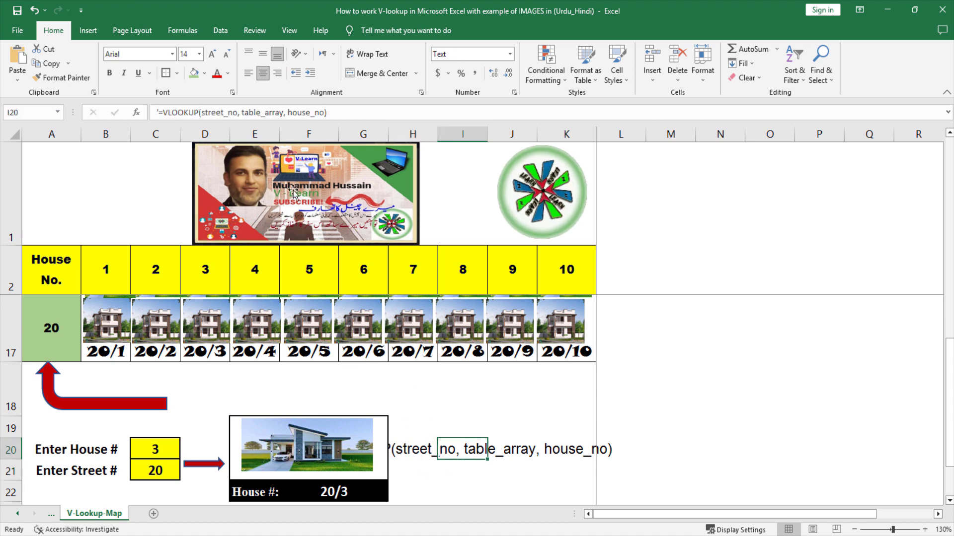
{"action": "left_click", "coordinate": [250, 75]}
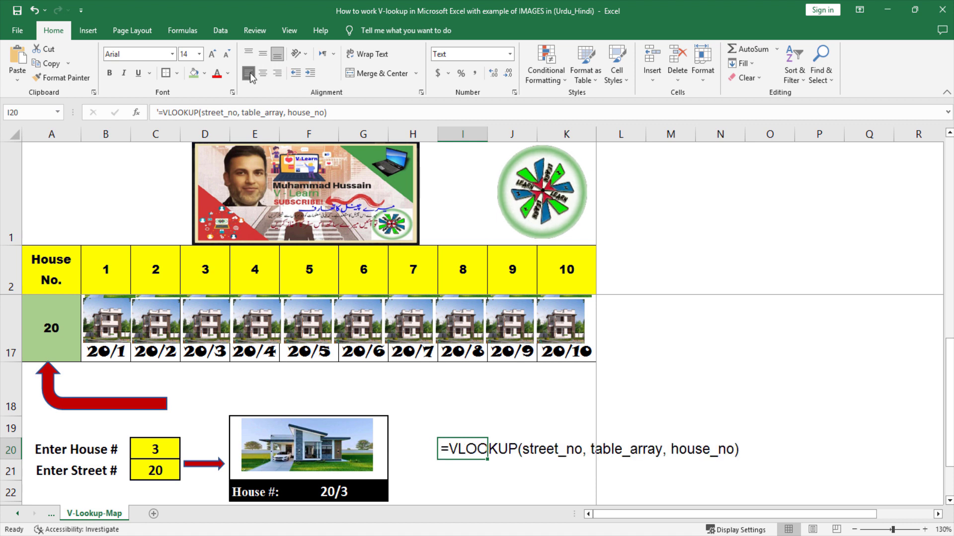
{"action": "left_click", "coordinate": [496, 429]}
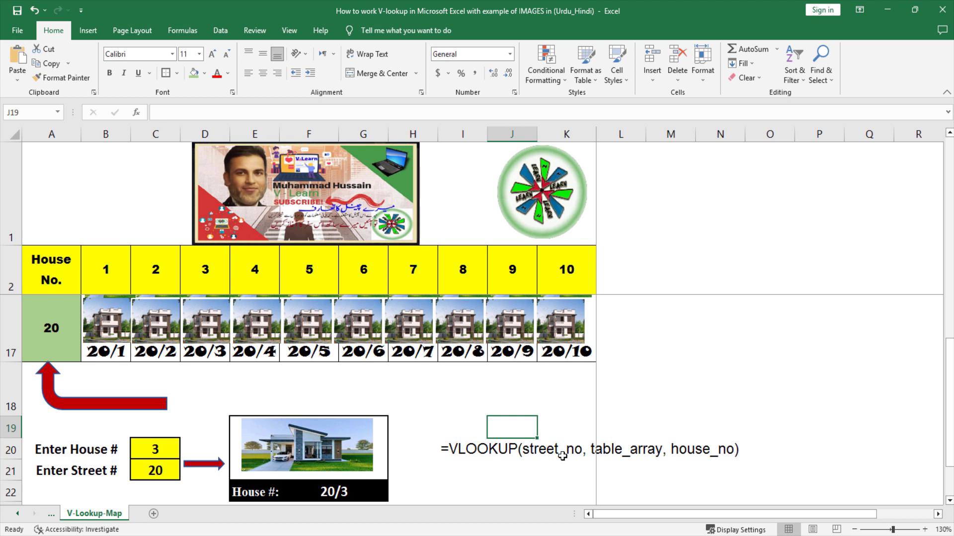
Compare the house_no argument of the syntax note with the full IF/AND VLOOKUP formula in F22
{"action": "left_click", "coordinate": [697, 452]}
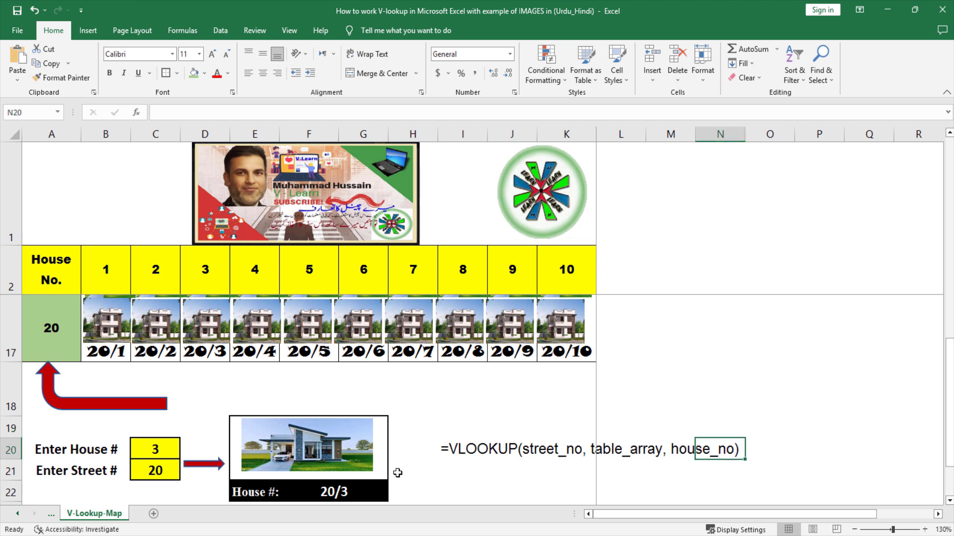
{"action": "left_click", "coordinate": [340, 490]}
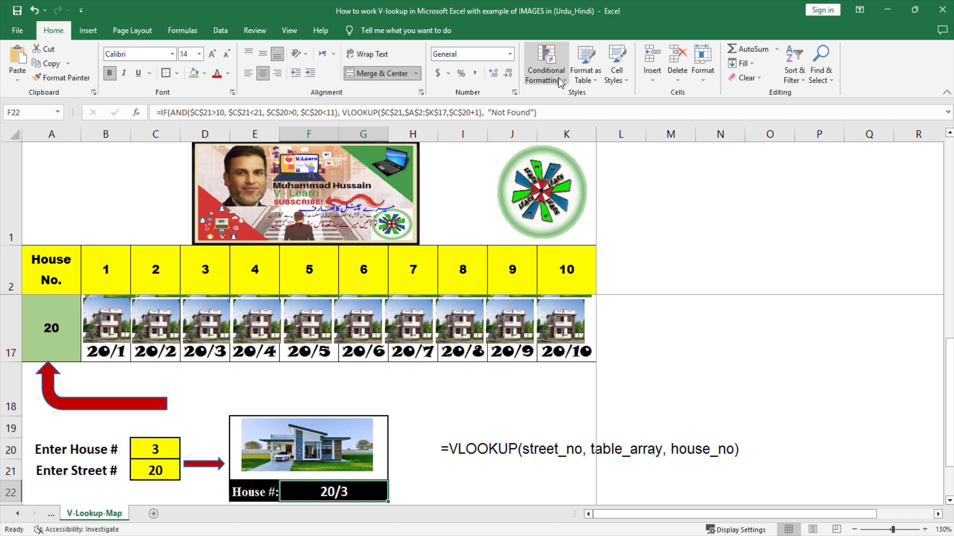
{"action": "left_click", "coordinate": [366, 394]}
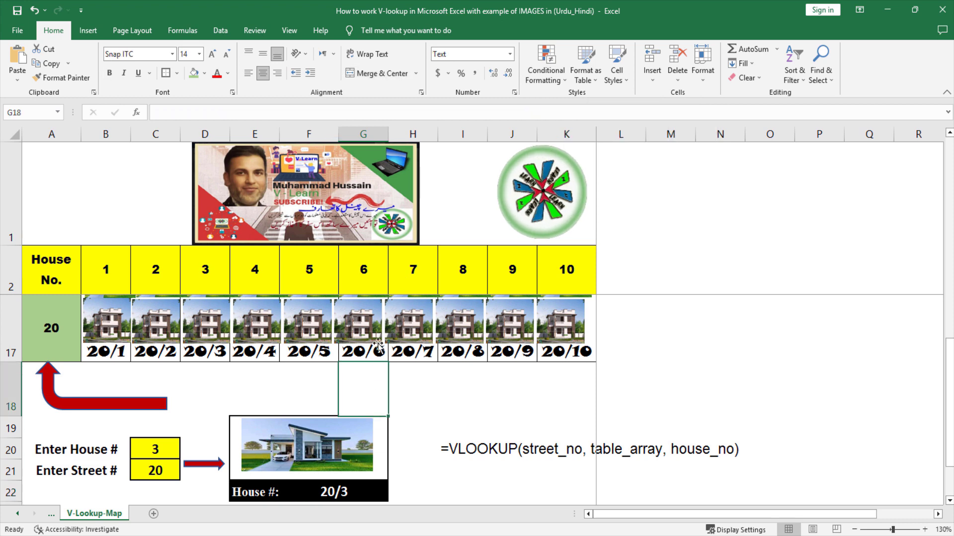
Select the whole street and house table A2:K17, from the House No. header through street 20
{"action": "scroll", "coordinate": [379, 357], "scroll_direction": "up", "scroll_amount": 5}
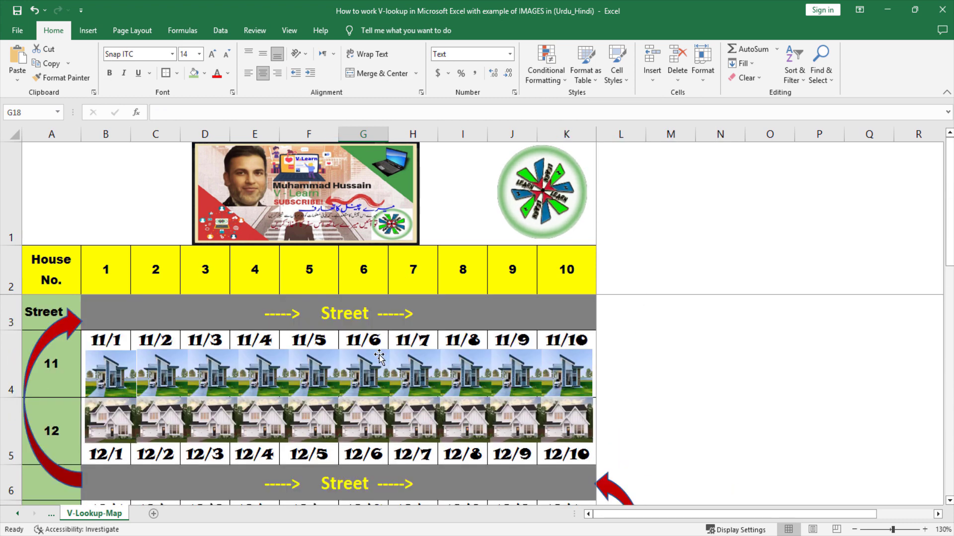
{"action": "left_click", "coordinate": [62, 277]}
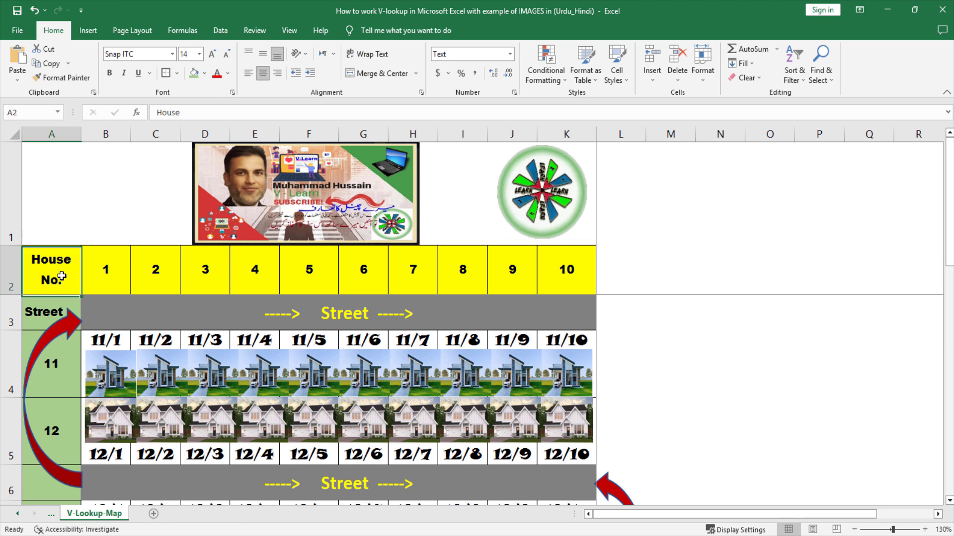
{"action": "key", "text": "shift+Right"}
{"action": "key", "text": "shift+Right"}
{"action": "key", "text": "shift+Right"}
{"action": "key", "text": "shift+Right"}
{"action": "key", "text": "shift+Right"}
{"action": "key", "text": "shift+Right"}
{"action": "key", "text": "shift+Right"}
{"action": "key", "text": "shift+Right"}
{"action": "key", "text": "shift+Right"}
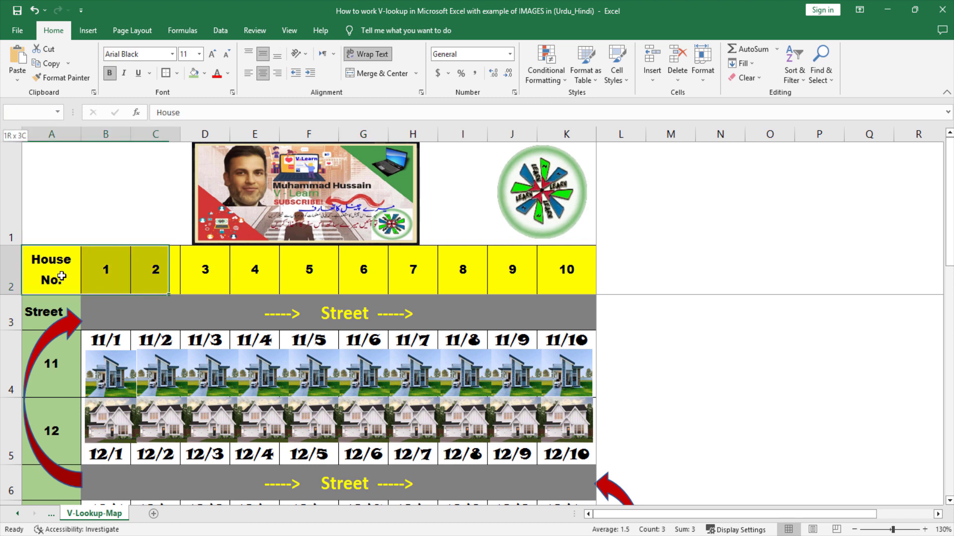
{"action": "key", "text": "shift+Right"}
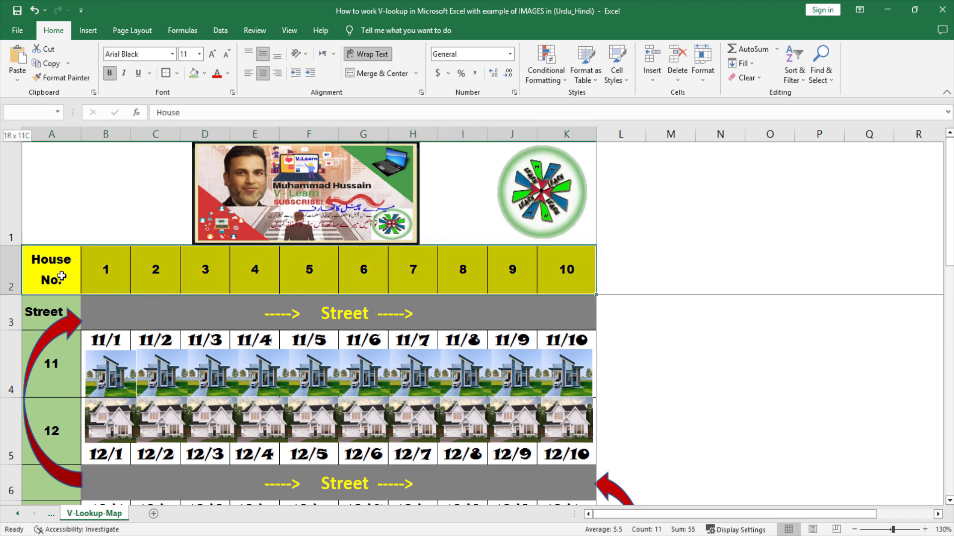
{"action": "key", "text": "shift+Down"}
{"action": "key", "text": "shift+Down"}
{"action": "key", "text": "shift+Down"}
{"action": "key", "text": "shift+Down"}
{"action": "key", "text": "shift+Down"}
{"action": "key", "text": "shift+Down"}
{"action": "key", "text": "shift+Down"}
{"action": "key", "text": "shift+Down"}
{"action": "key", "text": "shift+Down"}
{"action": "key", "text": "shift+Down"}
{"action": "key", "text": "shift+Down"}
{"action": "key", "text": "shift+Down"}
{"action": "key", "text": "shift+Down"}
{"action": "key", "text": "shift+Down"}
{"action": "key", "text": "shift+Down"}
{"action": "key", "text": "shift+Down"}
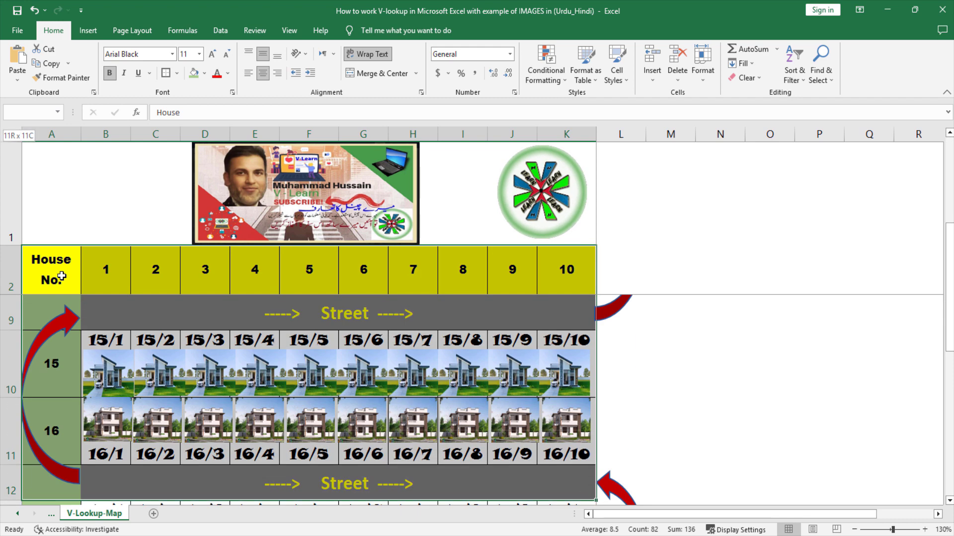
{"action": "key", "text": "shift+Up"}
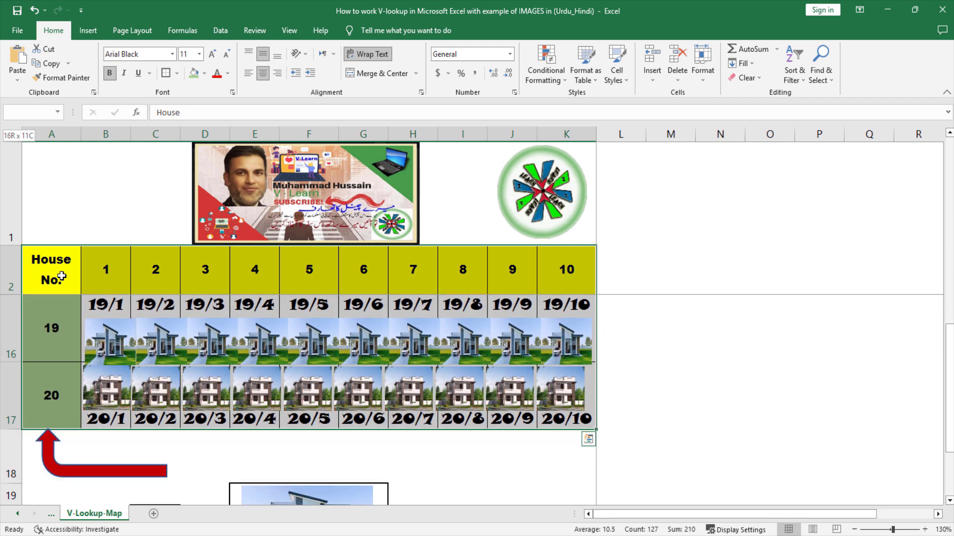
{"action": "scroll", "coordinate": [61, 276], "scroll_direction": "down", "scroll_amount": 4}
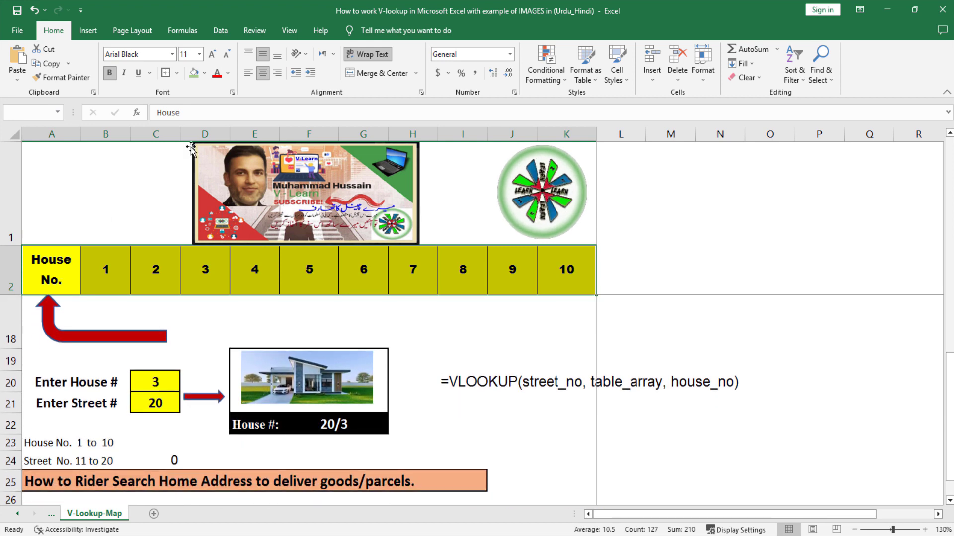
{"action": "scroll", "coordinate": [191, 148], "scroll_direction": "up", "scroll_amount": 4}
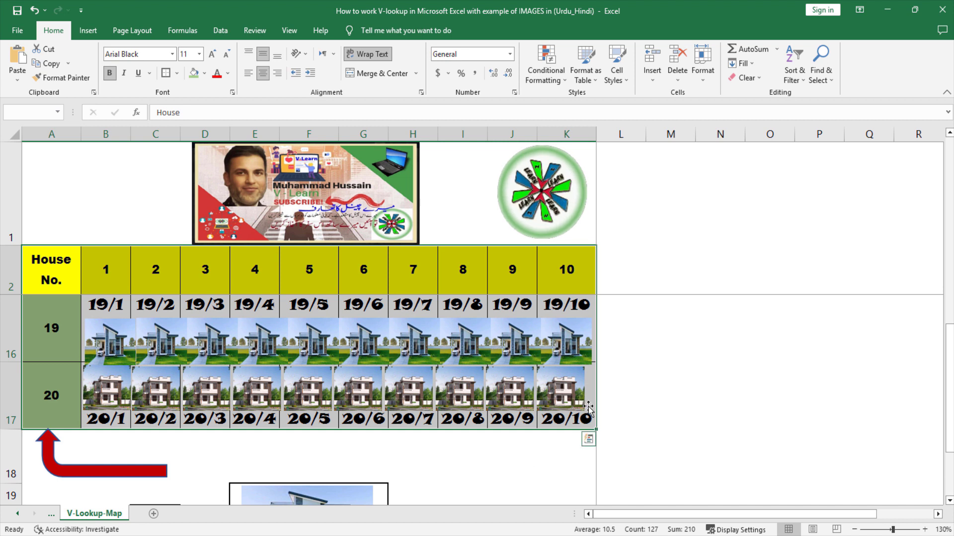
Start a new conditional formatting rule for cells that contain a cell value equal to =$F$22
{"action": "left_click", "coordinate": [561, 83]}
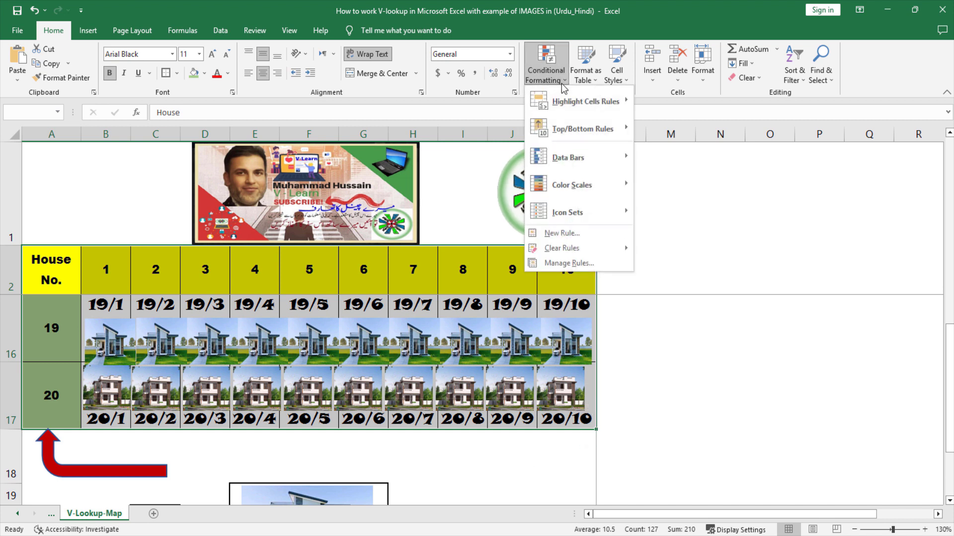
{"action": "left_click", "coordinate": [579, 232]}
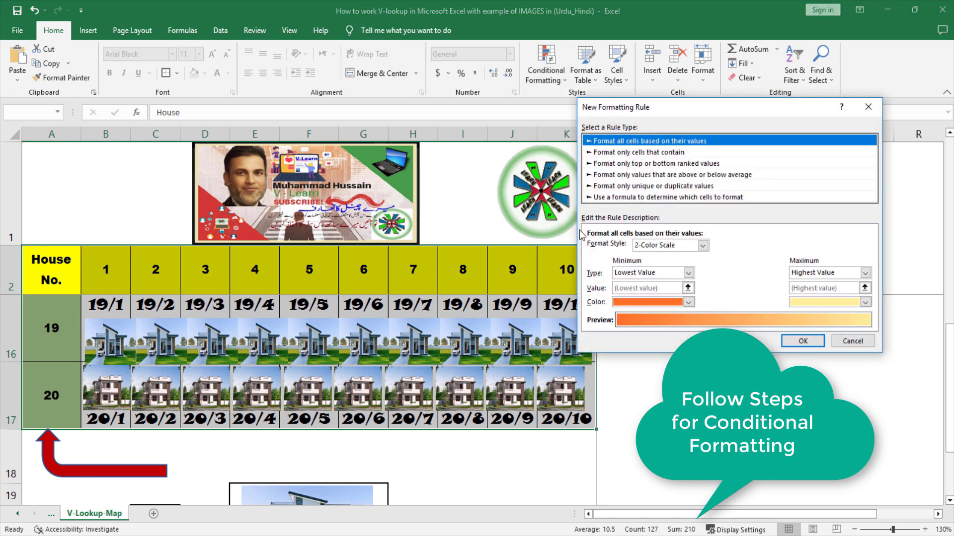
{"action": "left_click", "coordinate": [669, 152]}
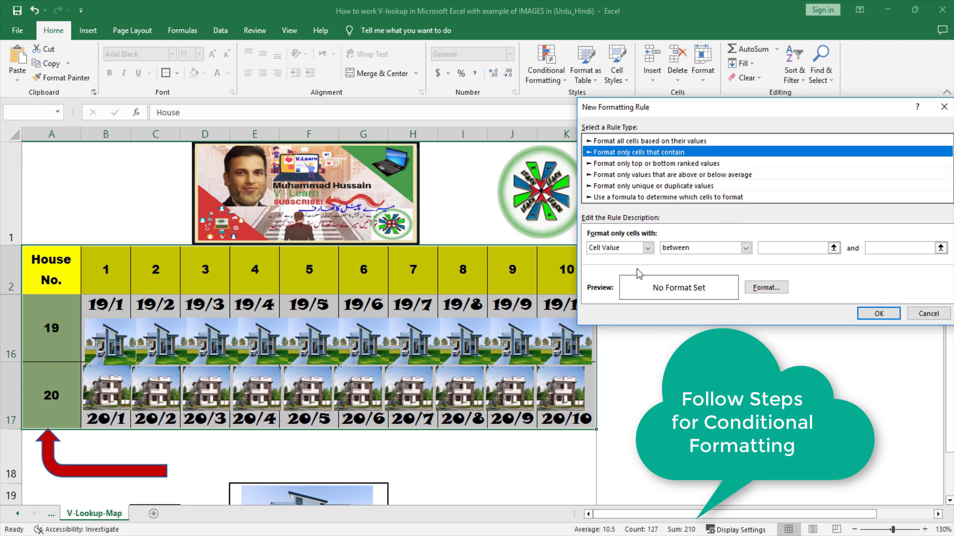
{"action": "left_click", "coordinate": [745, 248]}
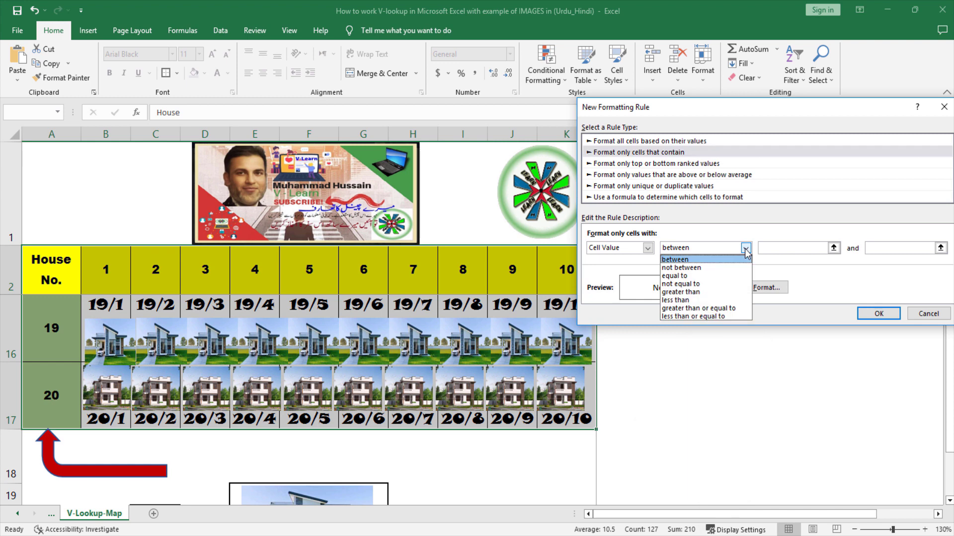
{"action": "left_click", "coordinate": [732, 277]}
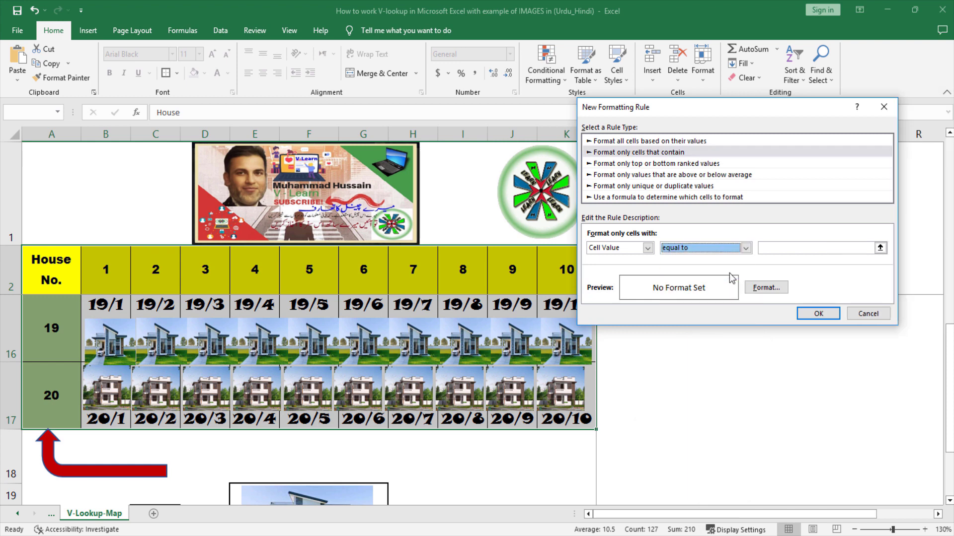
{"action": "left_click", "coordinate": [768, 246]}
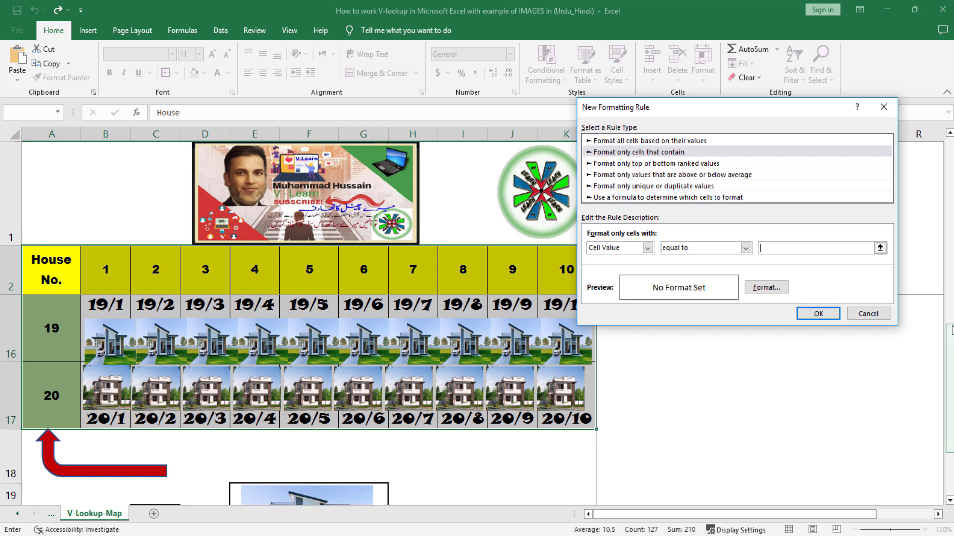
{"action": "left_click_drag", "start_coordinate": [950, 332], "coordinate": [950, 349]}
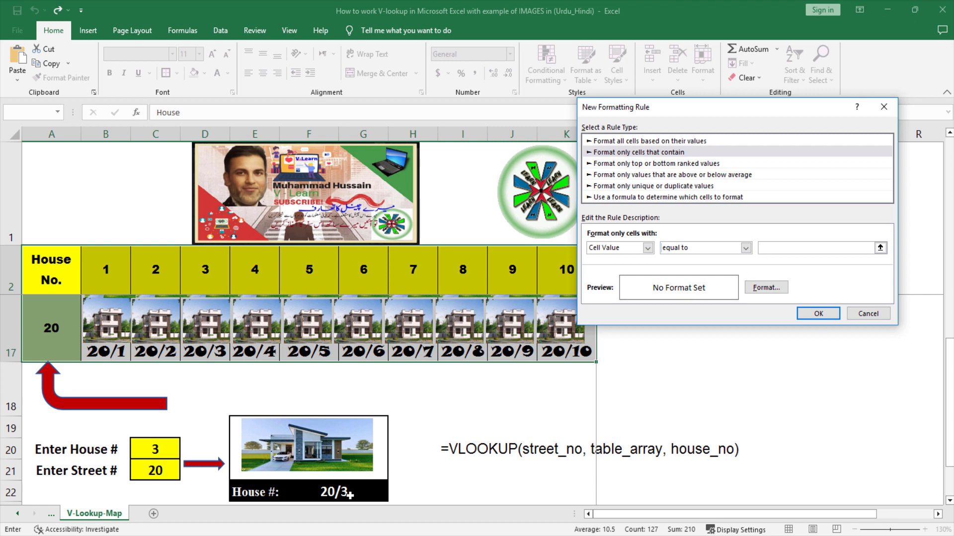
{"action": "type", "text": "="}
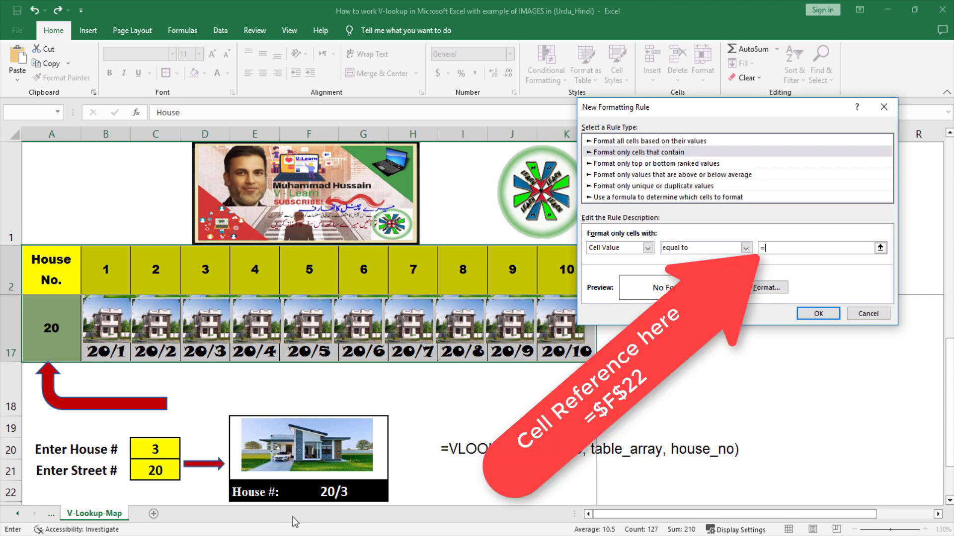
{"action": "left_click", "coordinate": [334, 492]}
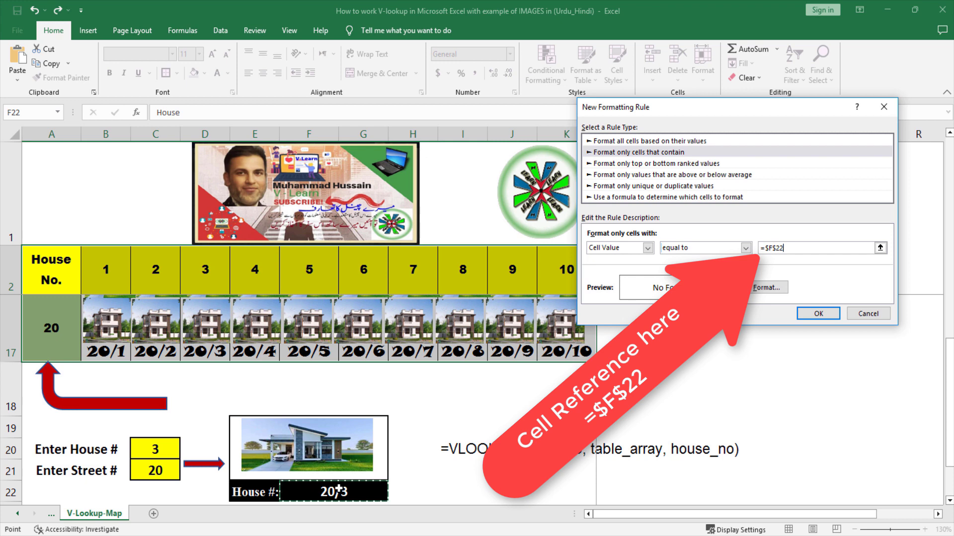
Give the rule a red fill and light blue font colour, apply it to the table, and deselect the range
{"action": "left_click", "coordinate": [763, 292]}
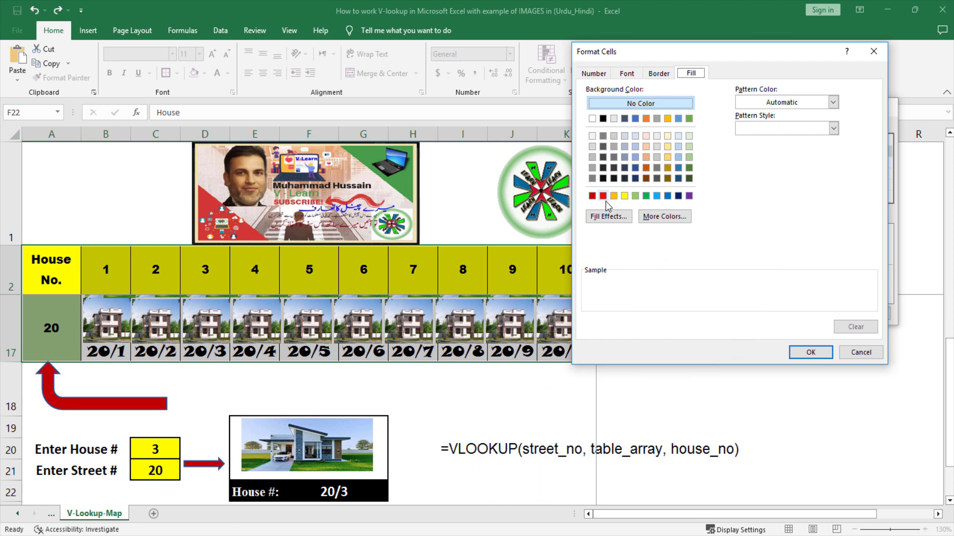
{"action": "left_click", "coordinate": [603, 196]}
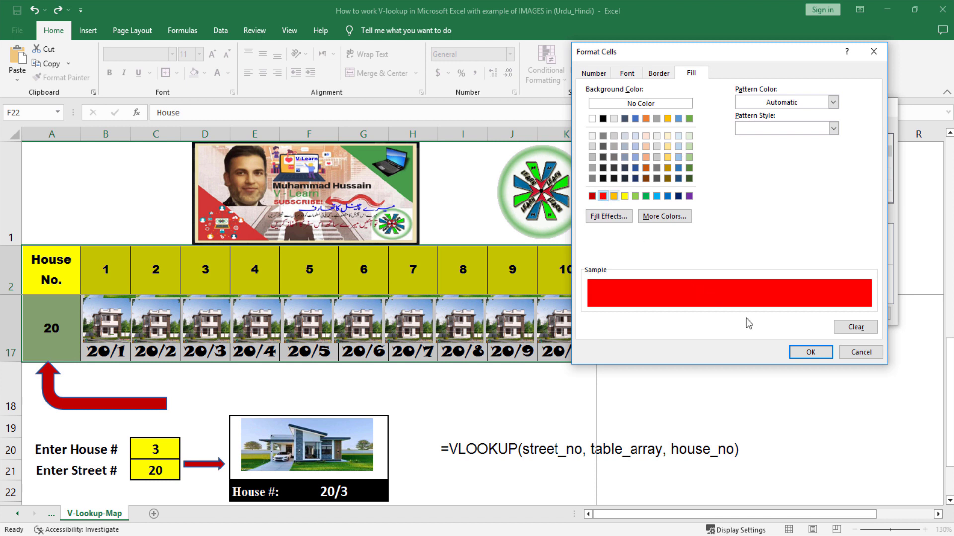
{"action": "left_click", "coordinate": [629, 73]}
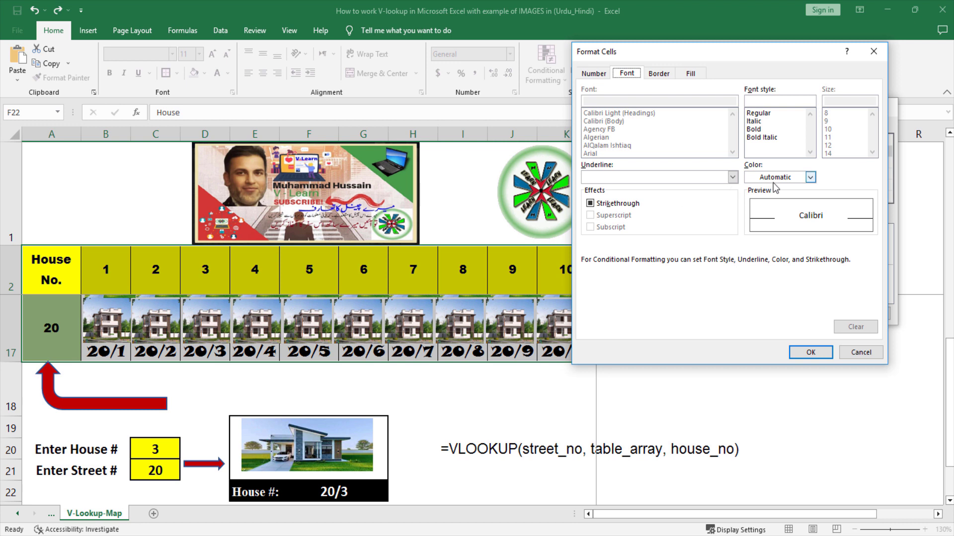
{"action": "left_click", "coordinate": [810, 177]}
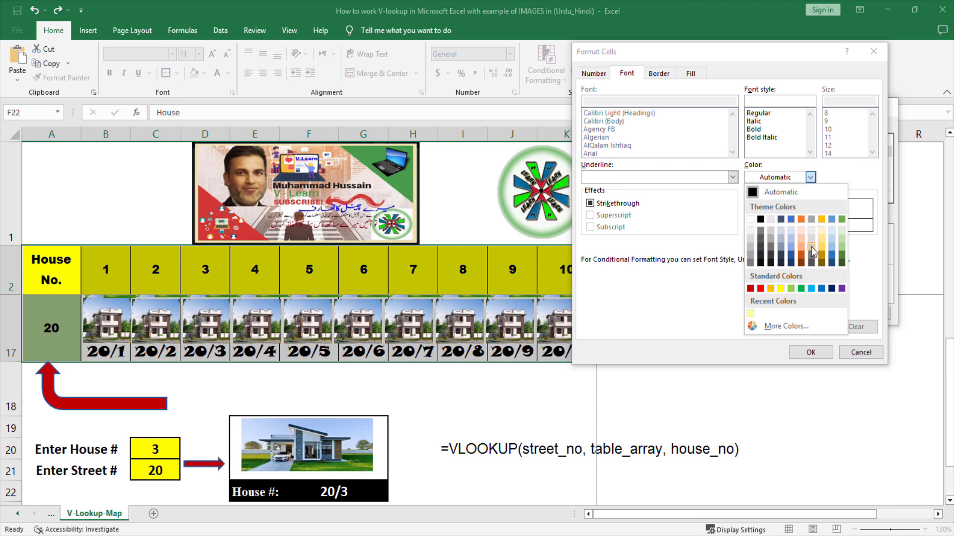
{"action": "left_click", "coordinate": [811, 289]}
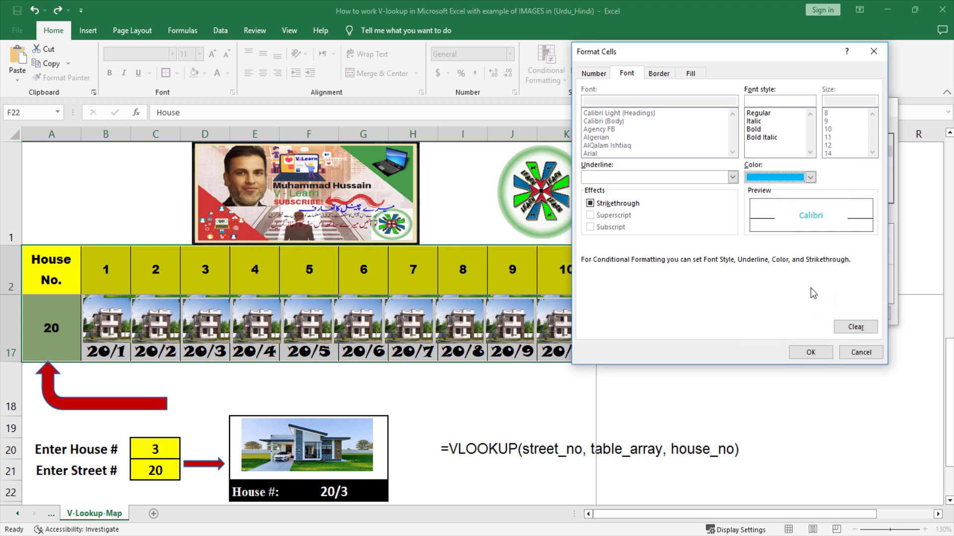
{"action": "left_click", "coordinate": [817, 352]}
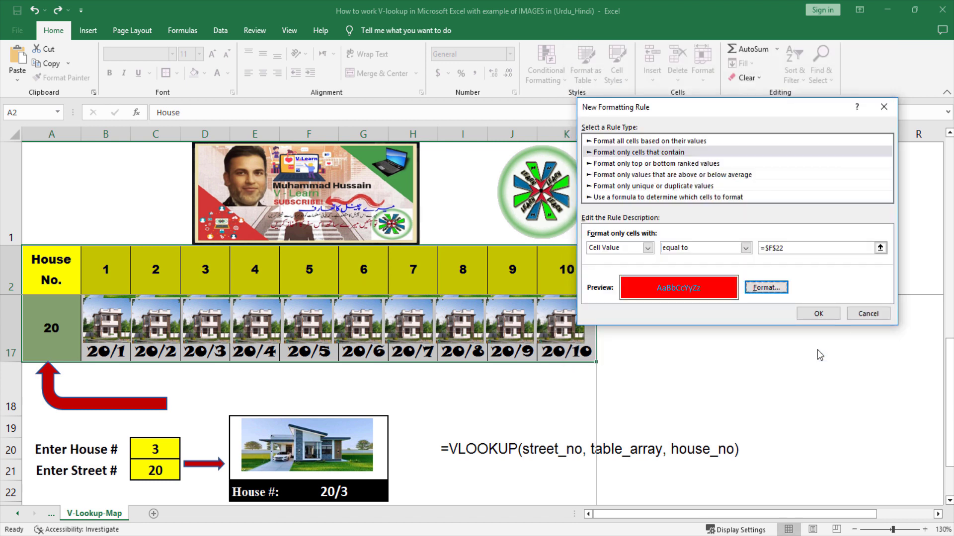
{"action": "left_click", "coordinate": [818, 313]}
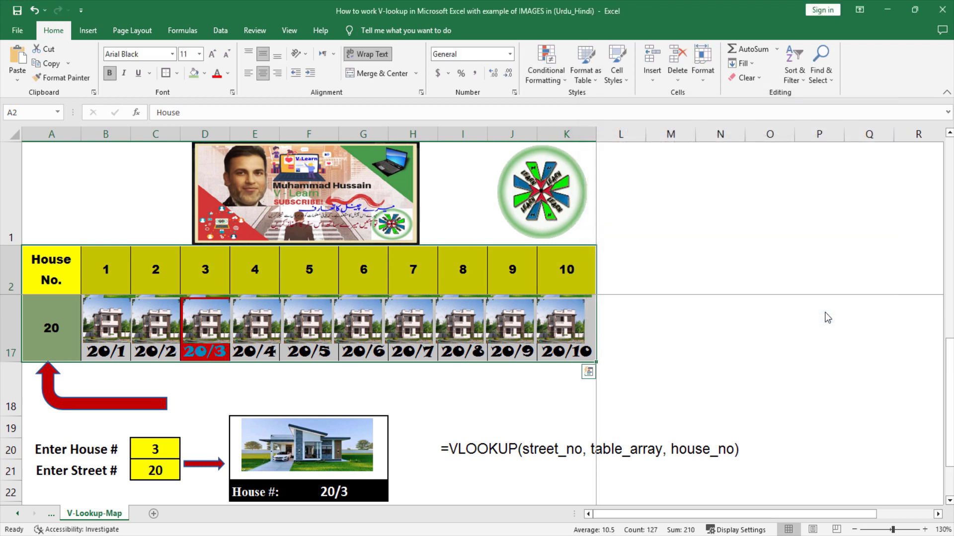
{"action": "left_click", "coordinate": [443, 379]}
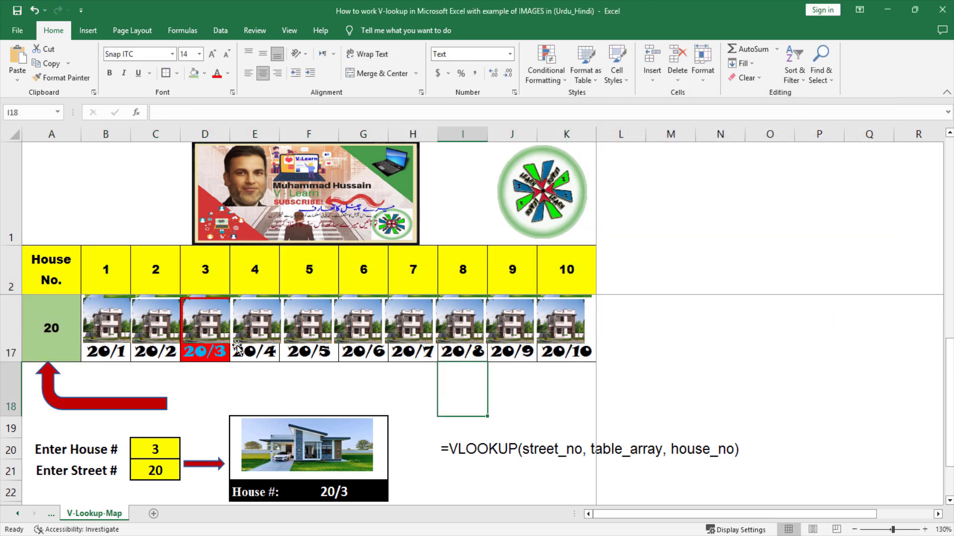
{"action": "left_click", "coordinate": [224, 347]}
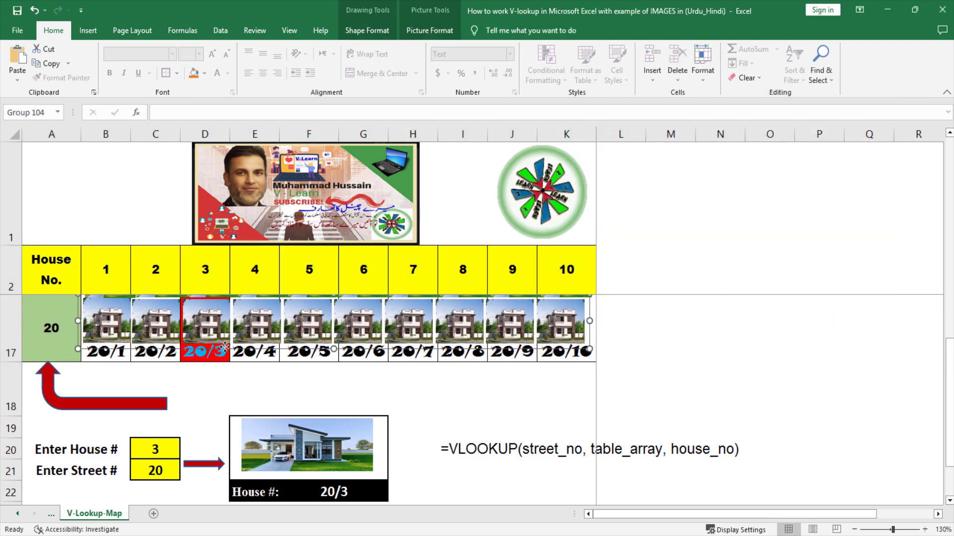
{"action": "left_click", "coordinate": [224, 389]}
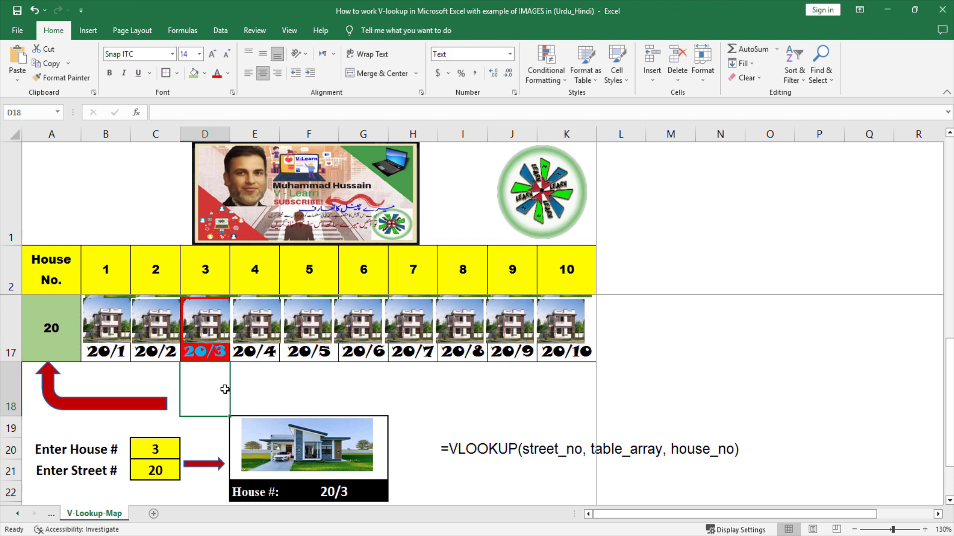
Test the highlighting by setting the house number in C20 to 10
{"action": "left_click", "coordinate": [167, 448]}
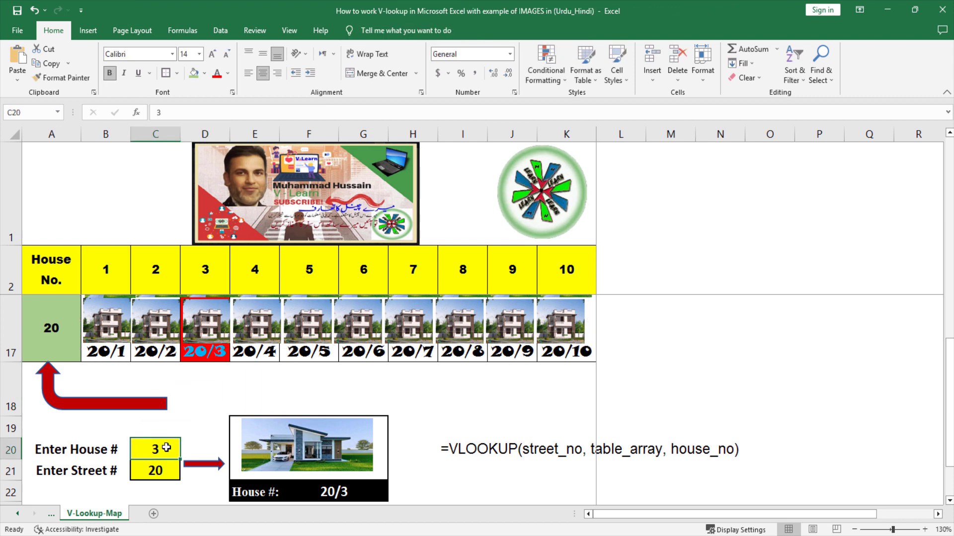
{"action": "type", "text": "10"}
{"action": "key", "text": "Return"}
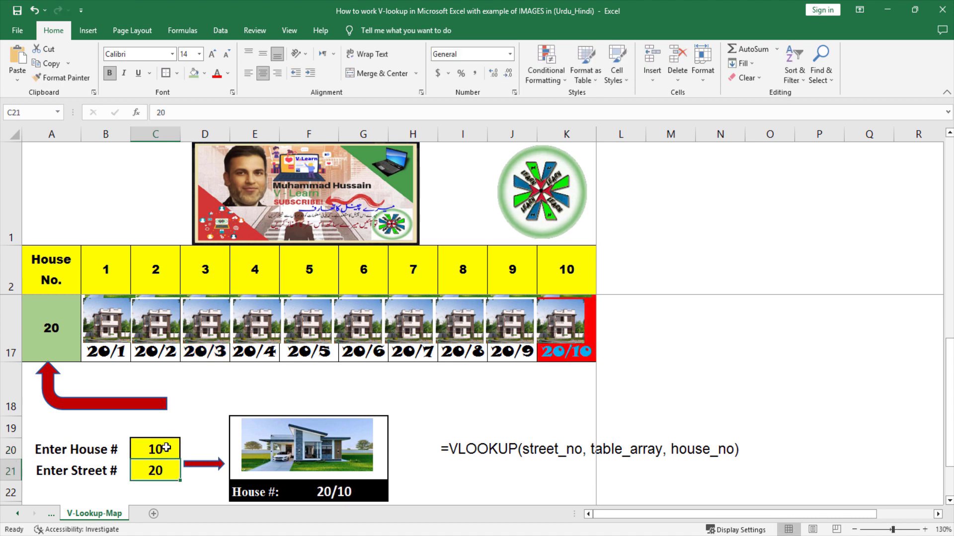
Set the street number in C21 to 15 and check the highlighted address in the street 15 row
{"action": "left_click", "coordinate": [161, 451]}
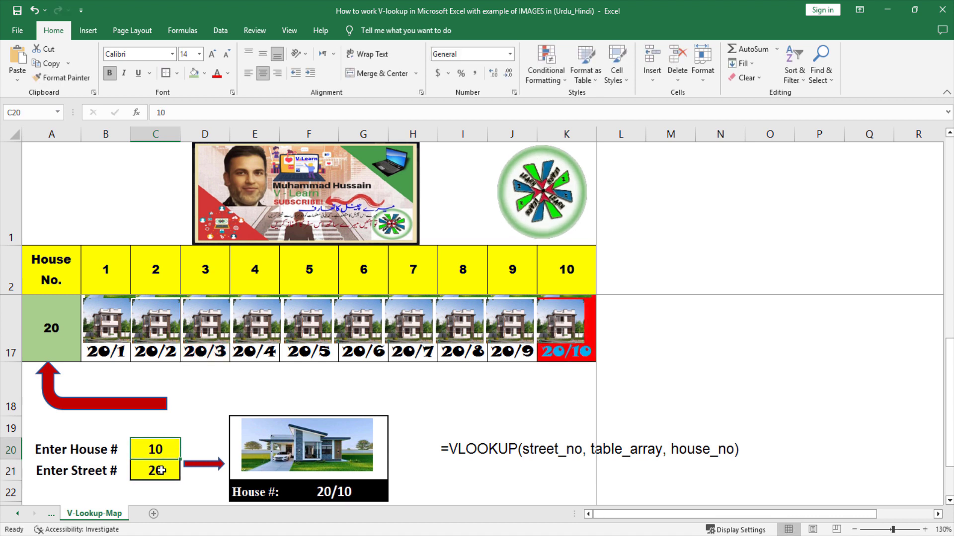
{"action": "left_click", "coordinate": [162, 471]}
{"action": "type", "text": "2"}
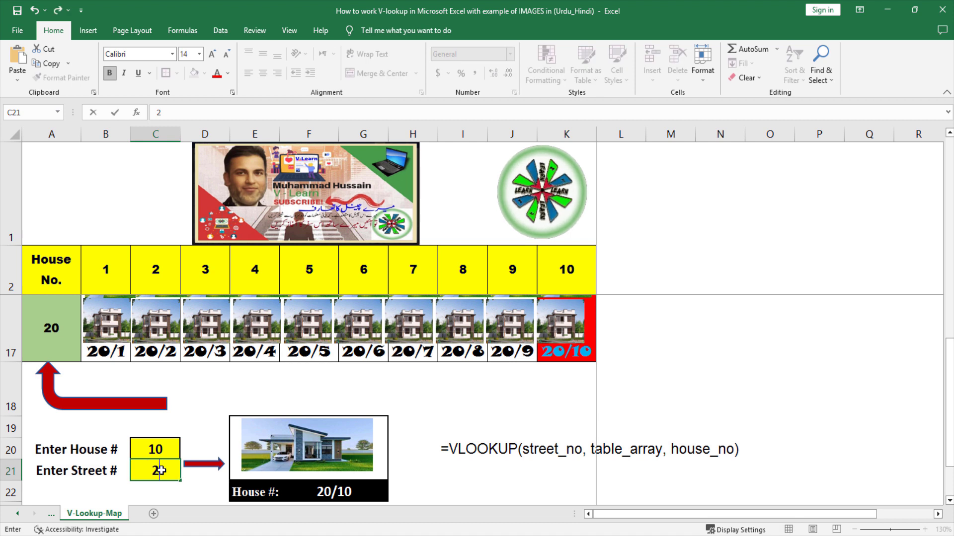
{"action": "type", "text": "0"}
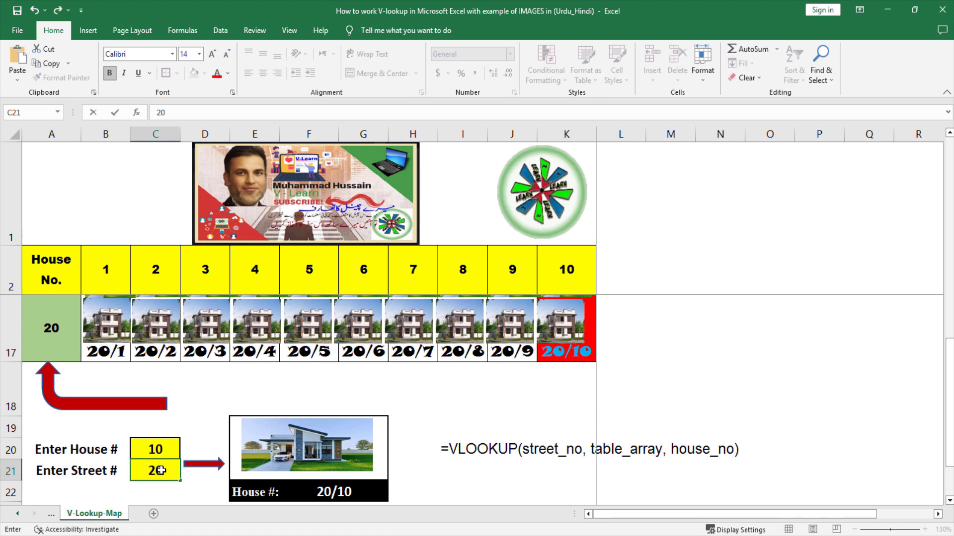
{"action": "key", "text": "BackSpace"}
{"action": "key", "text": "BackSpace"}
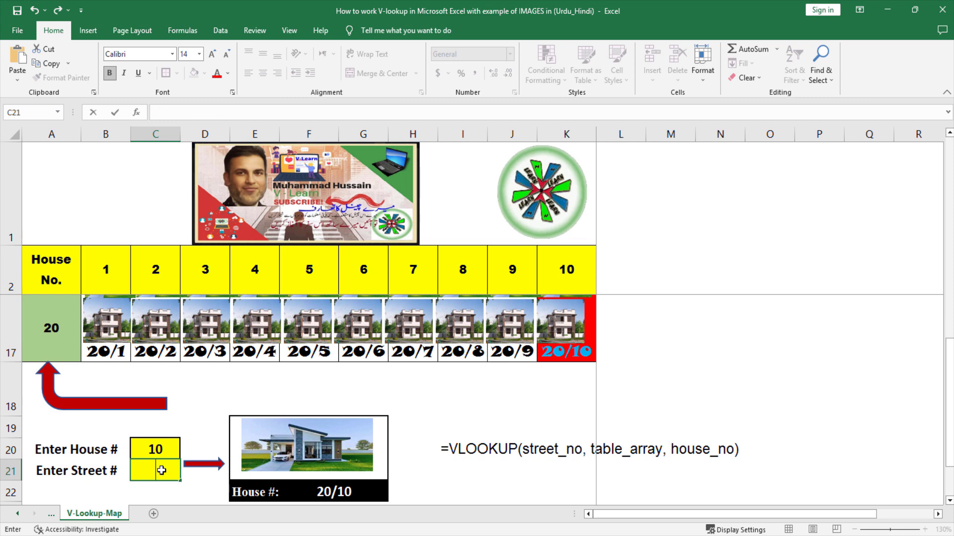
{"action": "type", "text": "15"}
{"action": "key", "text": "Return"}
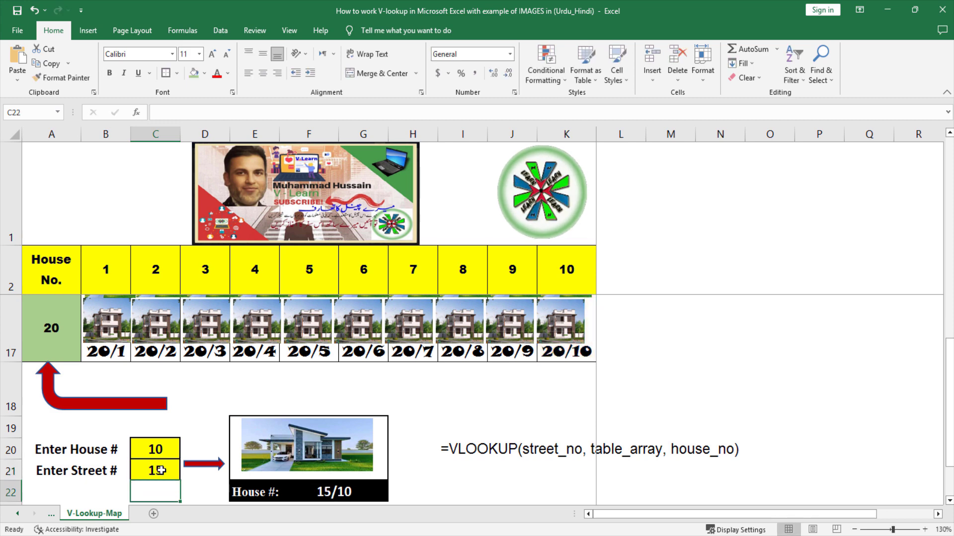
{"action": "scroll", "coordinate": [162, 470], "scroll_direction": "up", "scroll_amount": 3}
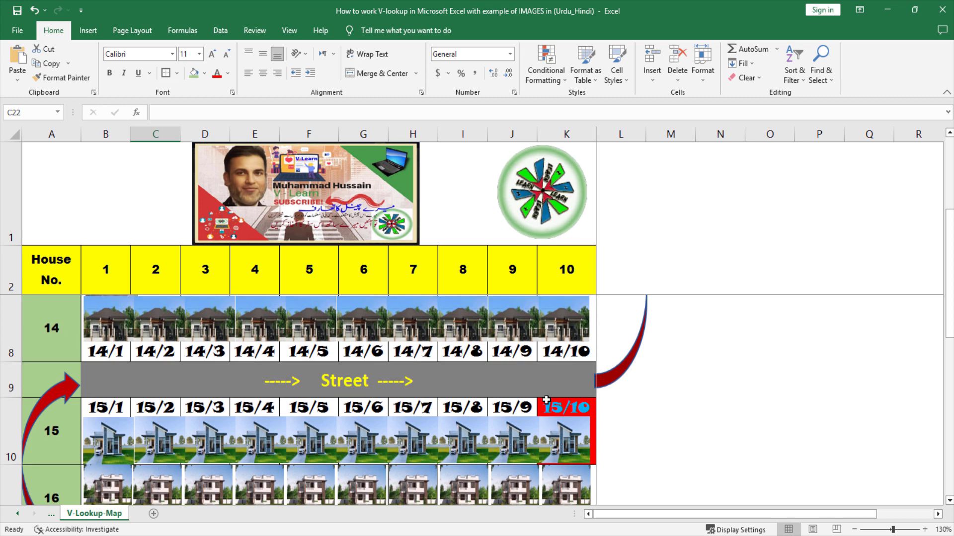
Set the house number in C20 to 3 and the street number in C21 to 12, and check the highlighted address in the table
{"action": "scroll", "coordinate": [547, 400], "scroll_direction": "down", "scroll_amount": 5}
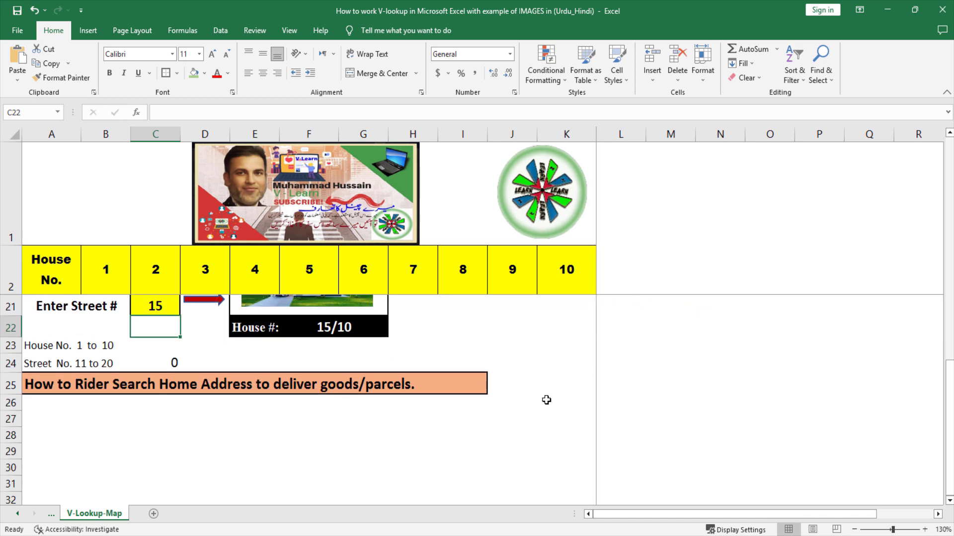
{"action": "scroll", "coordinate": [546, 400], "scroll_direction": "up", "scroll_amount": 3}
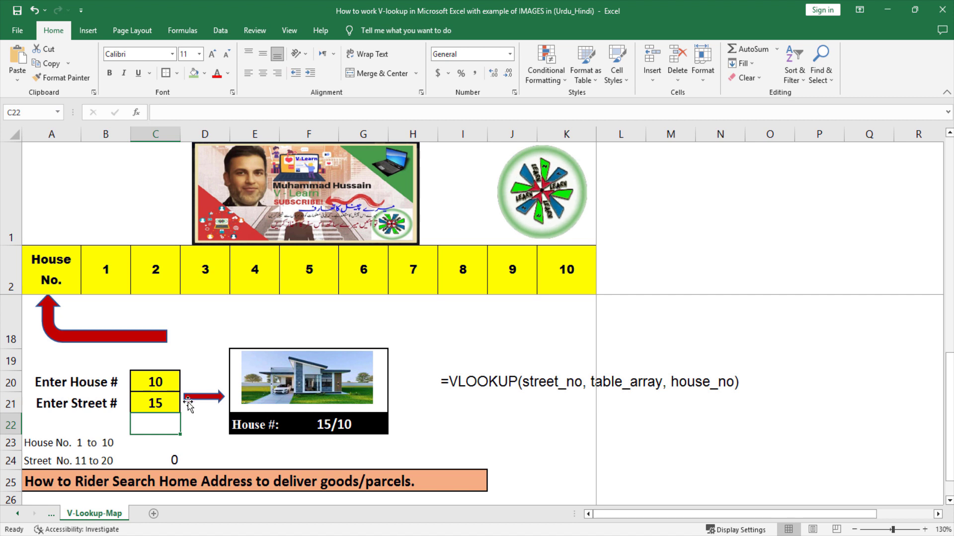
{"action": "left_click", "coordinate": [164, 384]}
{"action": "type", "text": "3"}
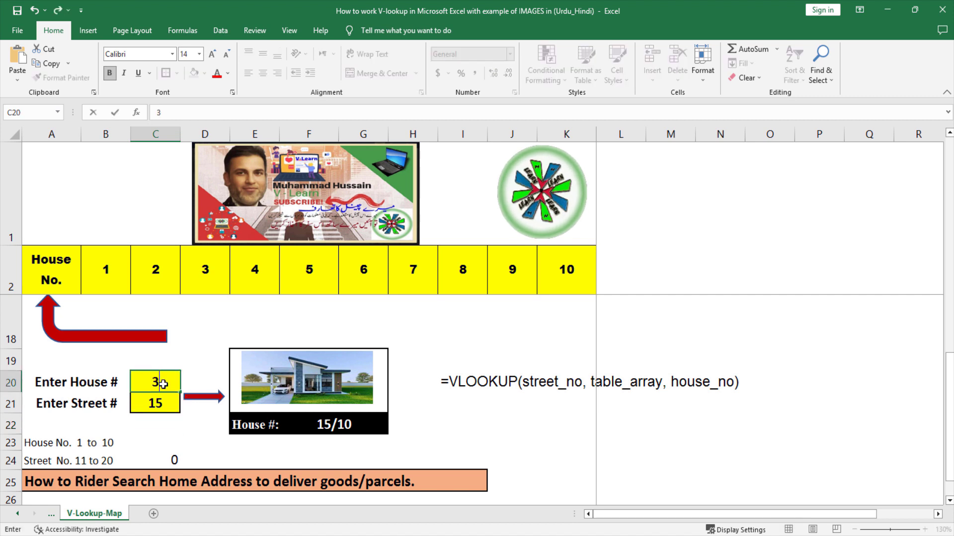
{"action": "key", "text": "Return"}
{"action": "type", "text": "12"}
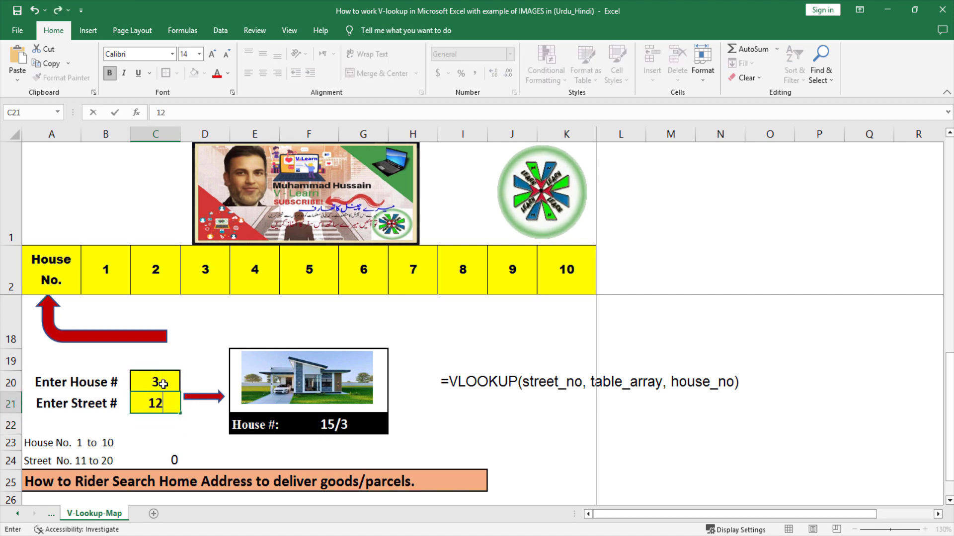
{"action": "key", "text": "Return"}
{"action": "scroll", "coordinate": [163, 384], "scroll_direction": "up", "scroll_amount": 5}
{"action": "scroll", "coordinate": [164, 384], "scroll_direction": "up", "scroll_amount": 1}
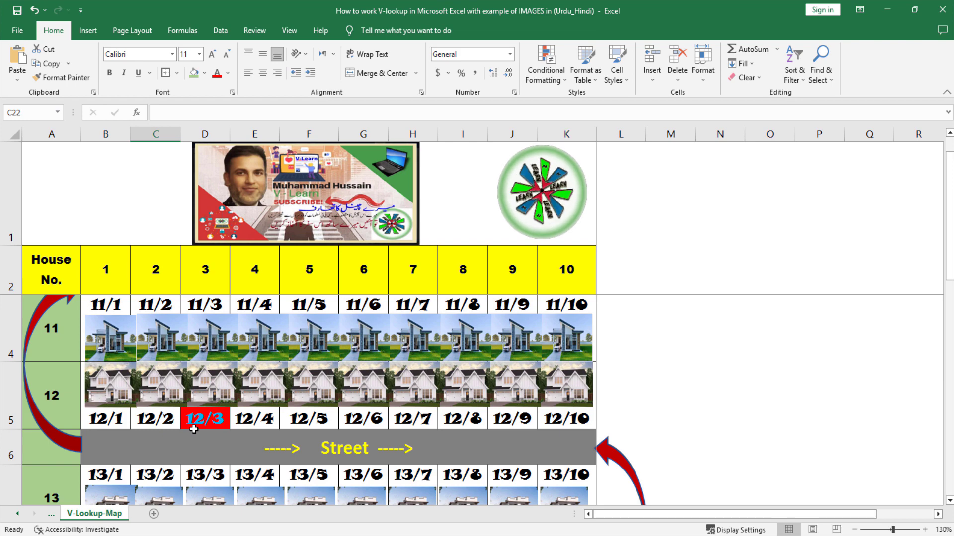
{"action": "scroll", "coordinate": [193, 430], "scroll_direction": "up", "scroll_amount": 1}
Set the house number in C20 to 1 and the street number in C21 to 11, and check the highlighted address in the street 11 row
{"action": "scroll", "coordinate": [194, 429], "scroll_direction": "down", "scroll_amount": 6}
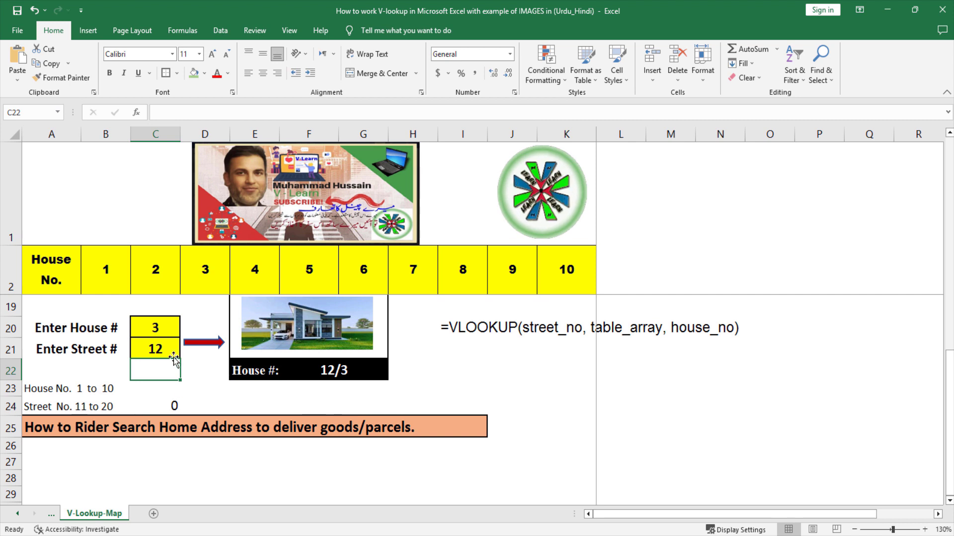
{"action": "type", "text": "1"}
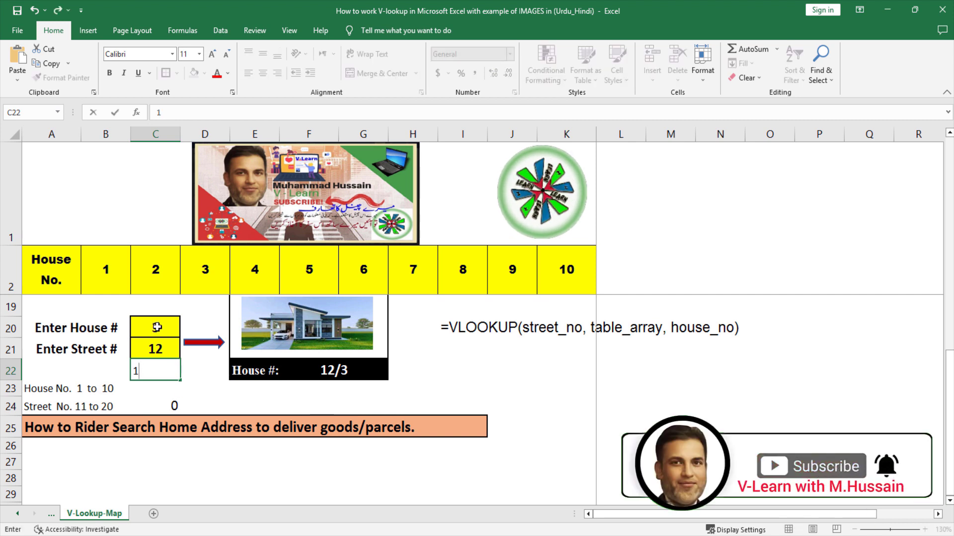
{"action": "key", "text": "Escape"}
{"action": "left_click", "coordinate": [157, 327]}
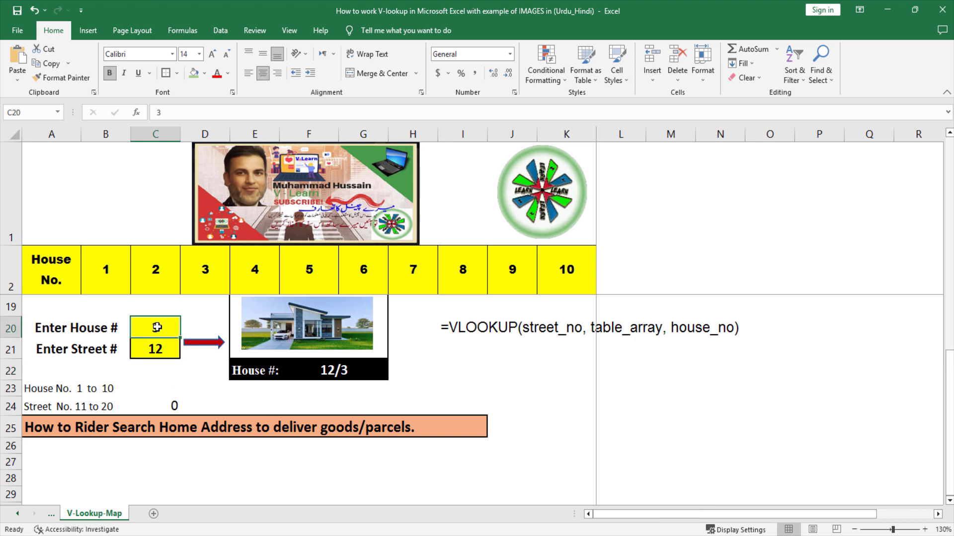
{"action": "type", "text": "1"}
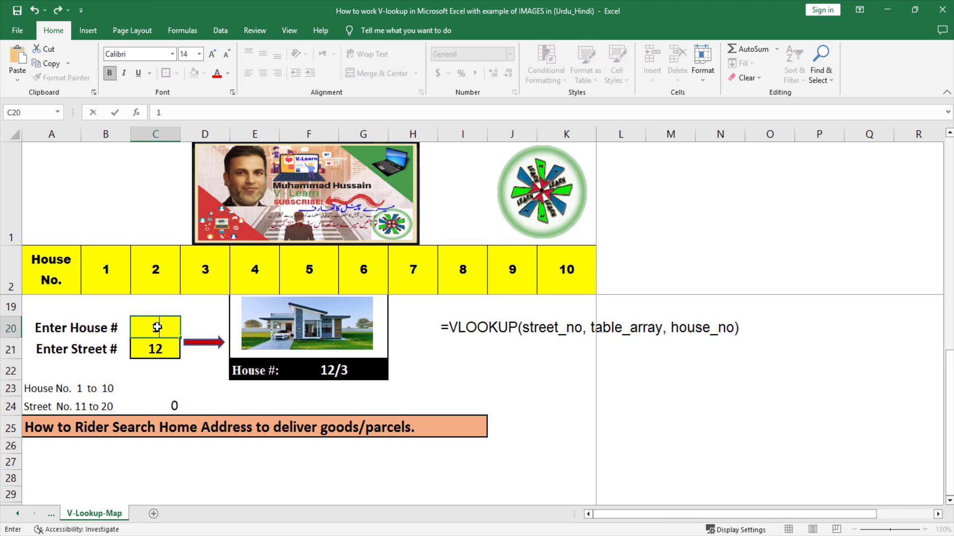
{"action": "key", "text": "Return"}
{"action": "type", "text": "11"}
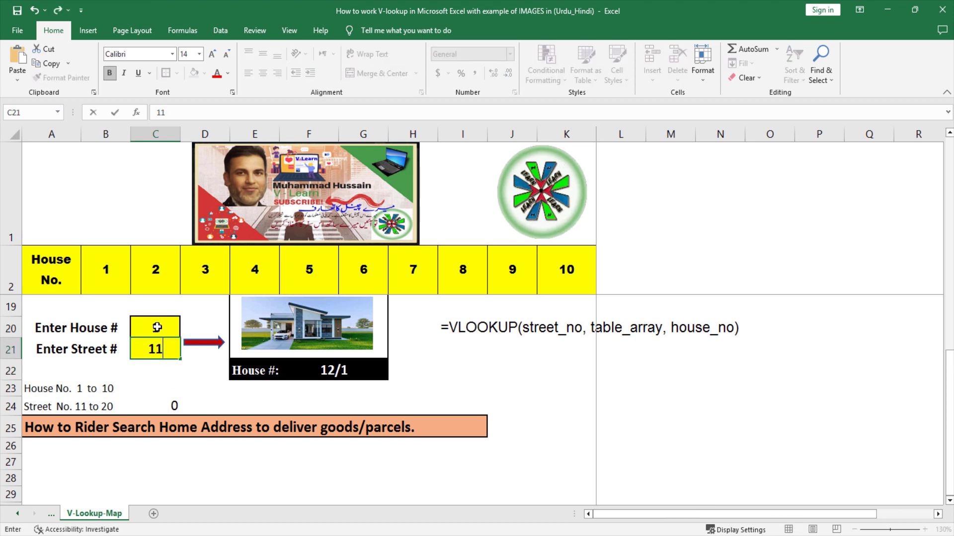
{"action": "key", "text": "Return"}
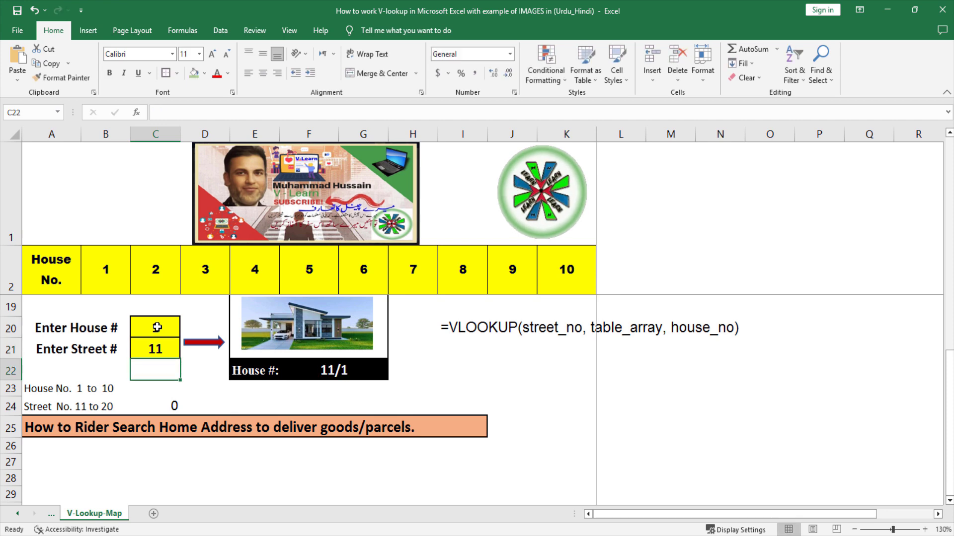
{"action": "scroll", "coordinate": [157, 327], "scroll_direction": "up", "scroll_amount": 5}
{"action": "scroll", "coordinate": [157, 327], "scroll_direction": "up", "scroll_amount": 3}
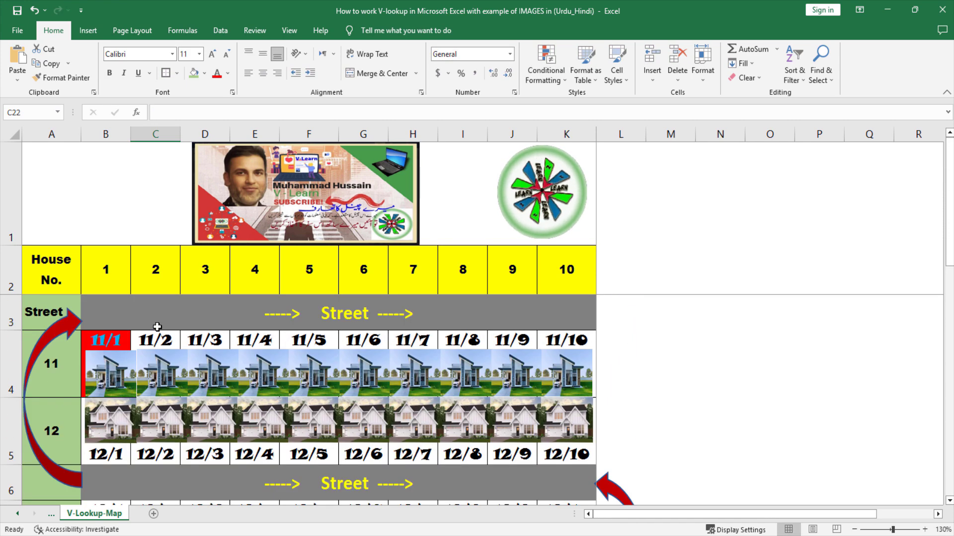
{"action": "left_click", "coordinate": [123, 344]}
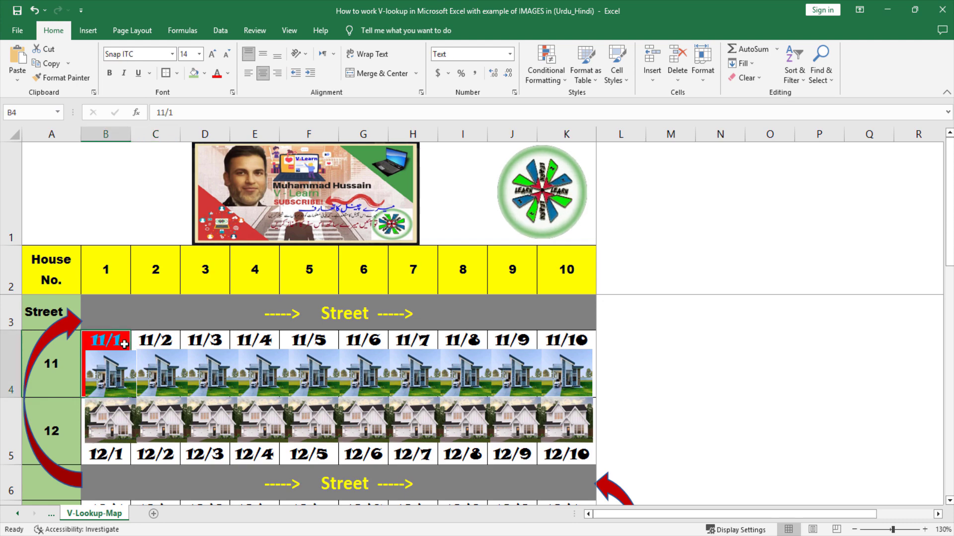
Examine the F22 formula, including the VLOOKUP column index argument and the "Not Found" fallback, without changing it
{"action": "scroll", "coordinate": [123, 344], "scroll_direction": "down", "scroll_amount": 5}
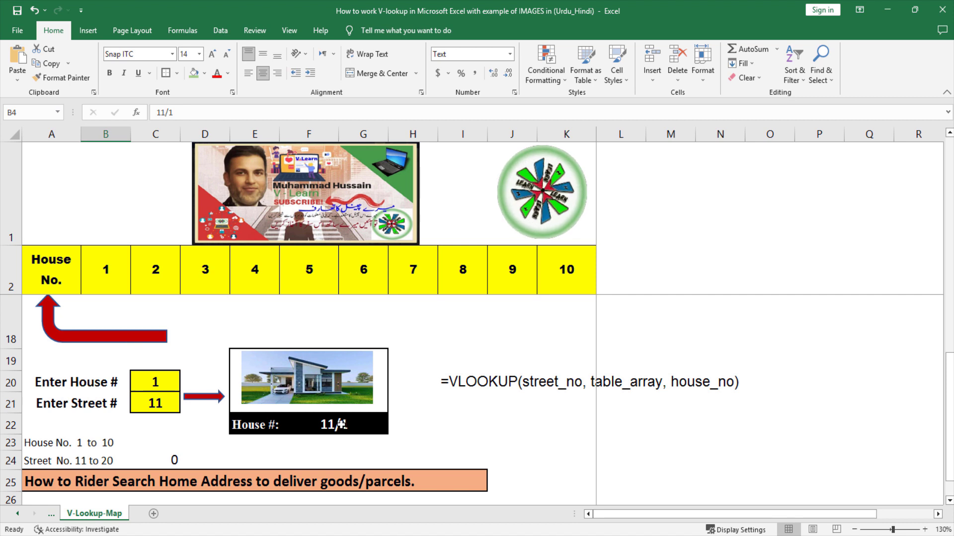
{"action": "left_click", "coordinate": [341, 424]}
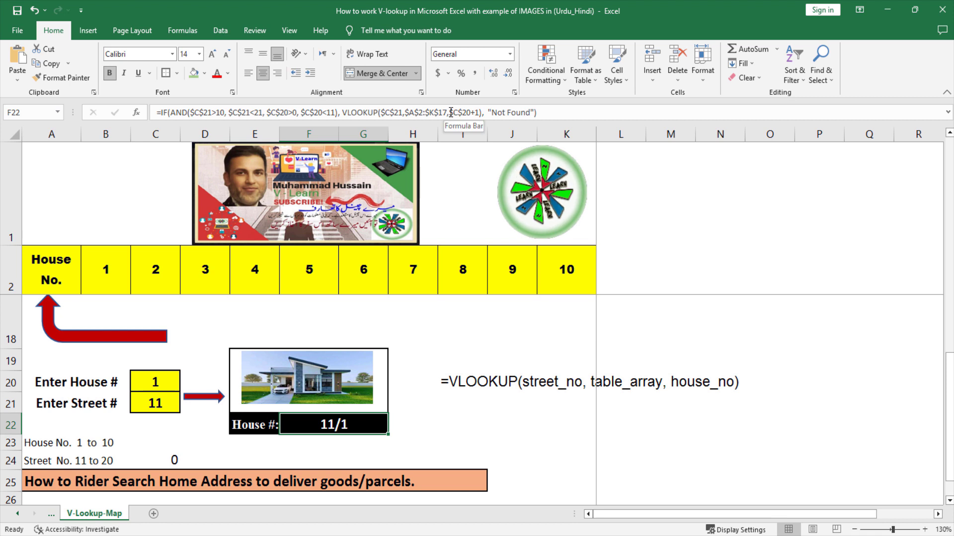
{"action": "left_click_drag", "start_coordinate": [451, 112], "coordinate": [537, 112]}
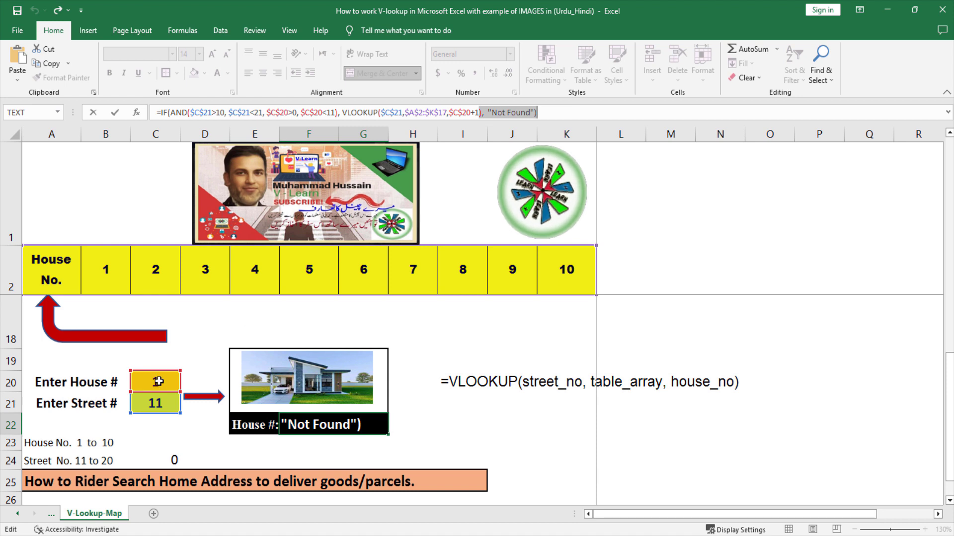
{"action": "key", "text": "Escape"}
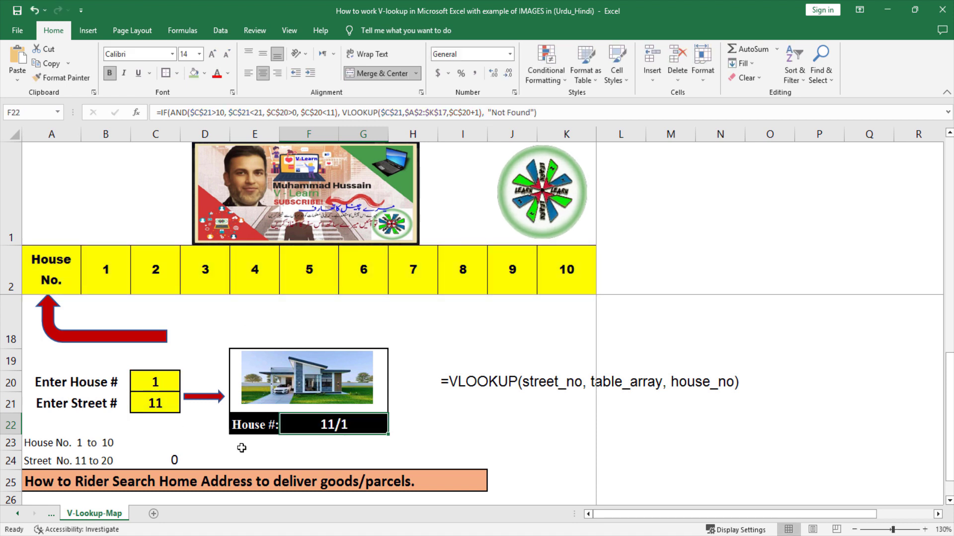
{"action": "left_click", "coordinate": [446, 397]}
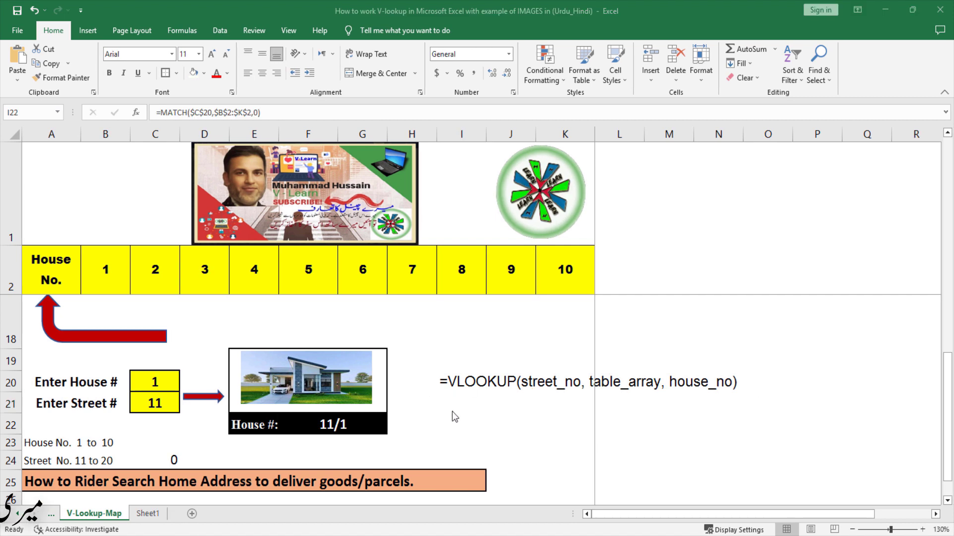
Begin a MATCH formula in I23 with the absolute reference $C$20 as its lookup value
{"action": "left_click", "coordinate": [446, 424]}
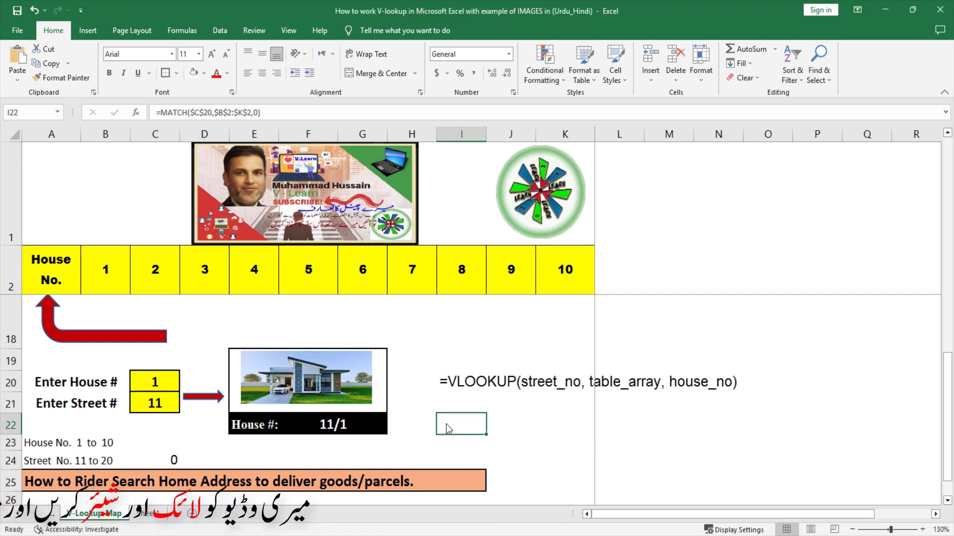
{"action": "left_click", "coordinate": [448, 450]}
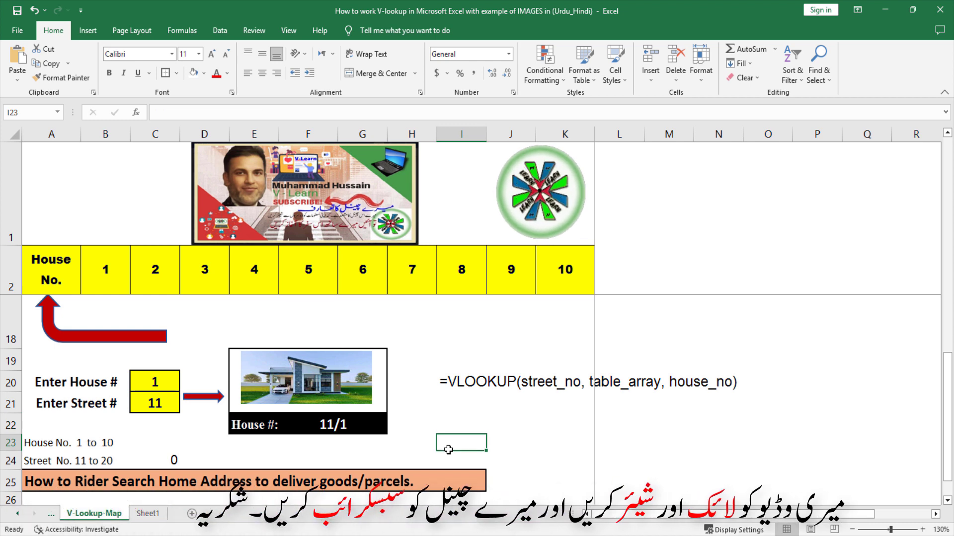
{"action": "type", "text": "="}
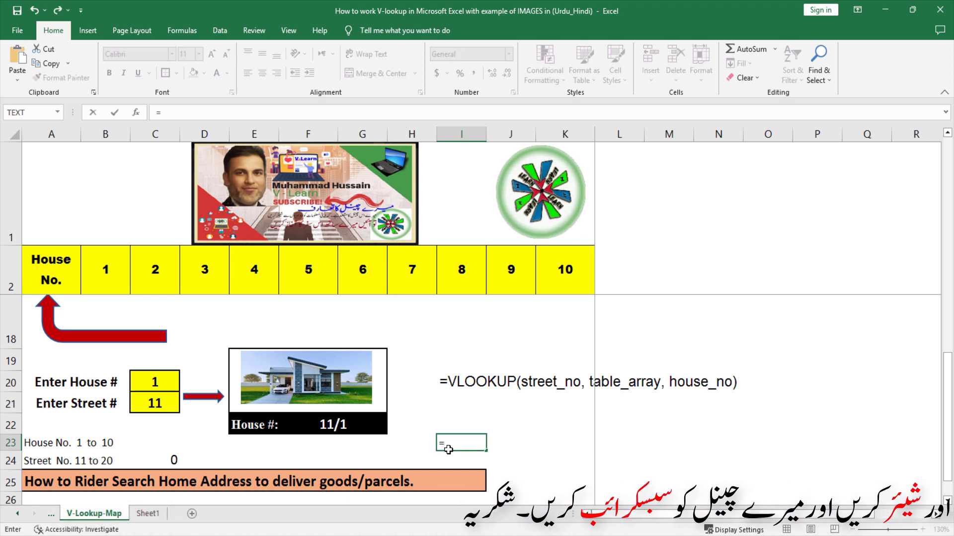
{"action": "type", "text": "MATCH("}
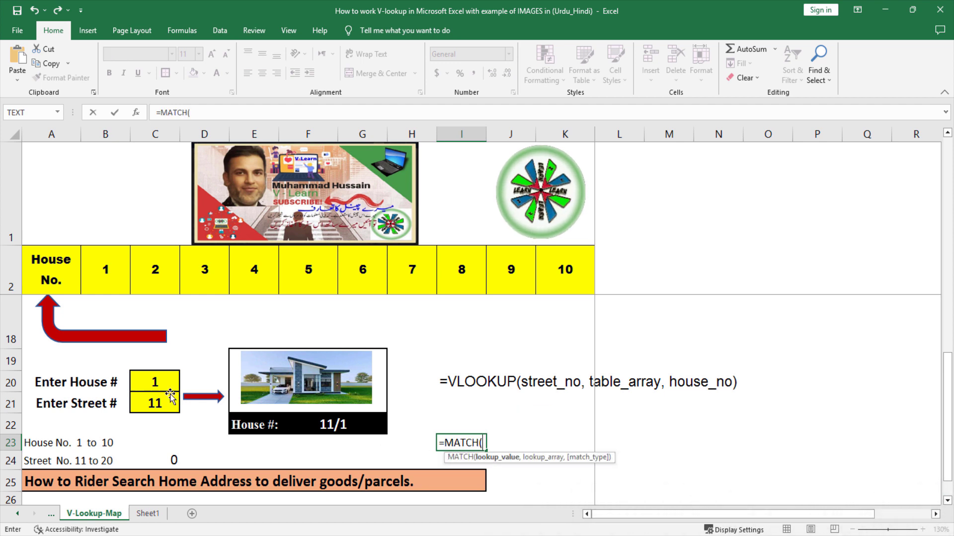
{"action": "left_click", "coordinate": [143, 383]}
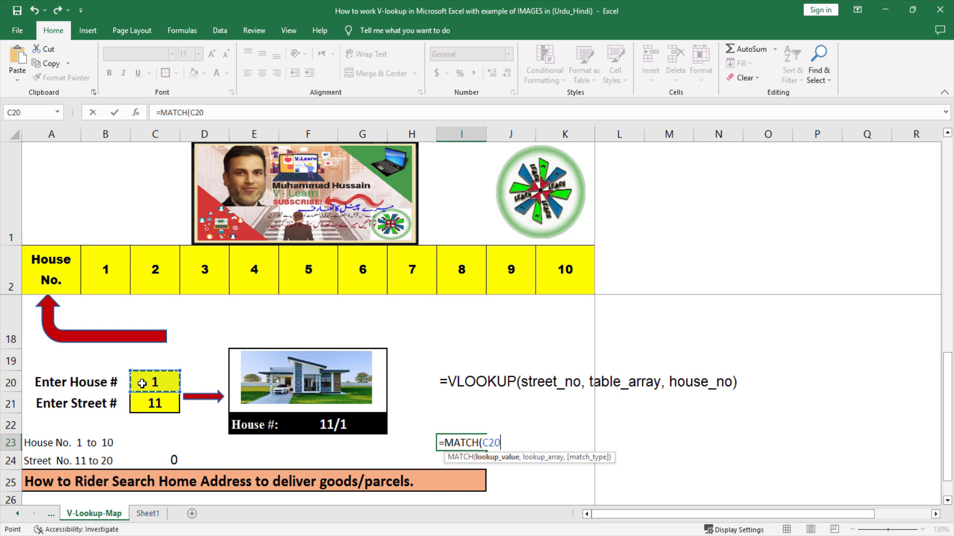
{"action": "key", "text": "F4"}
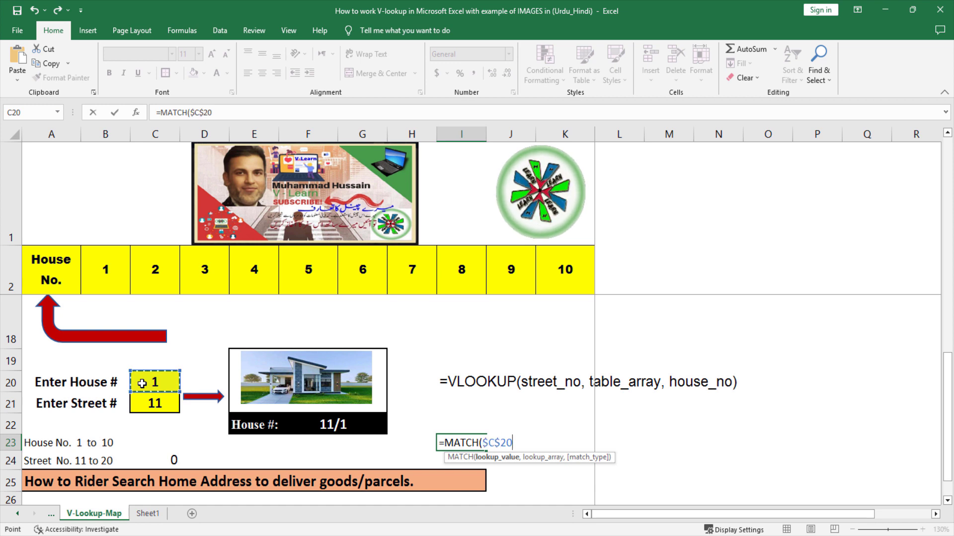
Complete the I23 MATCH formula with the house number header range $B$2:$K$2 as lookup array and 0 for an exact match
{"action": "type", "text": ", B2"}
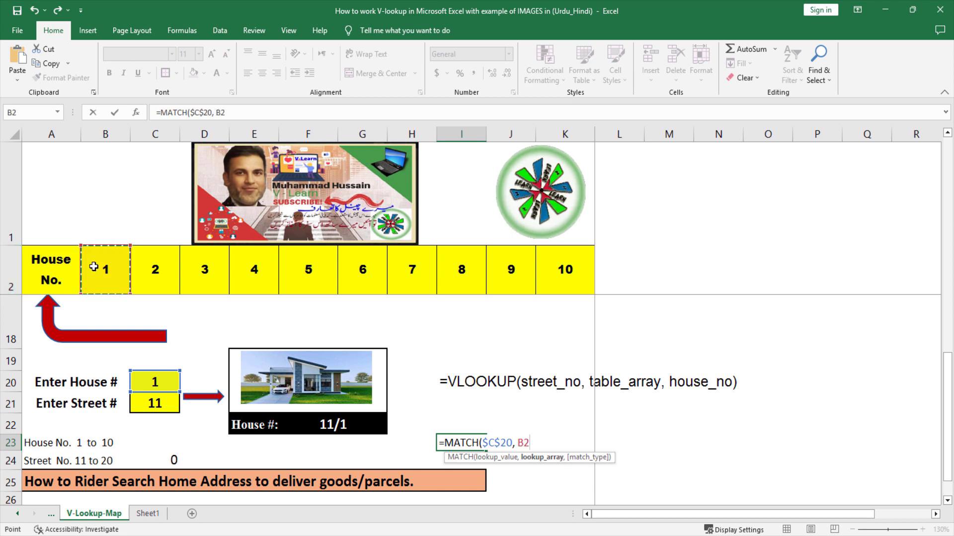
{"action": "key", "text": "shift+Right"}
{"action": "key", "text": "shift+Right"}
{"action": "key", "text": "shift+Right"}
{"action": "key", "text": "shift+Right"}
{"action": "key", "text": "shift+Right"}
{"action": "key", "text": "shift+Right"}
{"action": "key", "text": "shift+Right"}
{"action": "key", "text": "shift+Right"}
{"action": "key", "text": "shift+Right"}
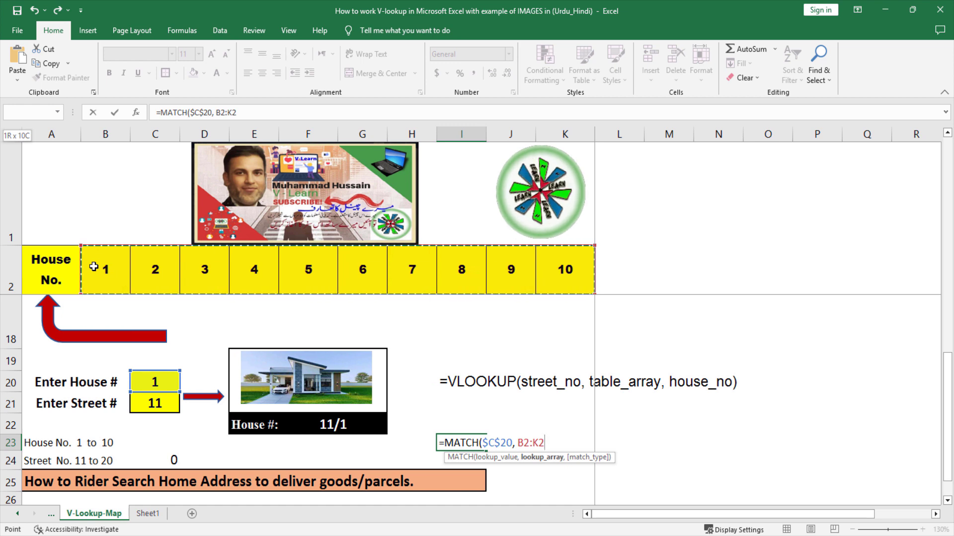
{"action": "key", "text": "F4"}
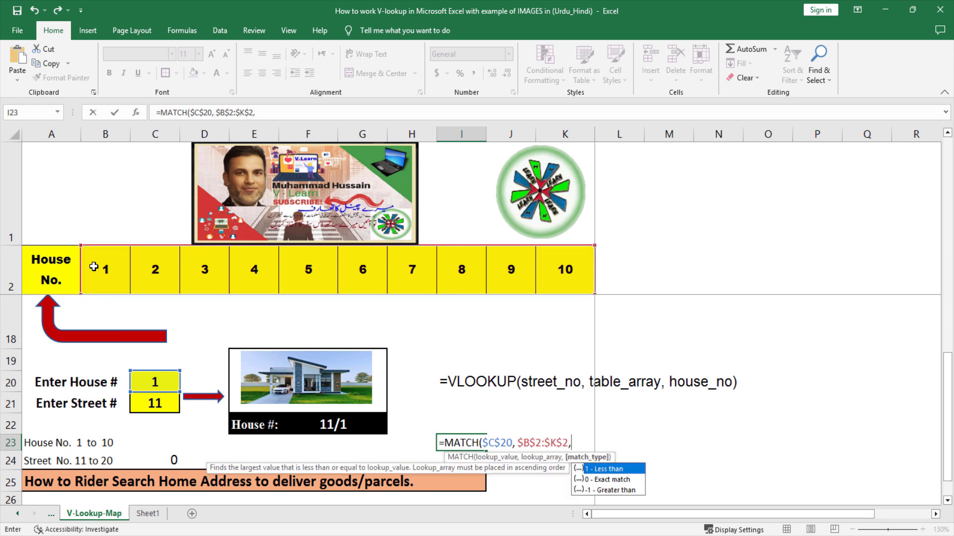
{"action": "double_click", "coordinate": [595, 480]}
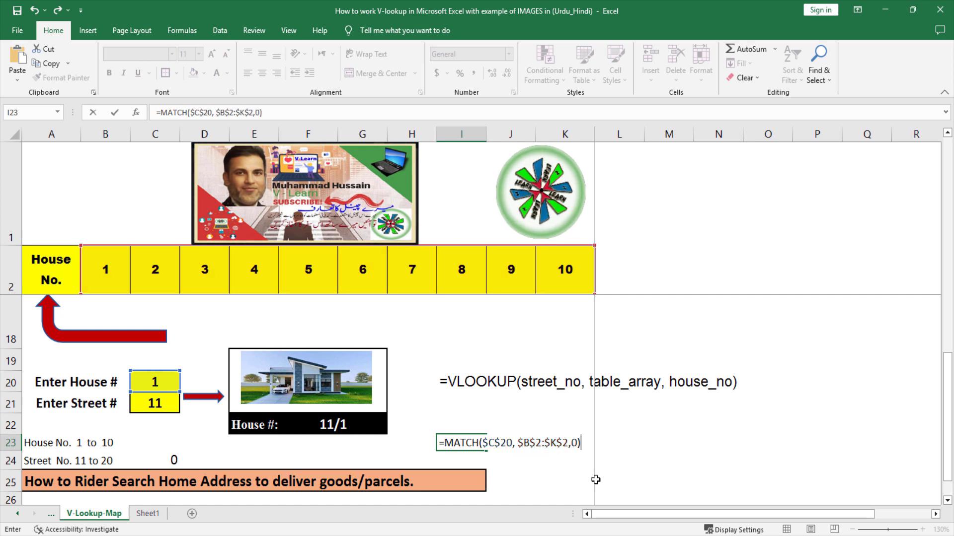
{"action": "key", "text": "Return"}
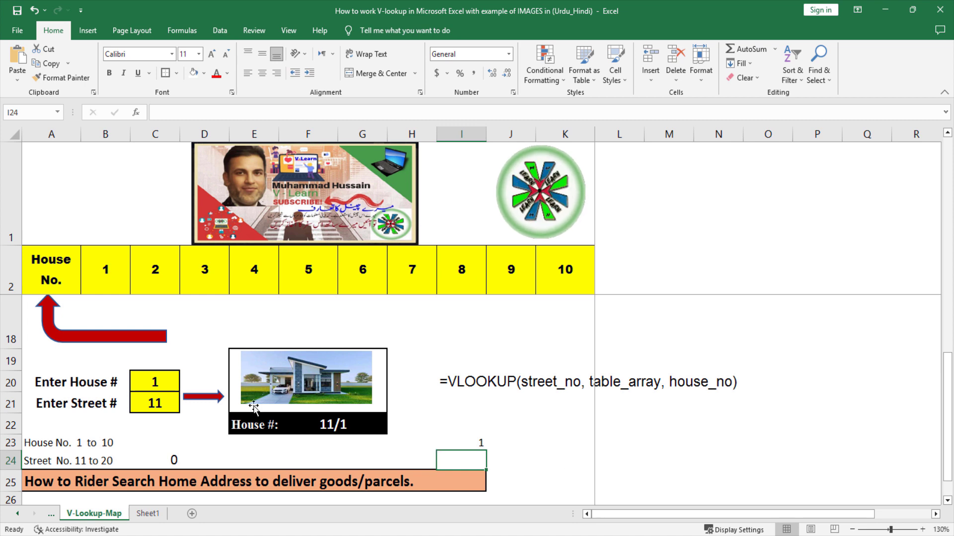
Test the MATCH formula by setting the house number in C20 to 5
{"action": "left_click", "coordinate": [160, 378]}
{"action": "type", "text": "5"}
{"action": "key", "text": "Return"}
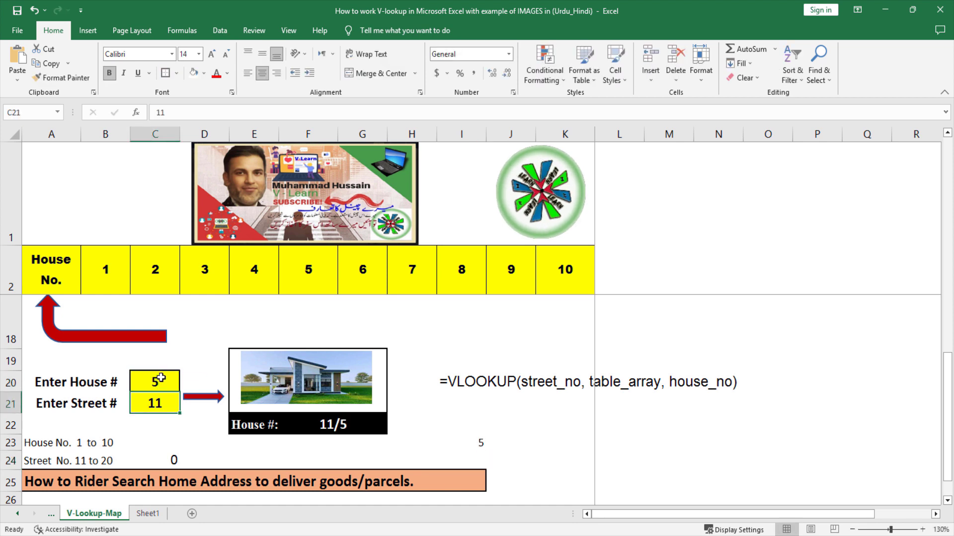
Compare the MATCH formula in I23 with the column index argument of the VLOOKUP in F22
{"action": "left_click", "coordinate": [482, 441]}
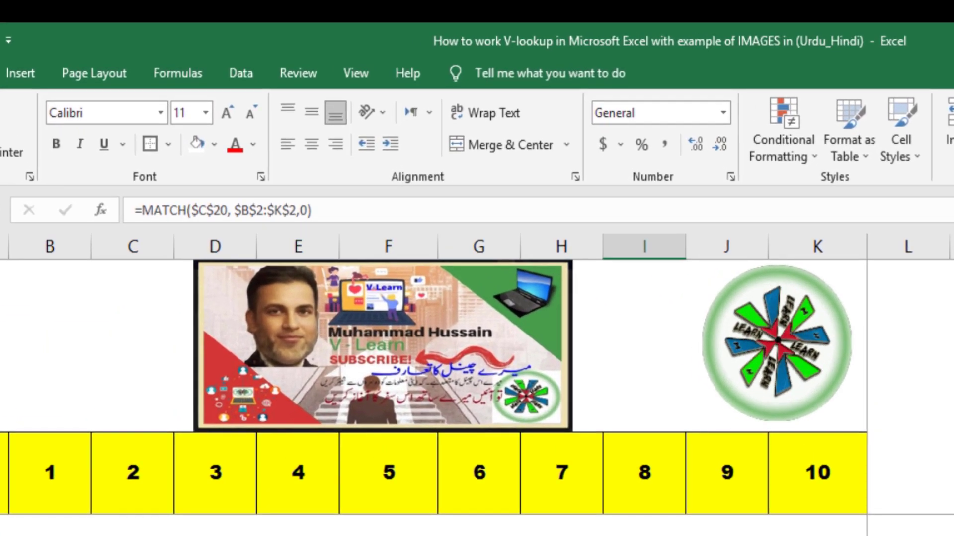
{"action": "left_click", "coordinate": [413, 534]}
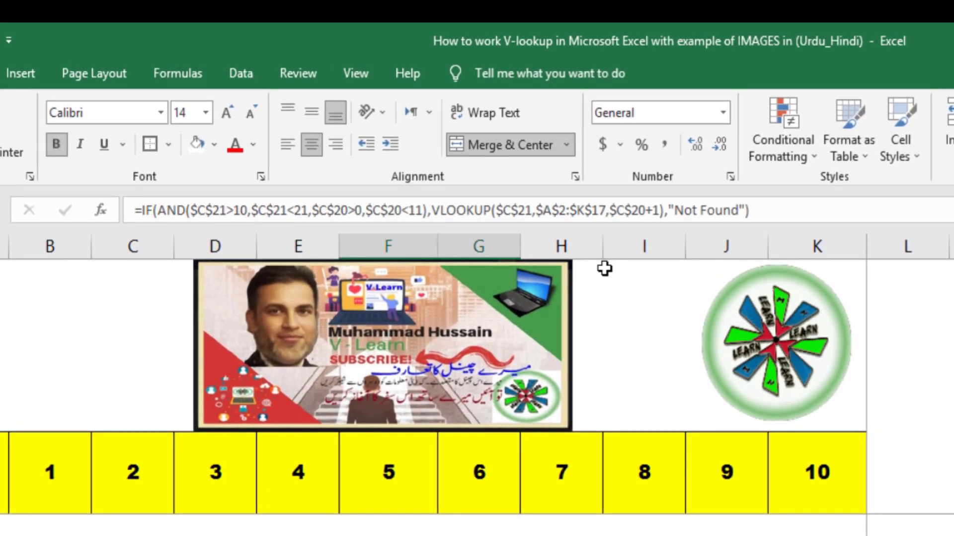
{"action": "left_click", "coordinate": [611, 208]}
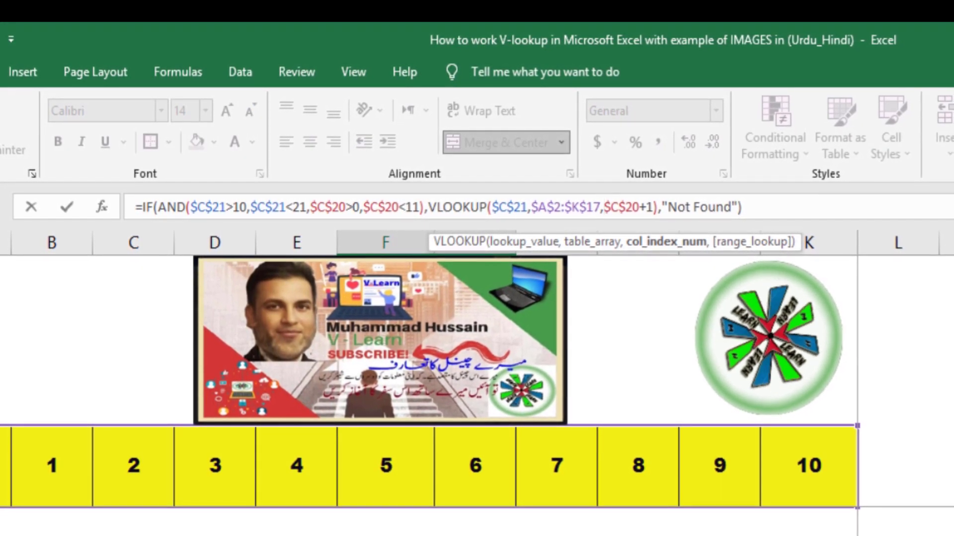
{"action": "left_click", "coordinate": [719, 533]}
{"action": "key", "text": "Escape"}
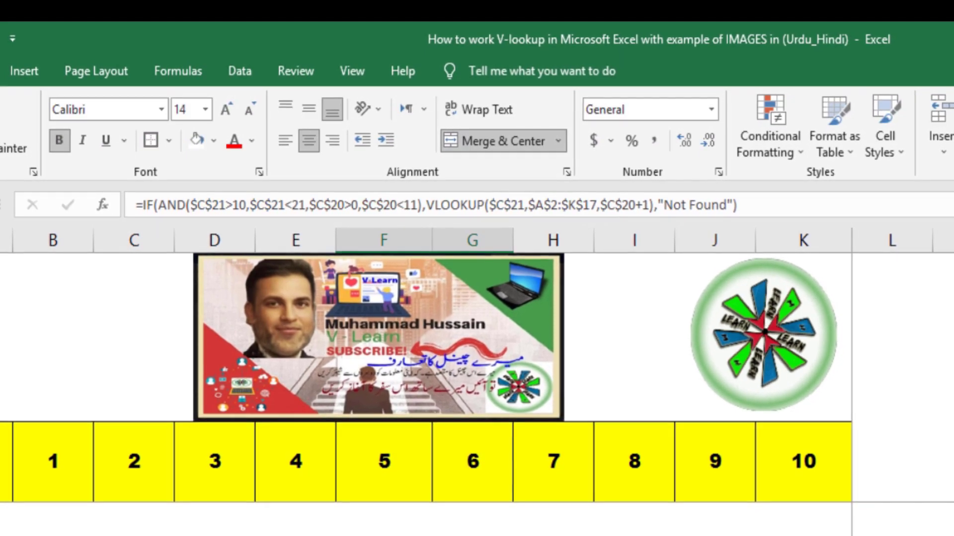
{"action": "left_click", "coordinate": [635, 534]}
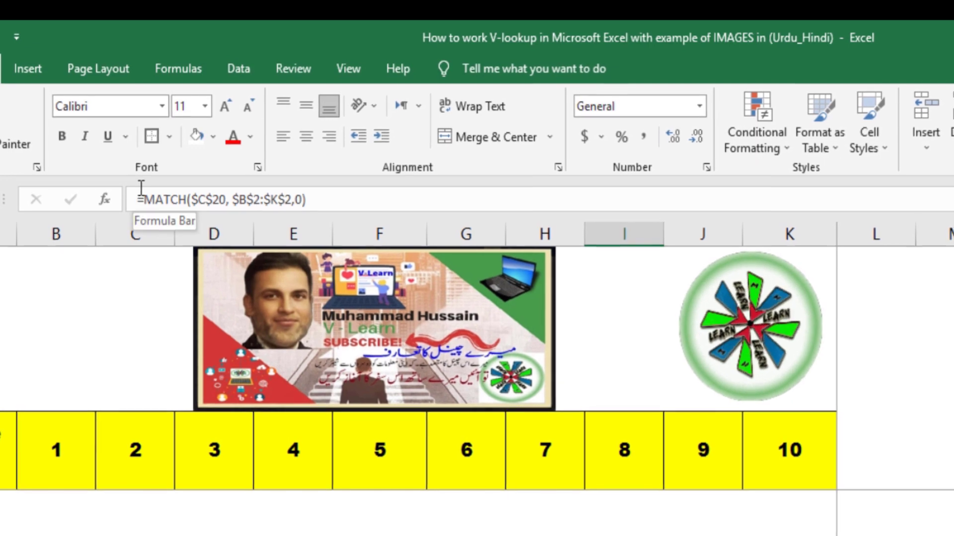
Copy the MATCH expression from the I23 formula without its equals sign and leave the cell unchanged
{"action": "left_click_drag", "start_coordinate": [144, 199], "coordinate": [304, 198]}
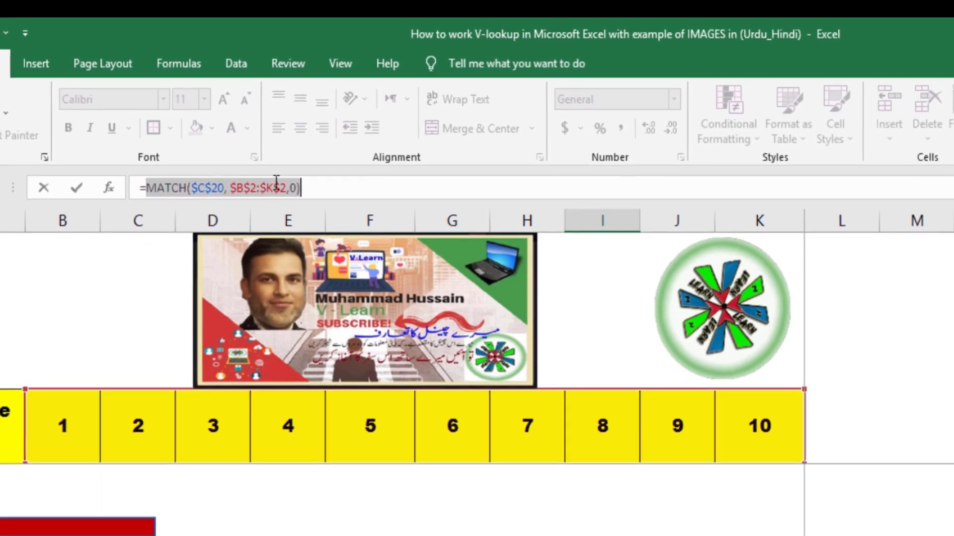
{"action": "right_click", "coordinate": [277, 182]}
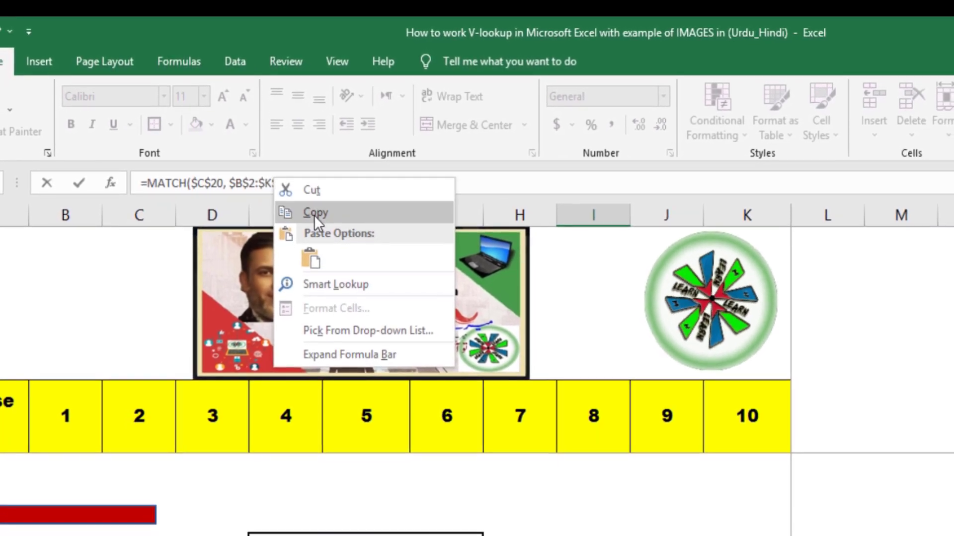
{"action": "left_click", "coordinate": [314, 216]}
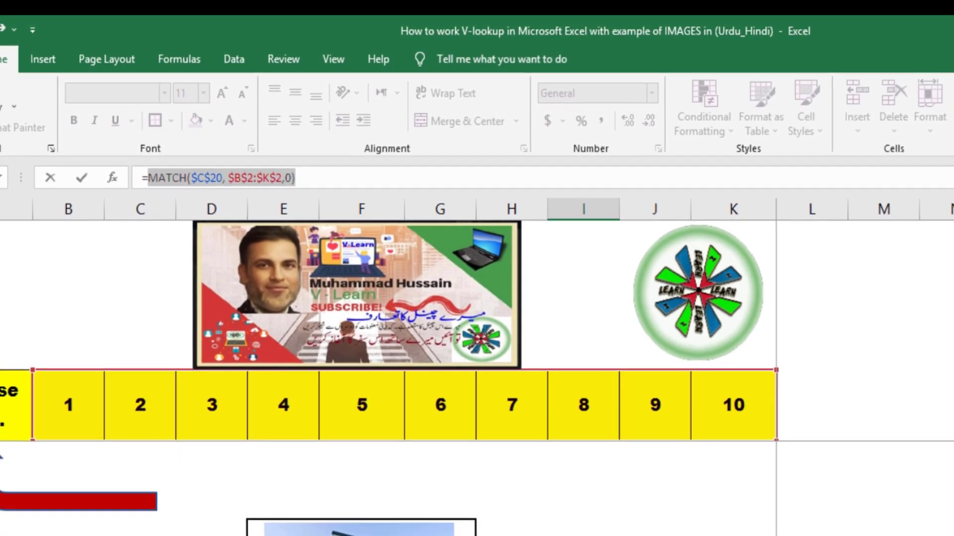
{"action": "key", "text": "Escape"}
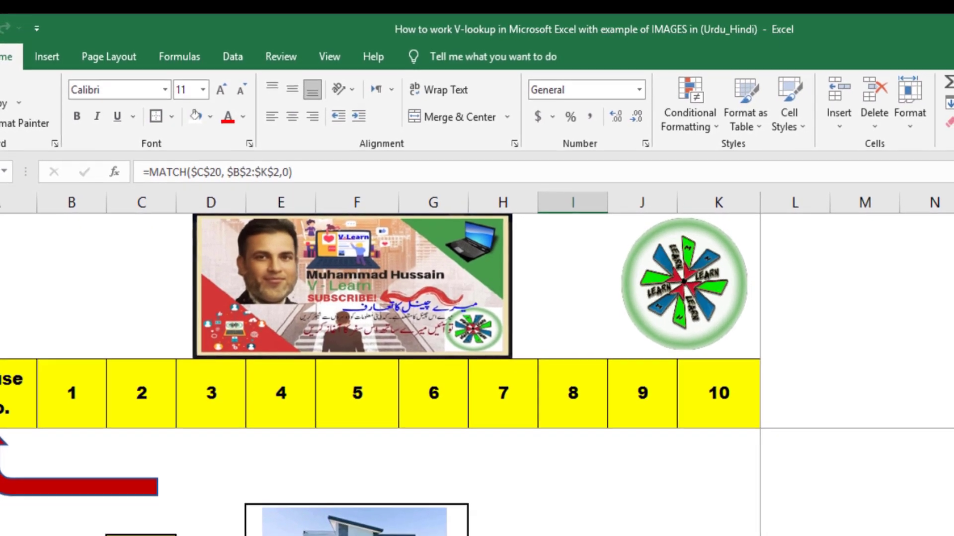
Replace the VLOOKUP column index $C$20+1 in F22 with the copied MATCH($C$20, $B$2:$K$2,0)
{"action": "left_click", "coordinate": [391, 534]}
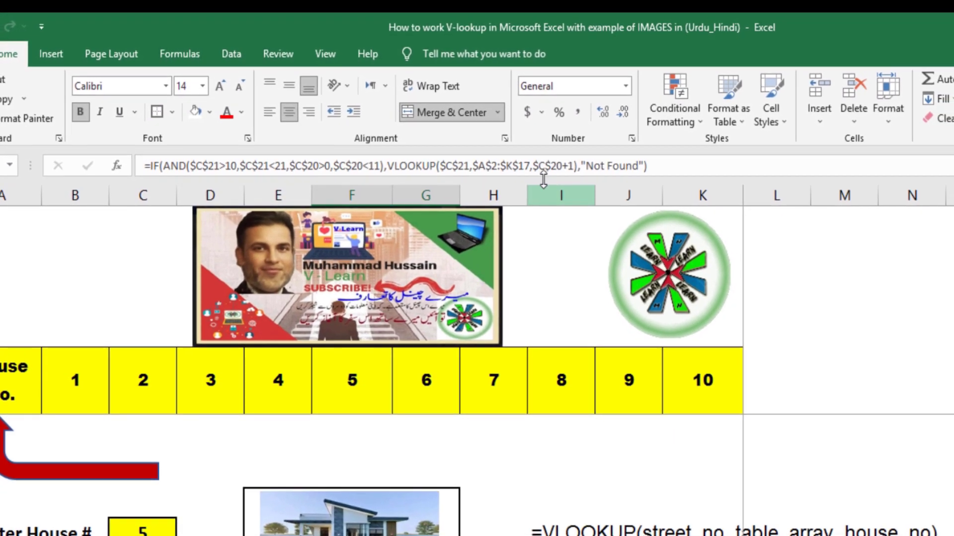
{"action": "double_click", "coordinate": [564, 165]}
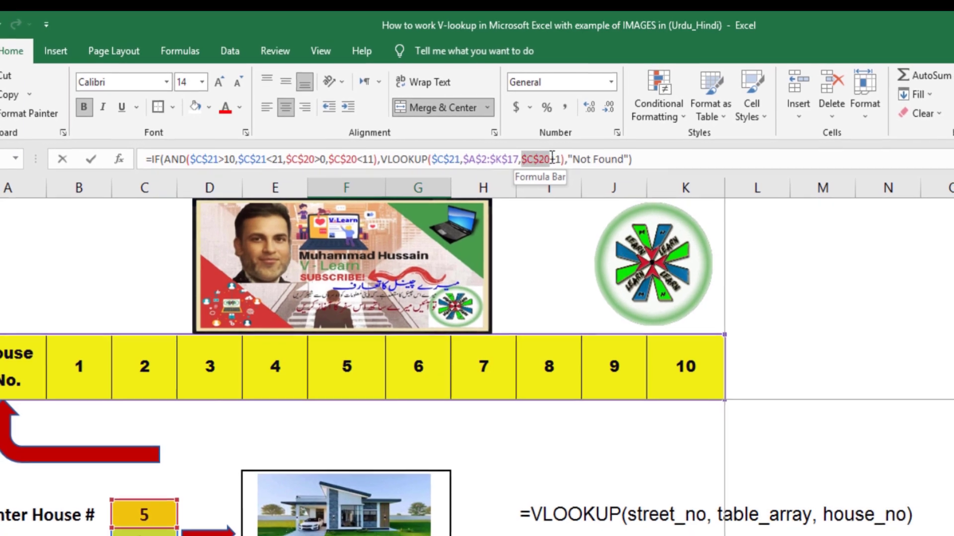
{"action": "left_click_drag", "start_coordinate": [546, 153], "coordinate": [549, 153]}
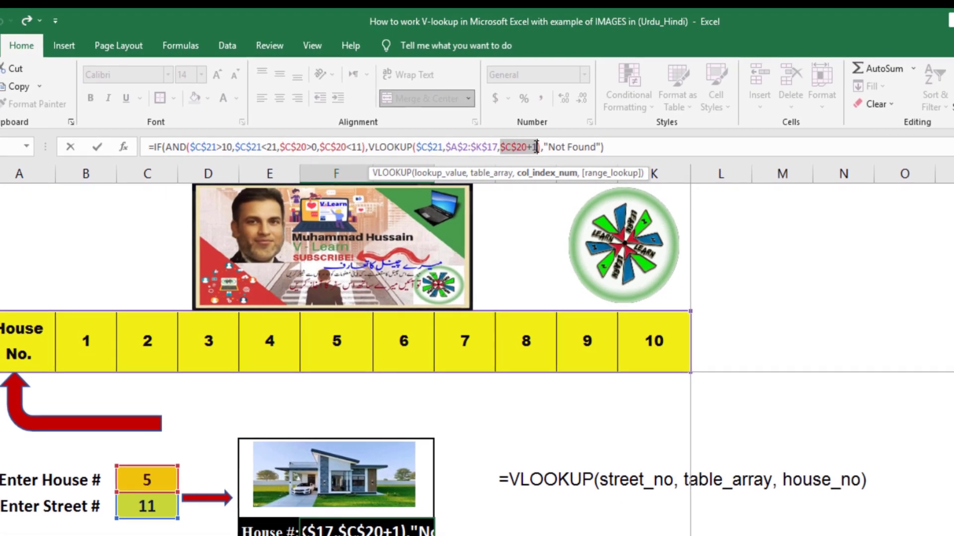
{"action": "key", "text": "ctrl+v"}
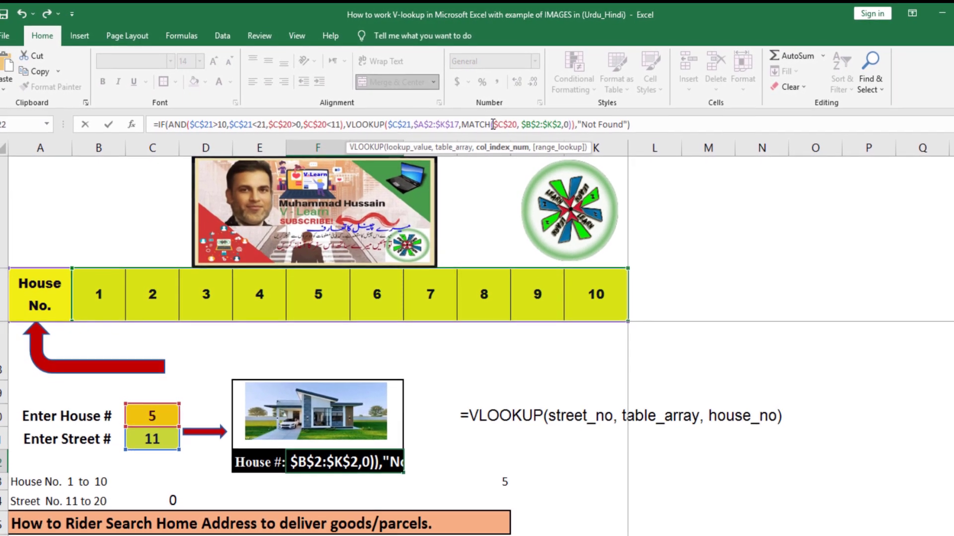
{"action": "key", "text": "Return"}
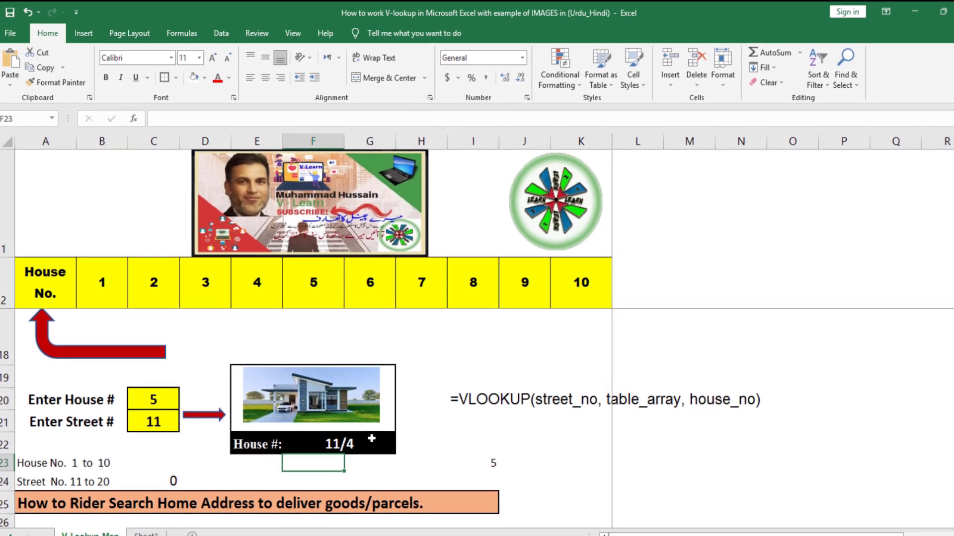
Add +1 after the nested MATCH in the F22 formula to offset its column index
{"action": "left_click", "coordinate": [380, 438]}
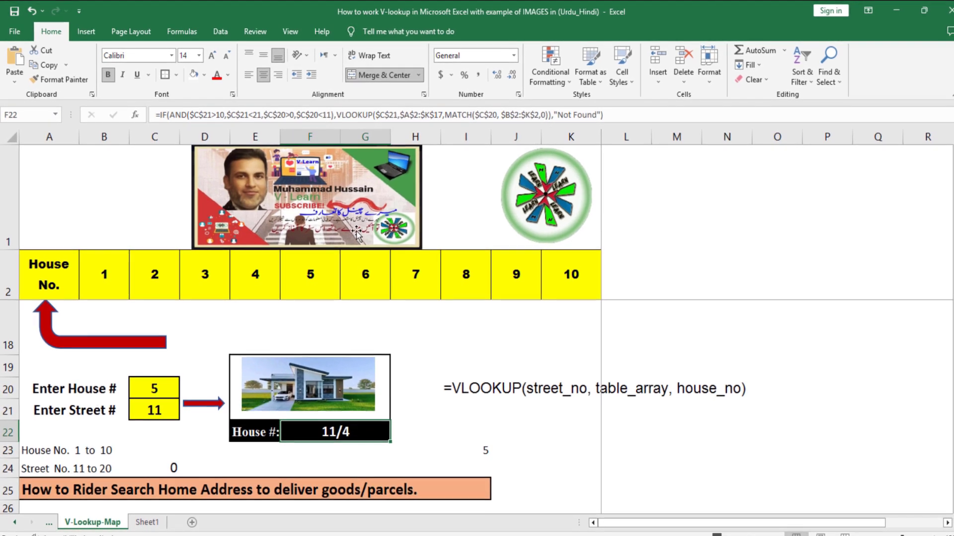
{"action": "left_click", "coordinate": [545, 114]}
{"action": "type", "text": "+1"}
{"action": "key", "text": "Return"}
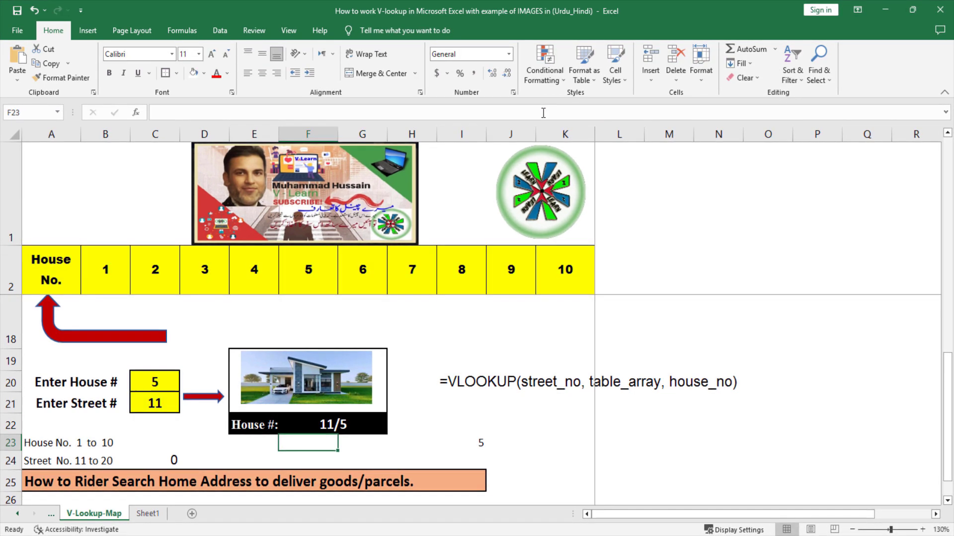
Test the combined formula with house number 1 in C20 and street number 20 in C21, and check the highlighted house
{"action": "left_click", "coordinate": [155, 381]}
{"action": "type", "text": "1"}
{"action": "key", "text": "Return"}
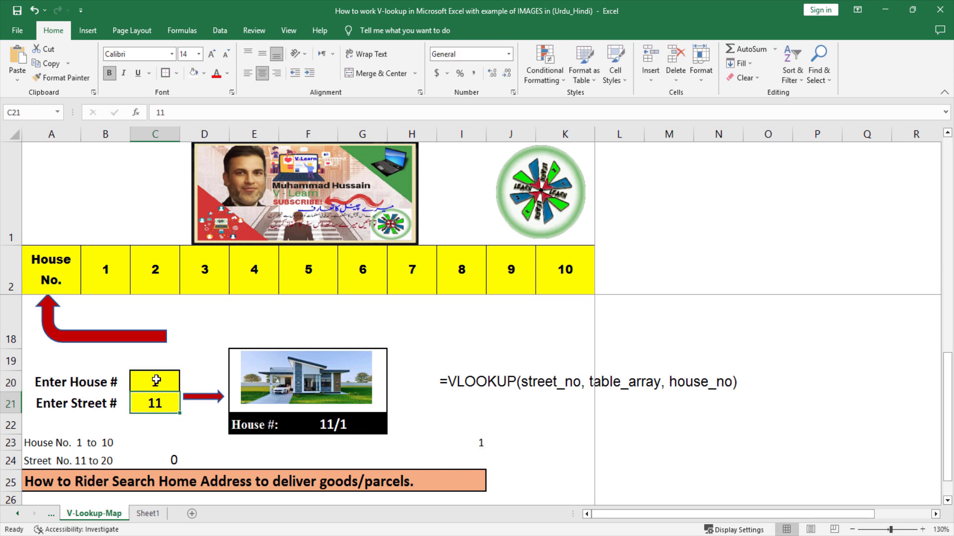
{"action": "left_click", "coordinate": [156, 381]}
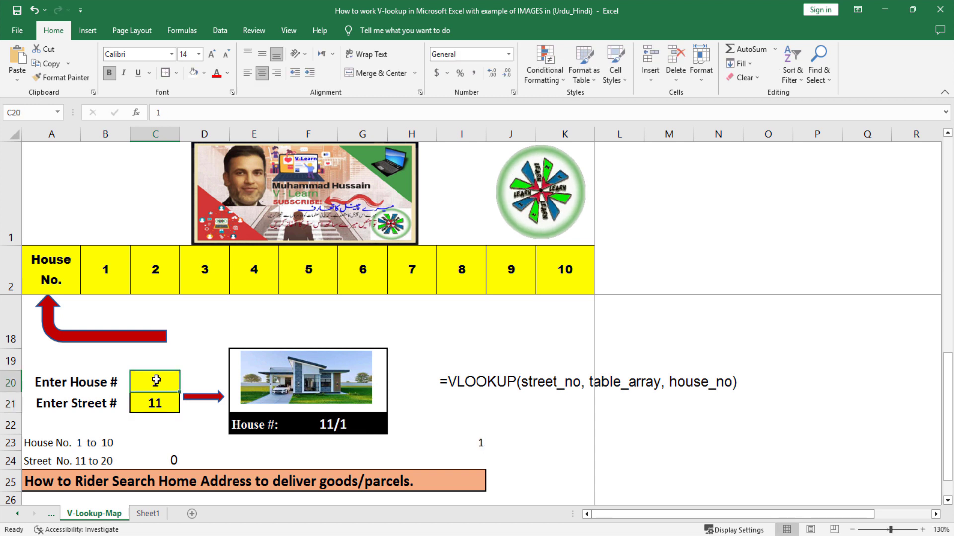
{"action": "left_click", "coordinate": [156, 404]}
{"action": "type", "text": "20"}
{"action": "key", "text": "Return"}
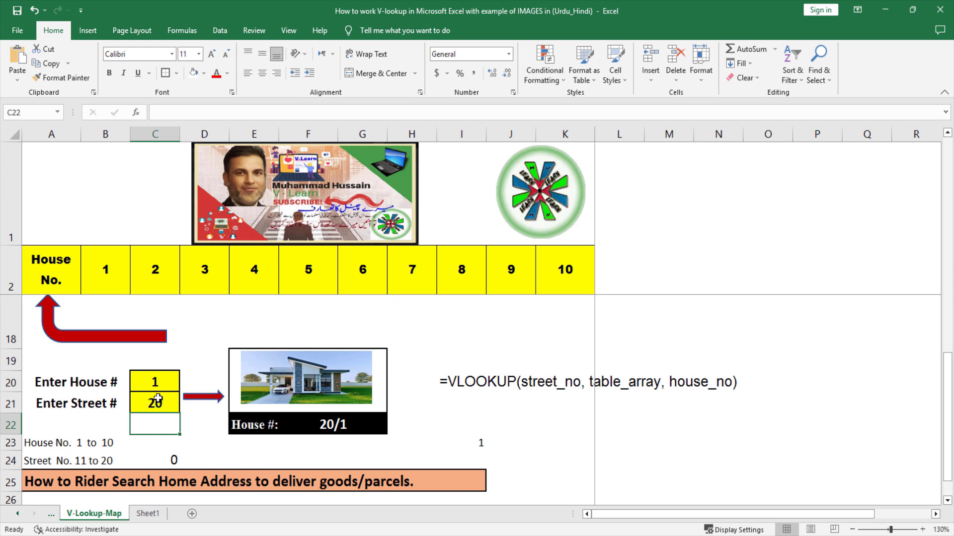
{"action": "scroll", "coordinate": [158, 397], "scroll_direction": "up", "scroll_amount": 1}
{"action": "scroll", "coordinate": [146, 391], "scroll_direction": "down", "scroll_amount": 1}
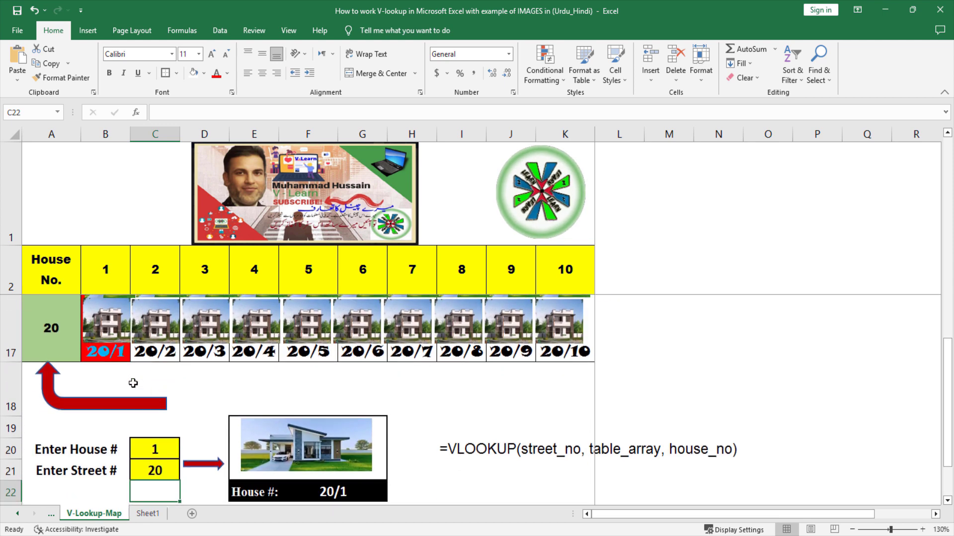
Test house numbers 8 and 3 in C20 for street 20, and review the formula in F22
{"action": "left_click", "coordinate": [137, 446]}
{"action": "type", "text": "8"}
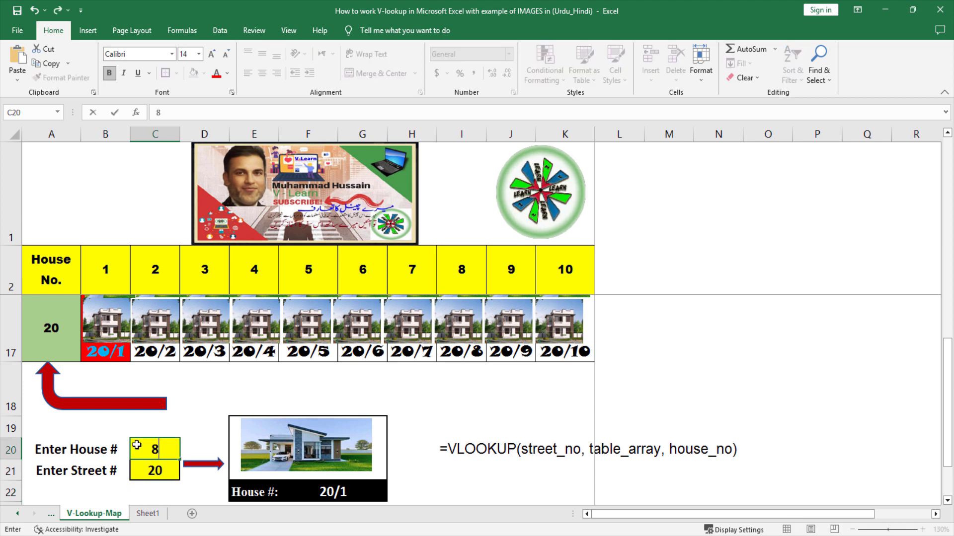
{"action": "key", "text": "Return"}
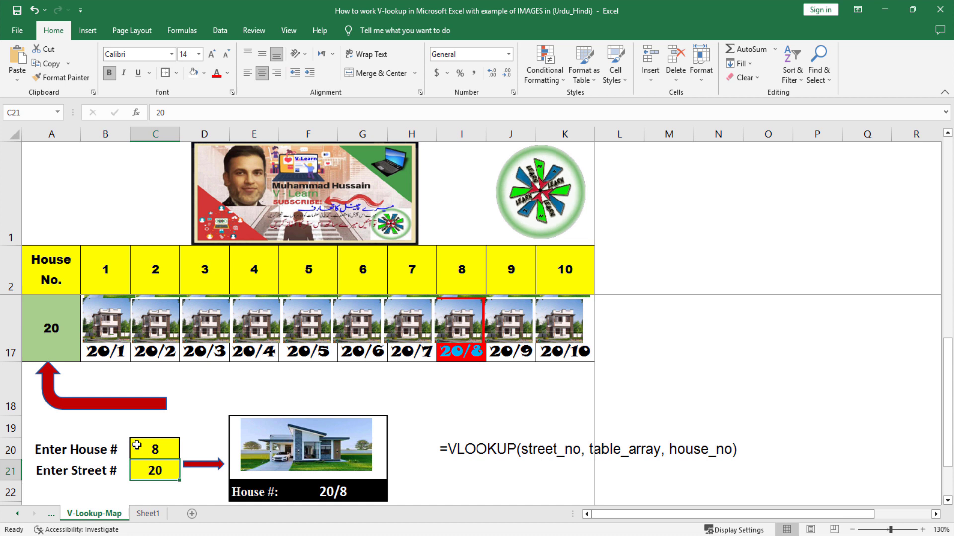
{"action": "double_click", "coordinate": [154, 450]}
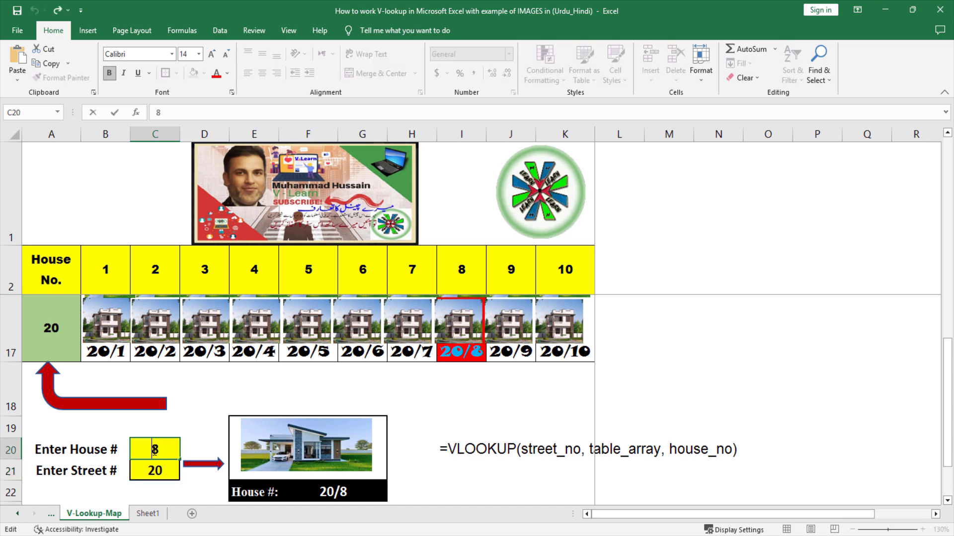
{"action": "key", "text": "Delete"}
{"action": "type", "text": "3"}
{"action": "key", "text": "Return"}
{"action": "left_click", "coordinate": [195, 451]}
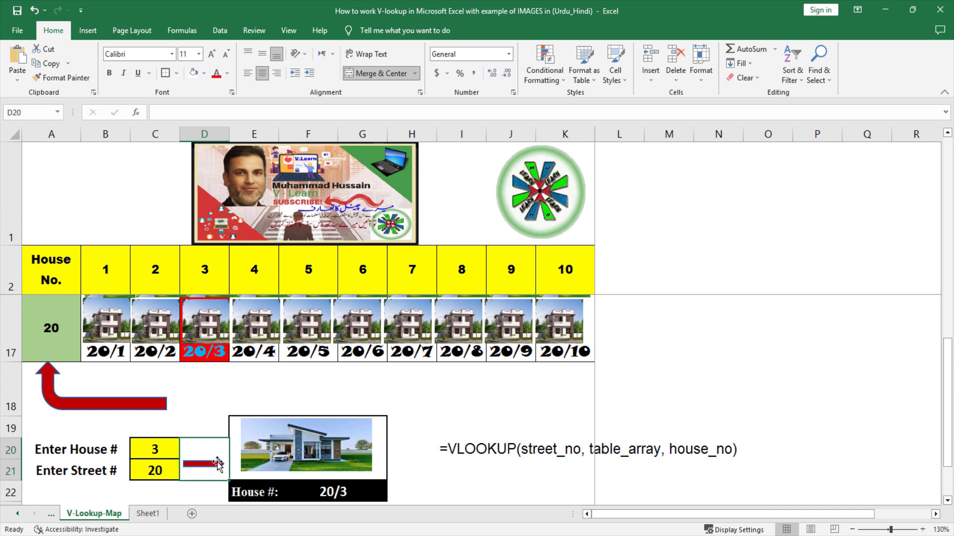
{"action": "left_click", "coordinate": [330, 495]}
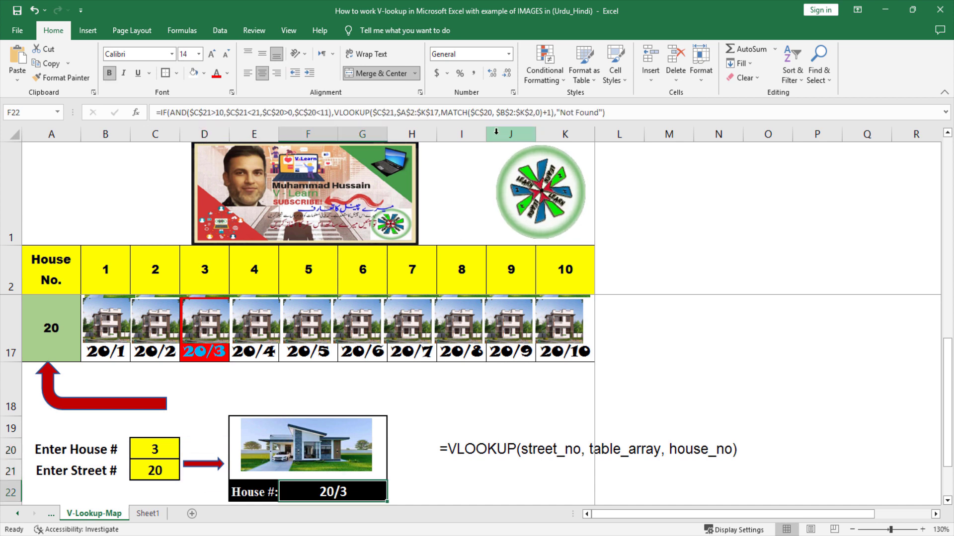
Convert the MATCH formula in I23 to displayed text by prefixing it with an apostrophe
{"action": "left_click", "coordinate": [449, 491]}
{"action": "scroll", "coordinate": [448, 491], "scroll_direction": "down", "scroll_amount": 1}
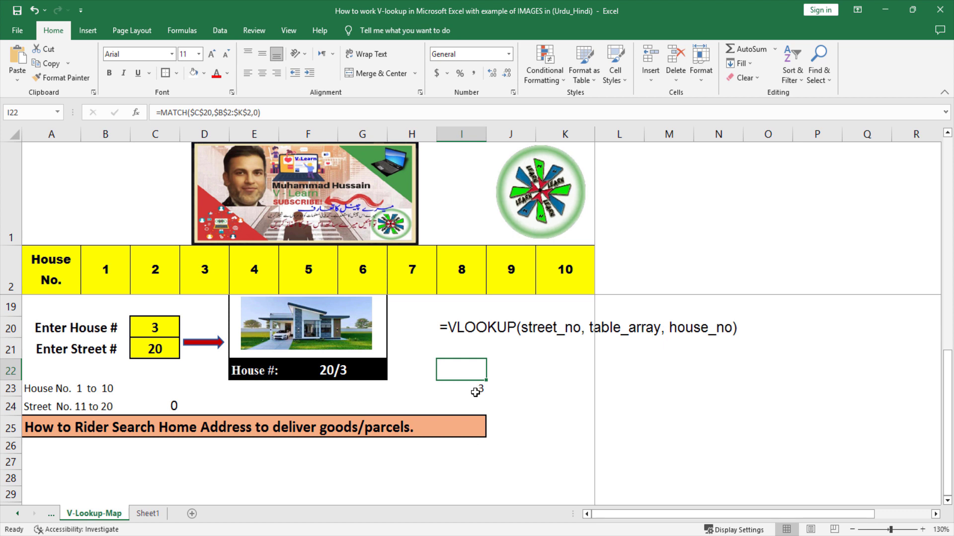
{"action": "scroll", "coordinate": [476, 392], "scroll_direction": "up", "scroll_amount": 1}
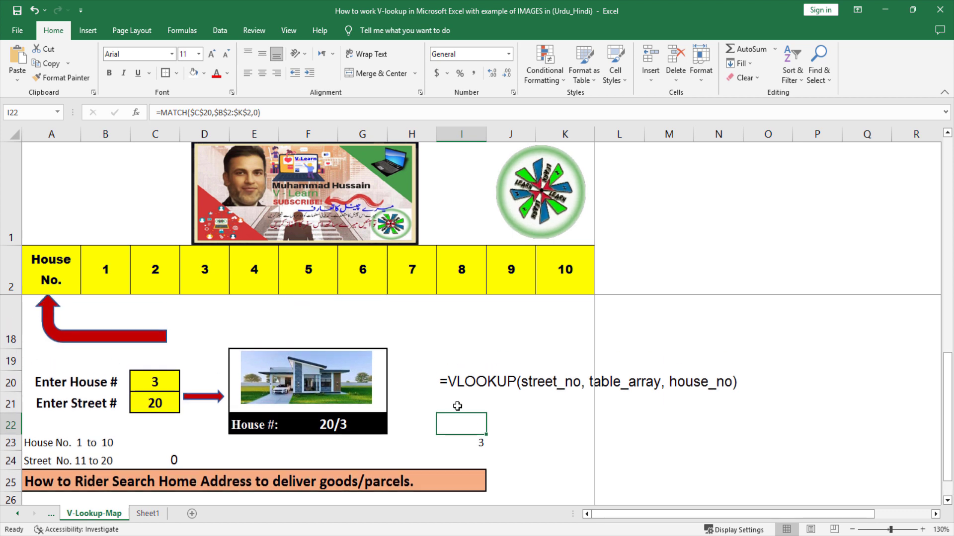
{"action": "left_click", "coordinate": [474, 447]}
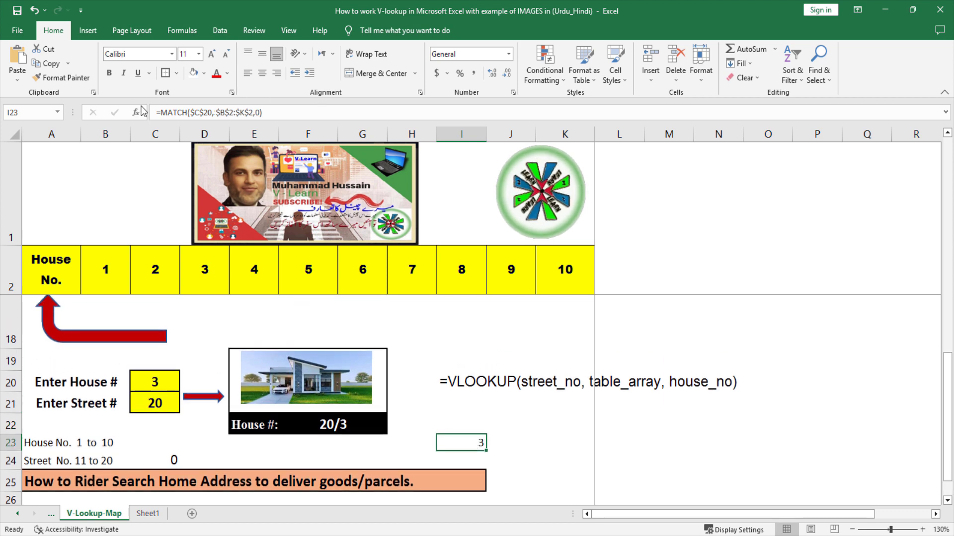
{"action": "left_click", "coordinate": [157, 114]}
{"action": "type", "text": "'"}
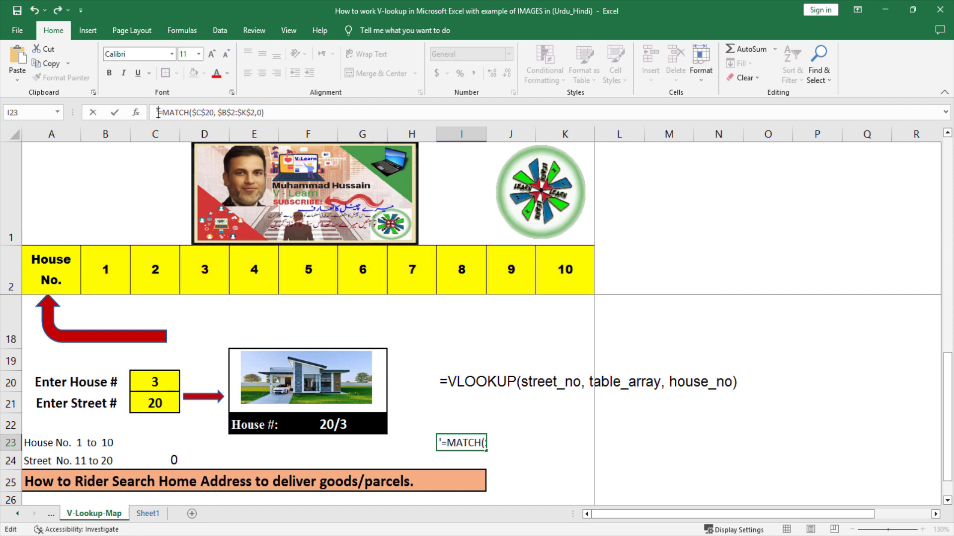
{"action": "key", "text": "Return"}
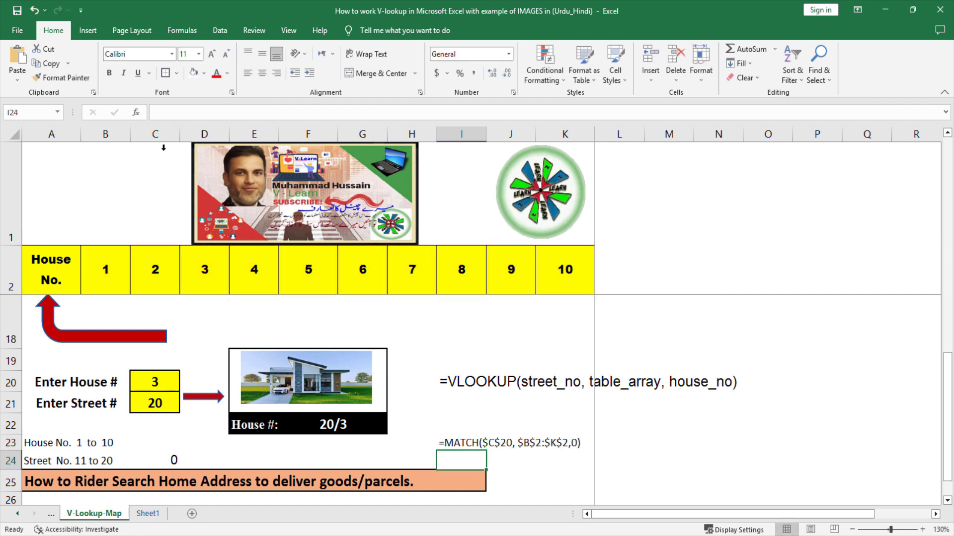
Set the font size of the MATCH formula text in I23 to 14
{"action": "left_click", "coordinate": [449, 445]}
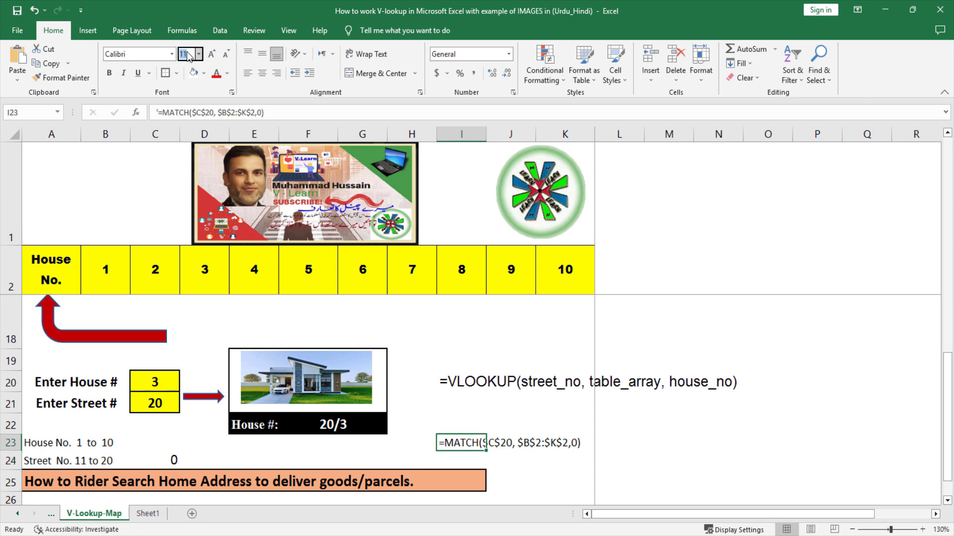
{"action": "key", "text": "Return"}
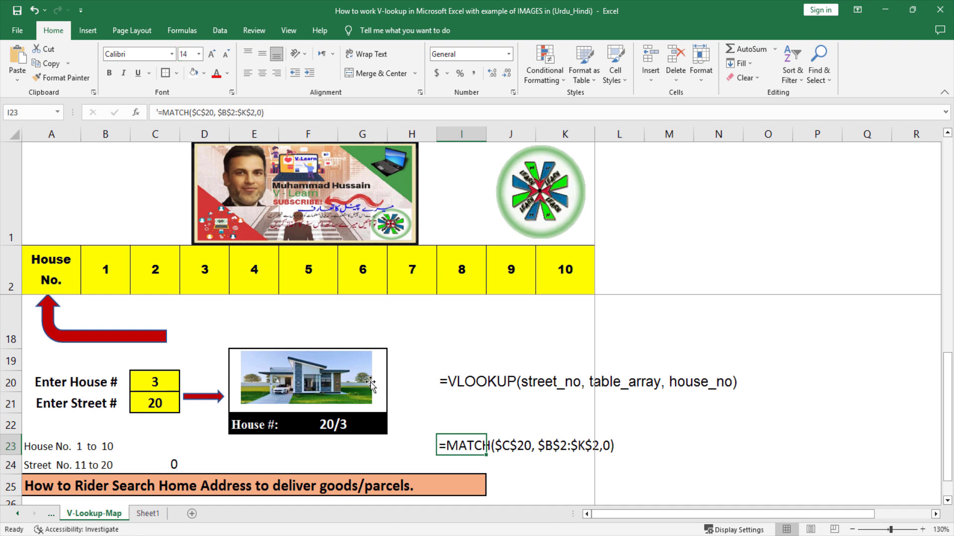
{"action": "left_click", "coordinate": [423, 402]}
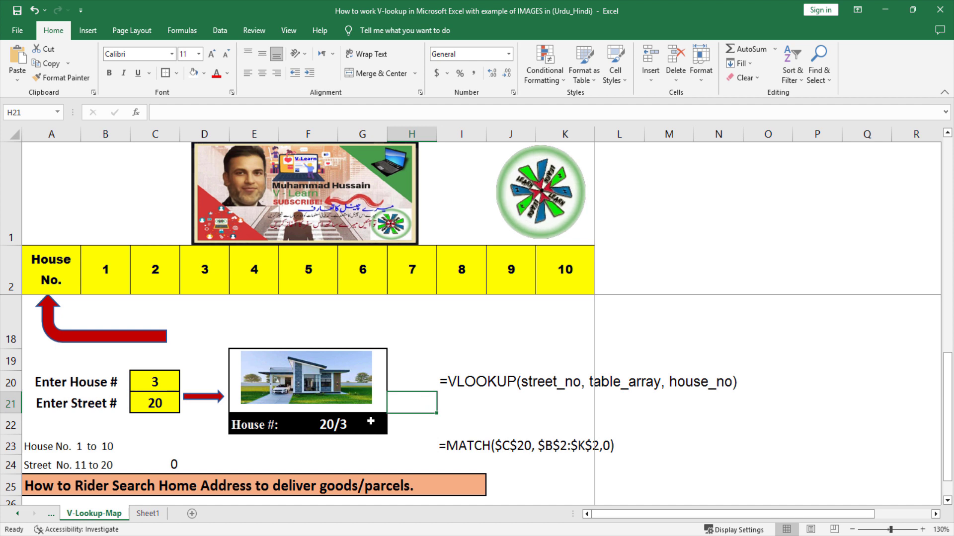
Test the lookup with house number 5 in C20 and street number 12 in C21, and check the highlighted house in the map
{"action": "left_click", "coordinate": [166, 380]}
{"action": "type", "text": "5"}
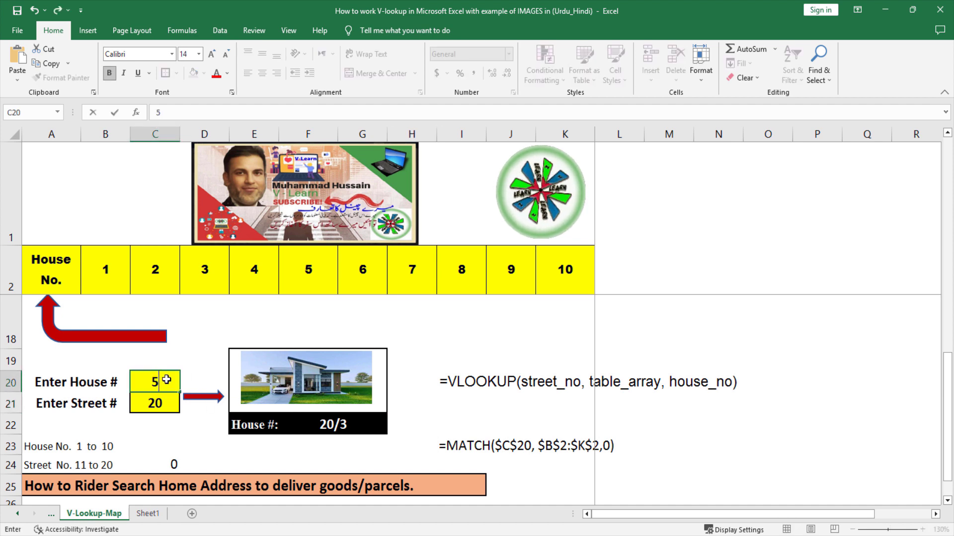
{"action": "key", "text": "Return"}
{"action": "type", "text": "1"}
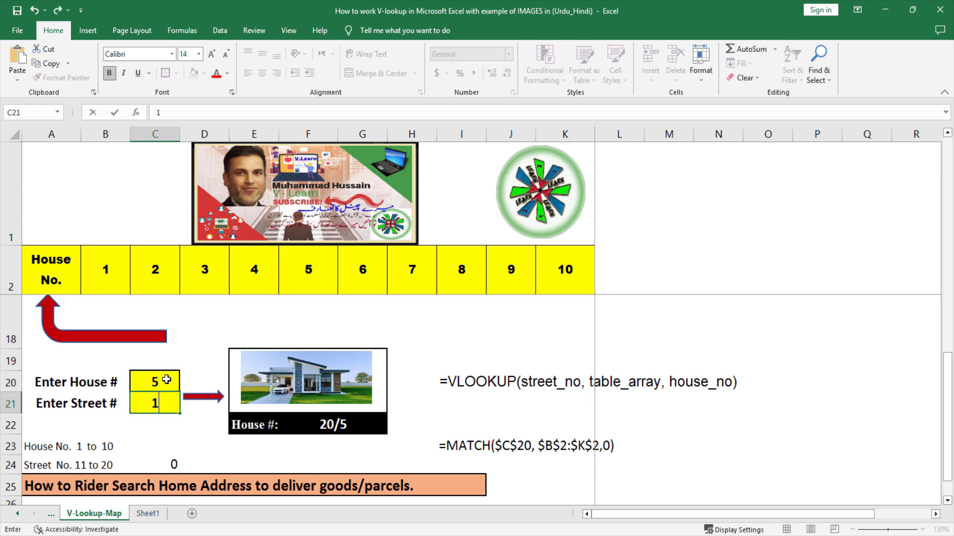
{"action": "type", "text": "2"}
{"action": "key", "text": "Return"}
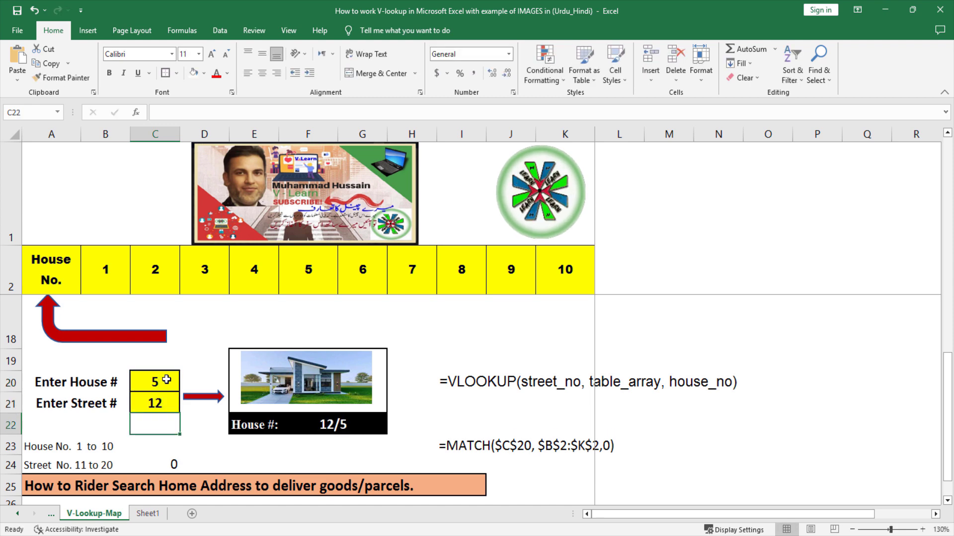
{"action": "scroll", "coordinate": [166, 379], "scroll_direction": "up", "scroll_amount": 4}
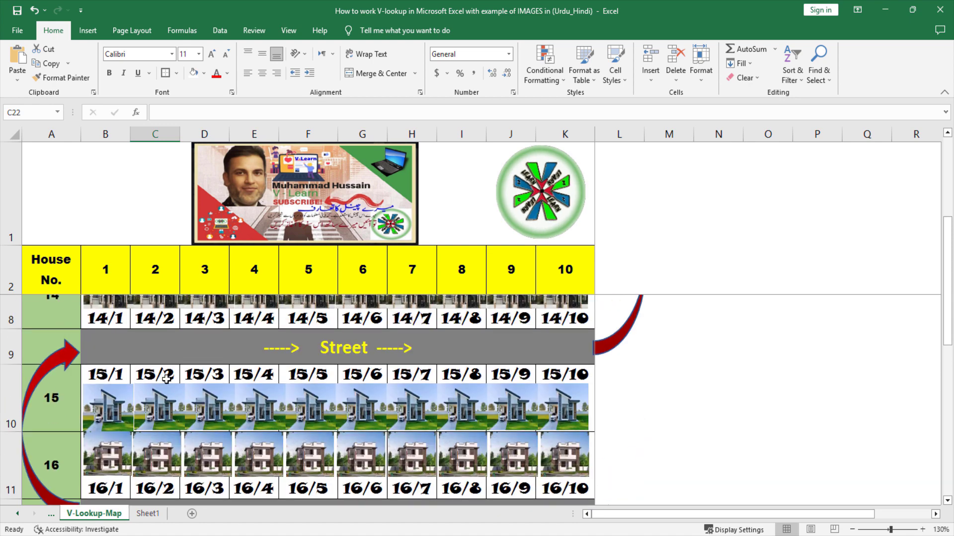
{"action": "scroll", "coordinate": [166, 380], "scroll_direction": "up", "scroll_amount": 2}
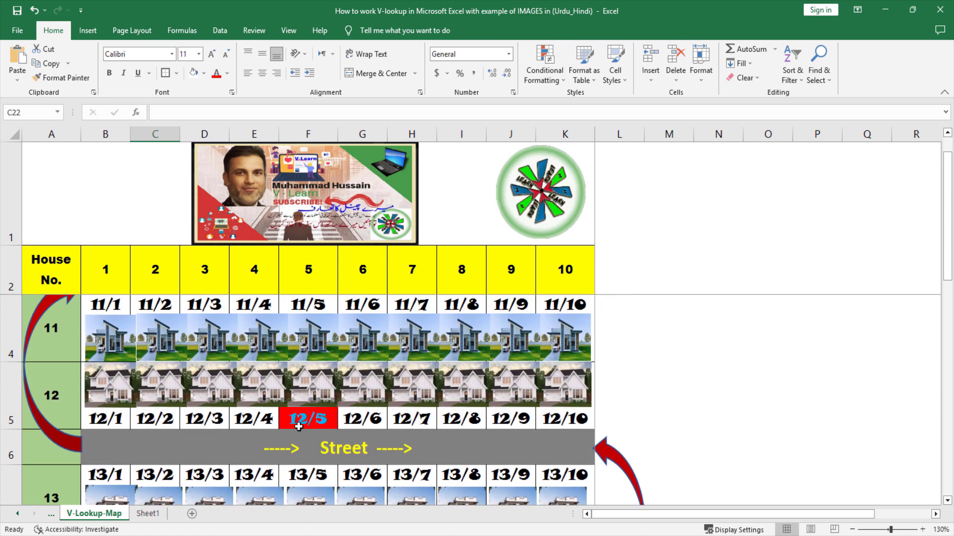
{"action": "scroll", "coordinate": [299, 426], "scroll_direction": "down", "scroll_amount": 5}
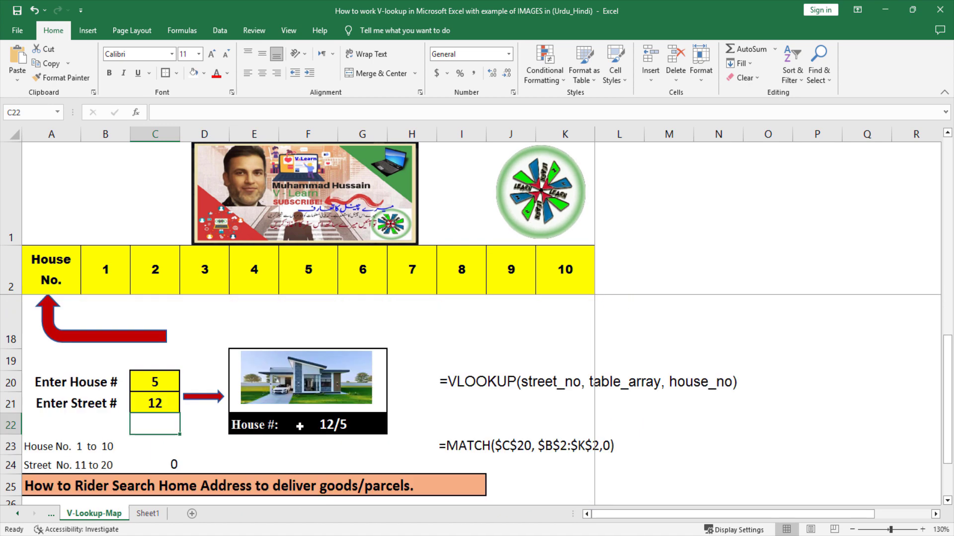
{"action": "scroll", "coordinate": [300, 426], "scroll_direction": "down", "scroll_amount": 1}
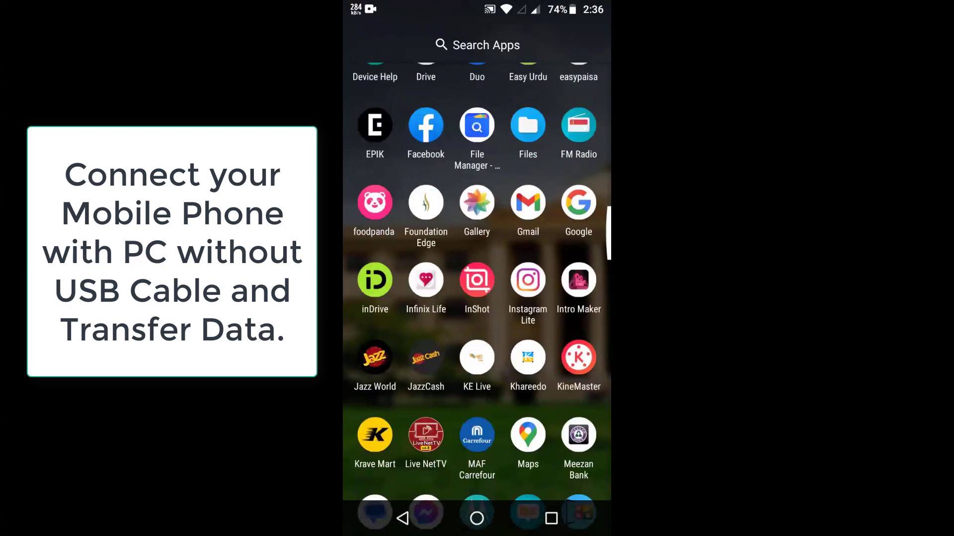
Search Google Play on the phone for "ftp wifi server" and install the WiFi FTP Server app by Medha Apps
{"action": "scroll", "coordinate": [476, 279], "scroll_direction": "down", "scroll_amount": 10}
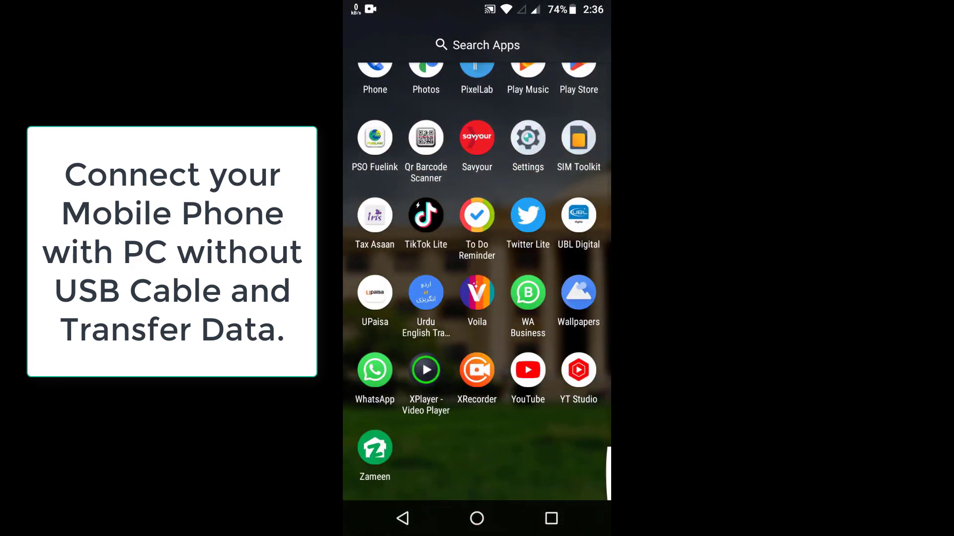
{"action": "scroll", "coordinate": [477, 278], "scroll_direction": "up", "scroll_amount": 2}
{"action": "left_click", "coordinate": [578, 145]}
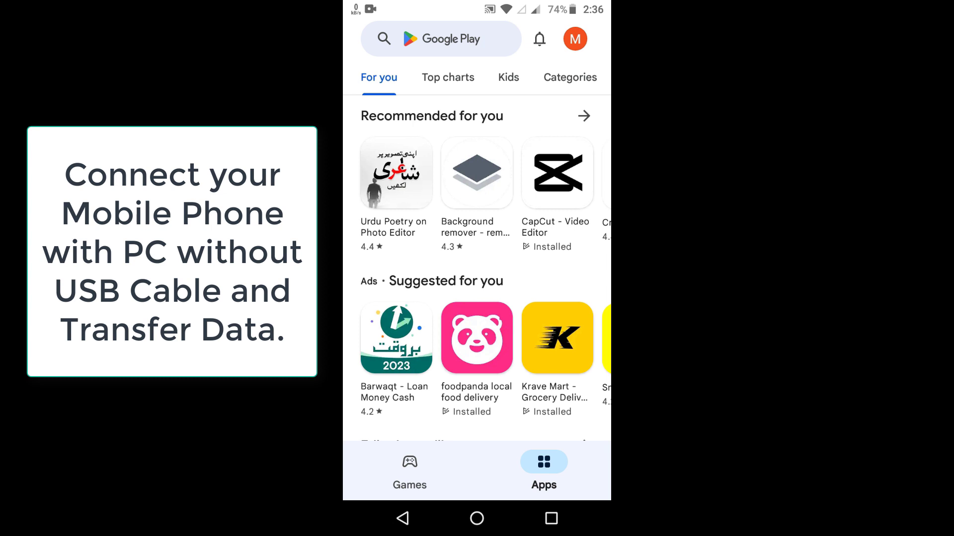
{"action": "left_click", "coordinate": [441, 39]}
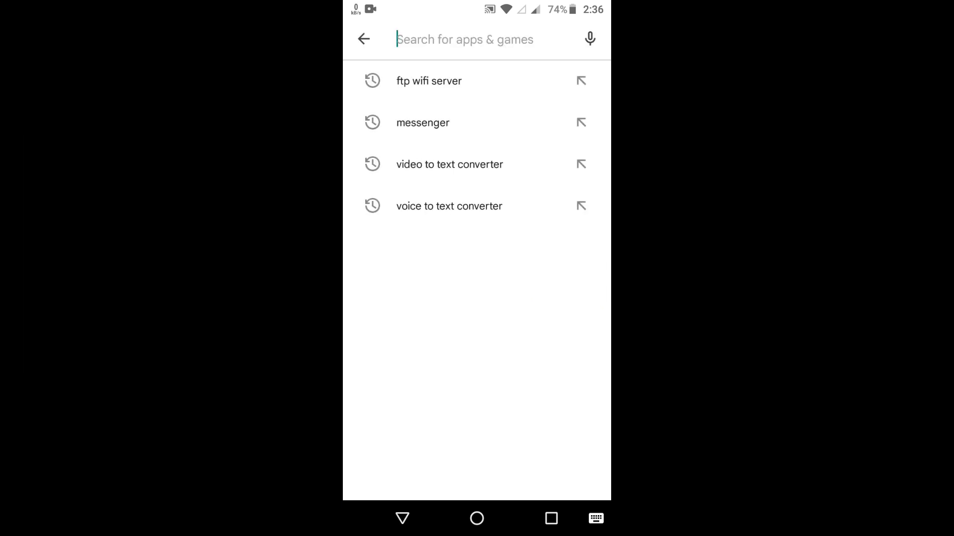
{"action": "type", "text": "ftp"}
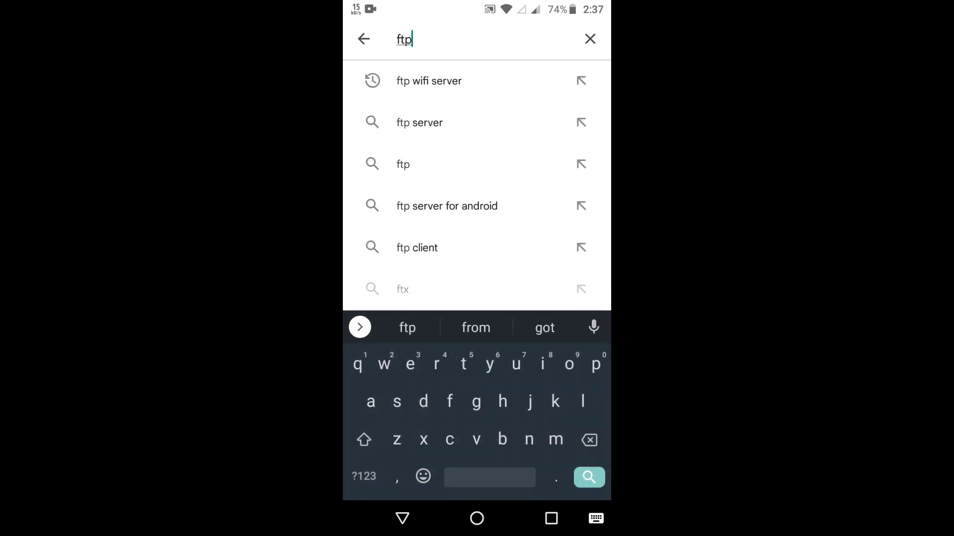
{"action": "left_click", "coordinate": [428, 80]}
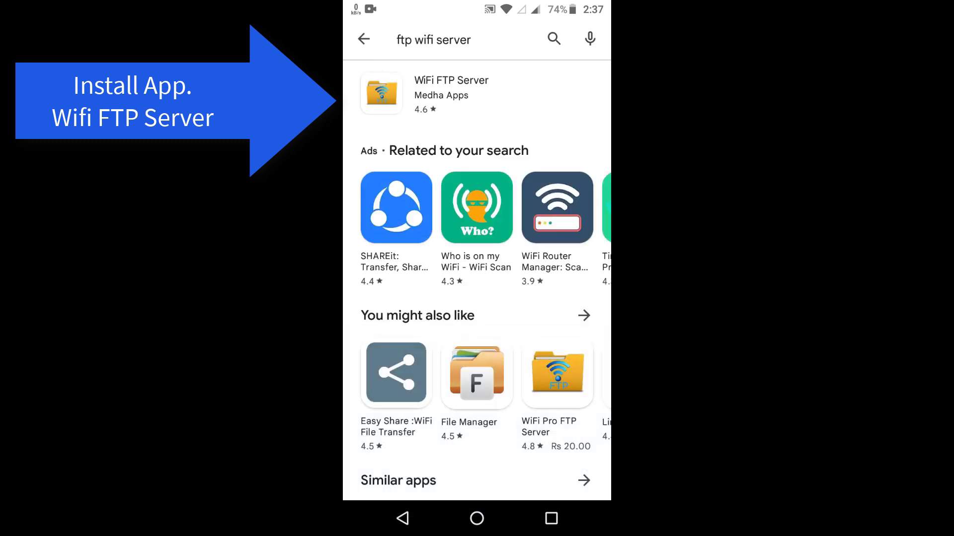
{"action": "left_click", "coordinate": [451, 94]}
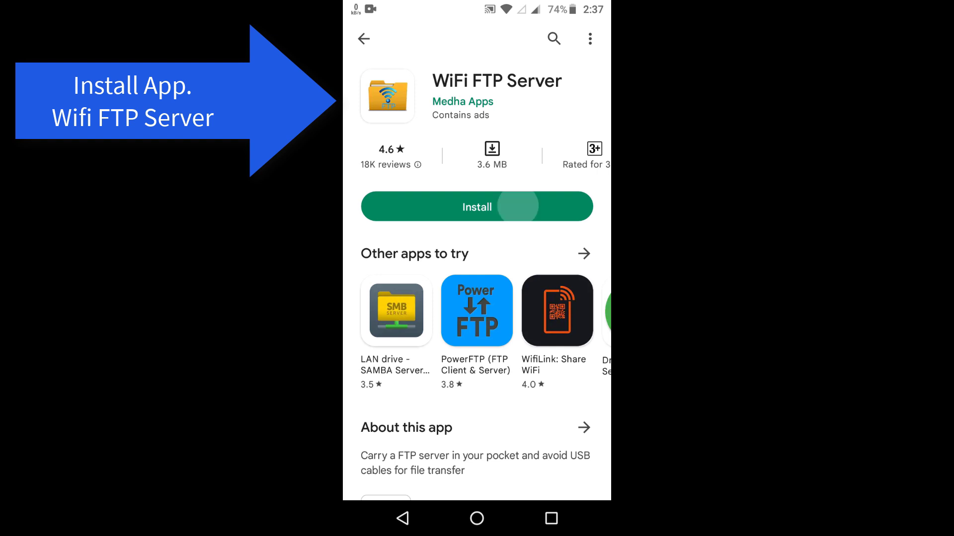
{"action": "left_click", "coordinate": [476, 206]}
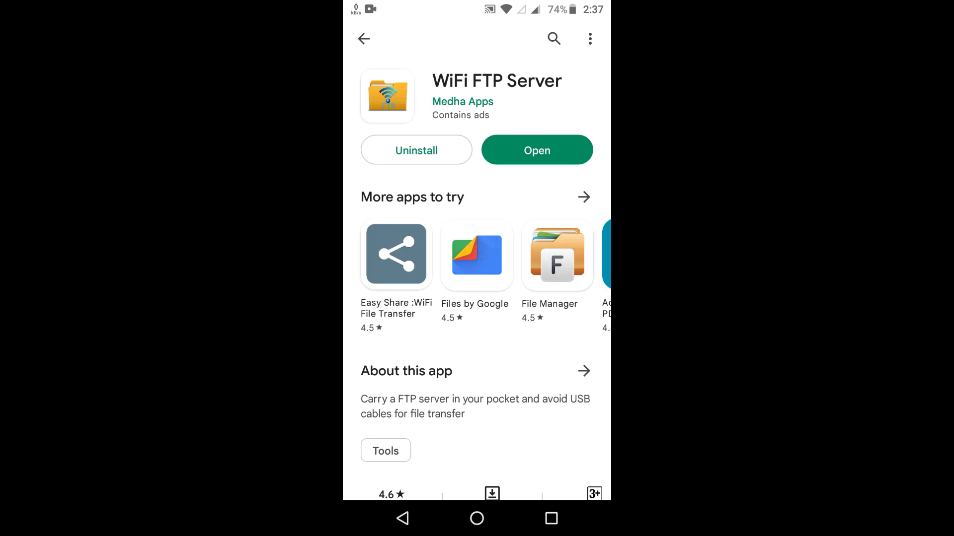
Open WiFi FTP Server on the phone, start the server, and allow access to photos, media and files
{"action": "left_click", "coordinate": [537, 150]}
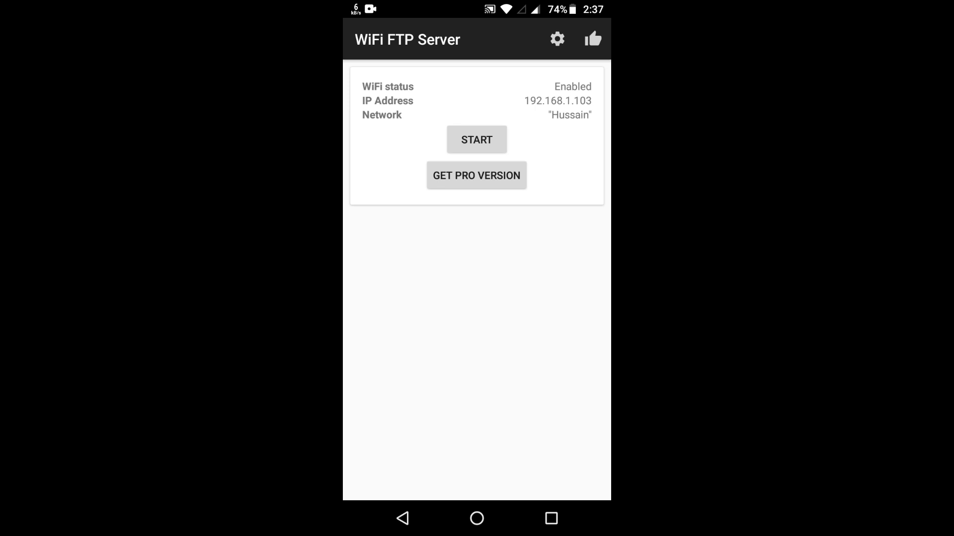
{"action": "left_click", "coordinate": [476, 140]}
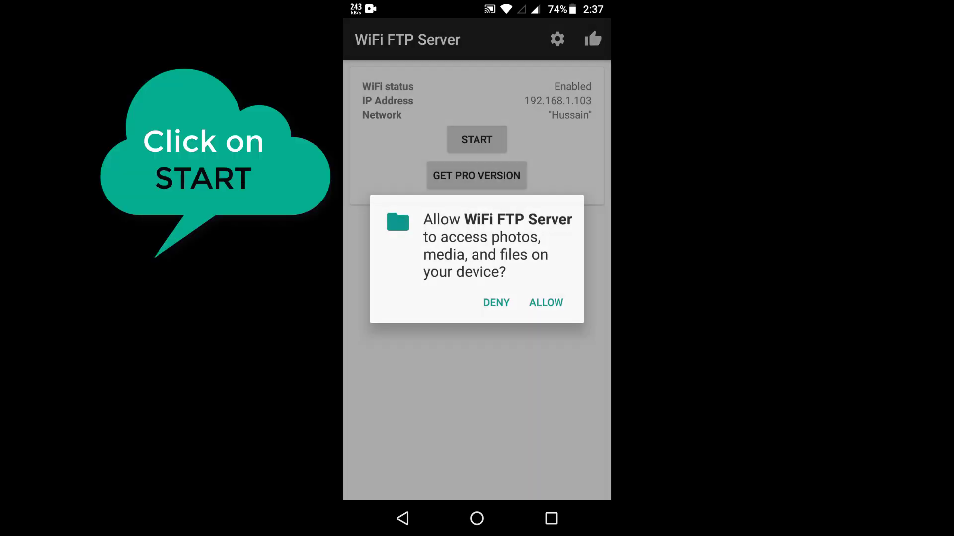
{"action": "left_click", "coordinate": [546, 303]}
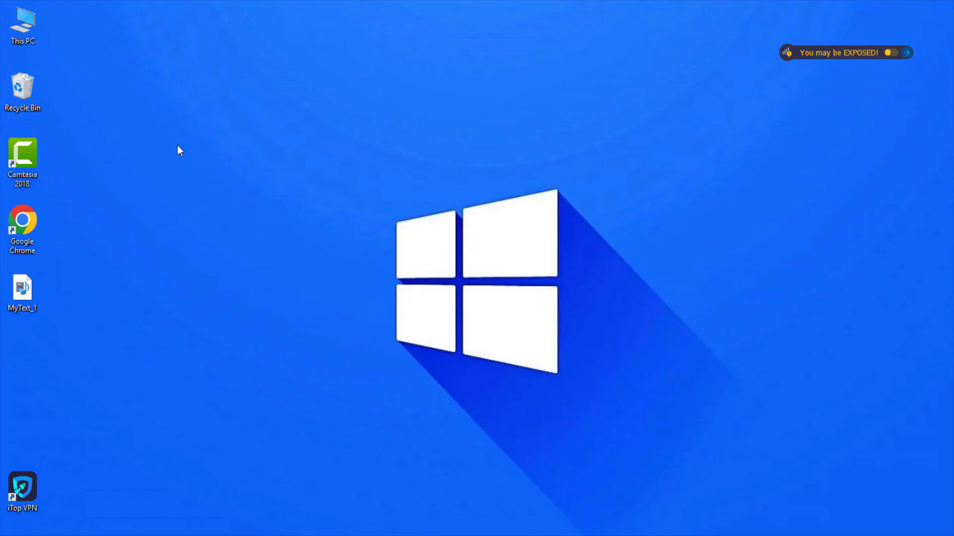
Switch to This PC in File Explorer and start adding a network location, choosing a custom network location
{"action": "double_click", "coordinate": [25, 27]}
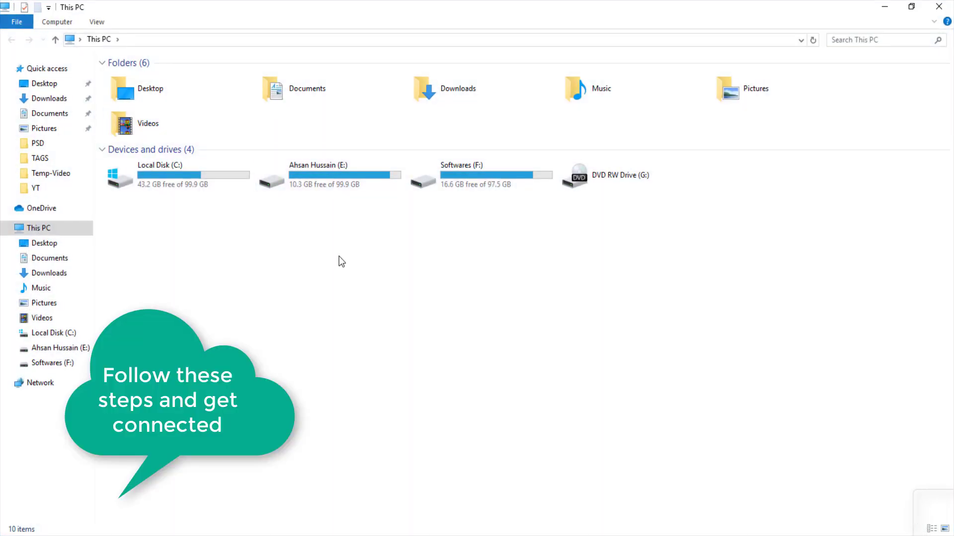
{"action": "right_click", "coordinate": [339, 256]}
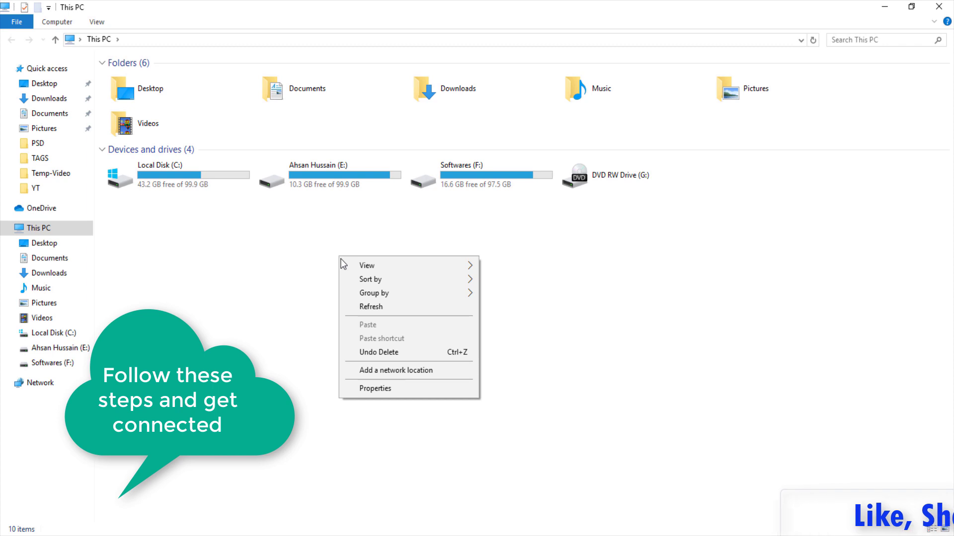
{"action": "left_click", "coordinate": [392, 370]}
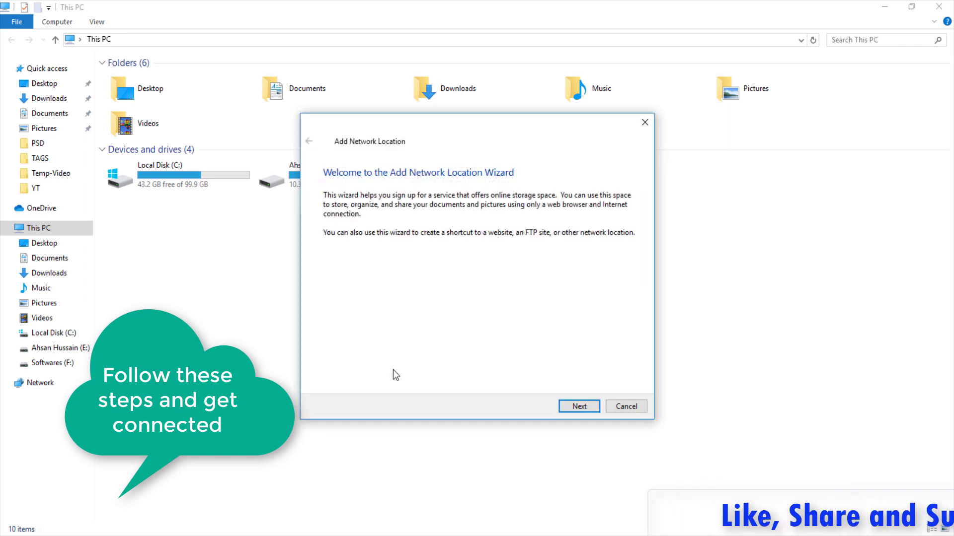
{"action": "left_click", "coordinate": [583, 407]}
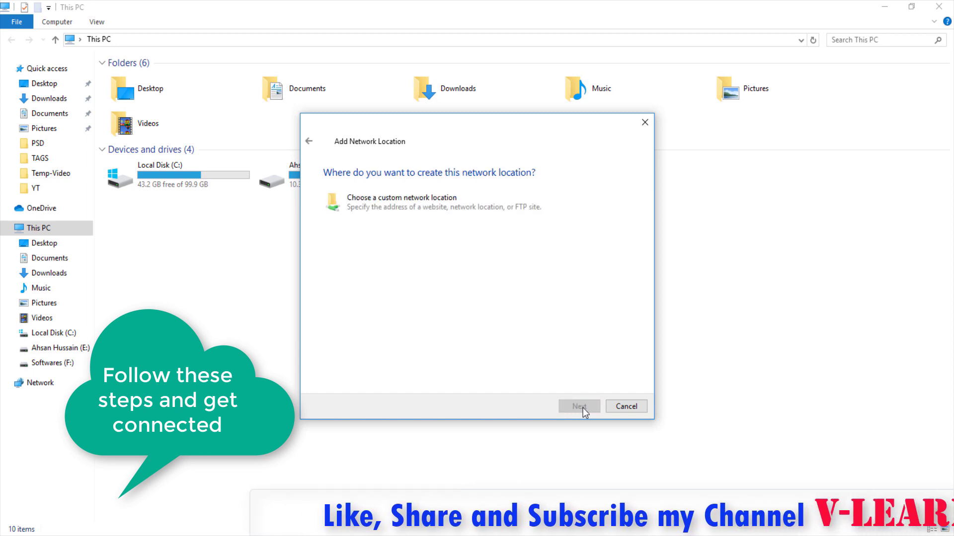
{"action": "left_click", "coordinate": [458, 206]}
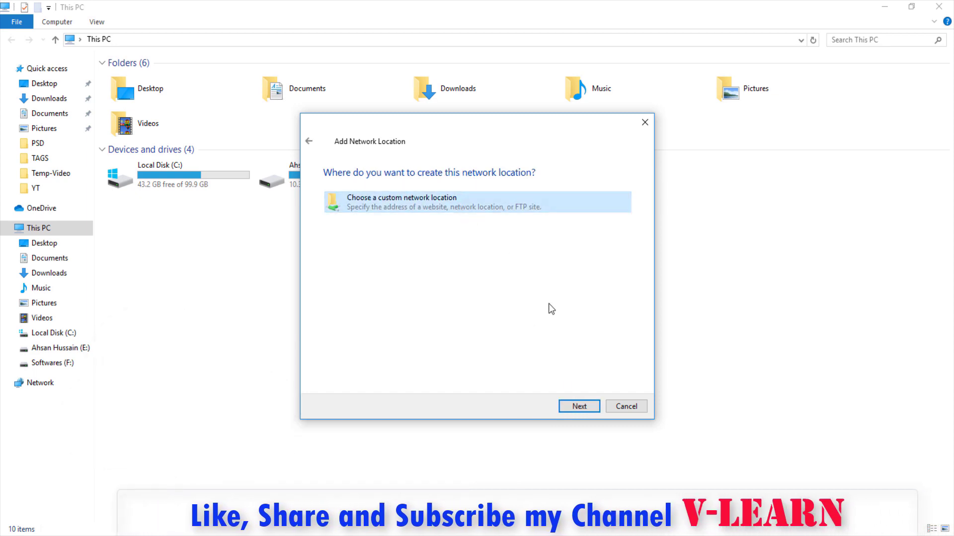
{"action": "left_click", "coordinate": [578, 407]}
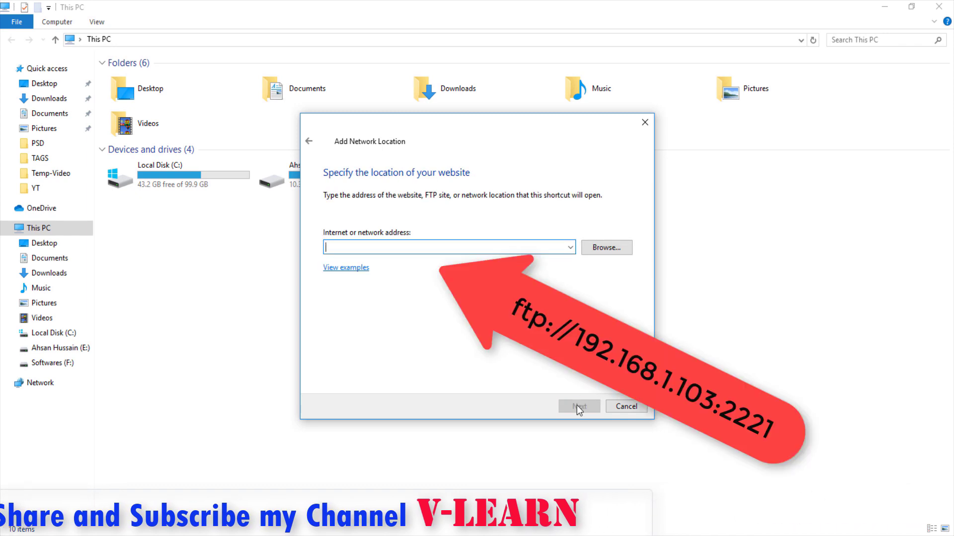
Enter ftp://192.168.1.103:2221 as the internet or network address of the new location
{"action": "type", "text": "ftp"}
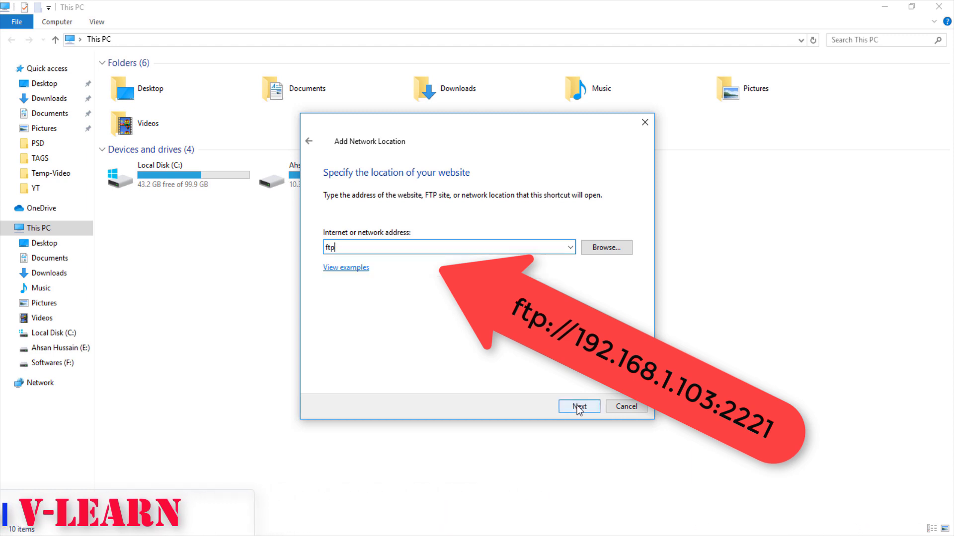
{"action": "type", "text": ":/"}
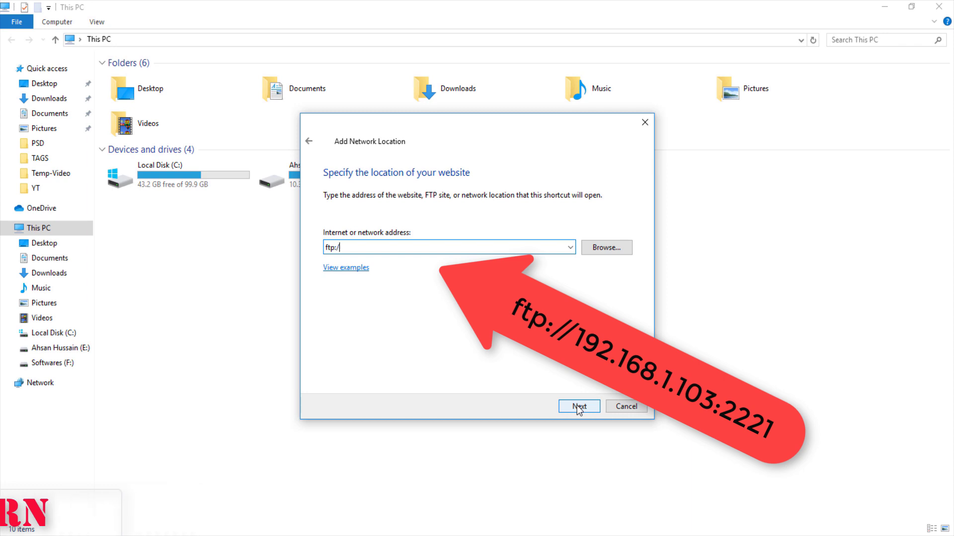
{"action": "type", "text": "/192."}
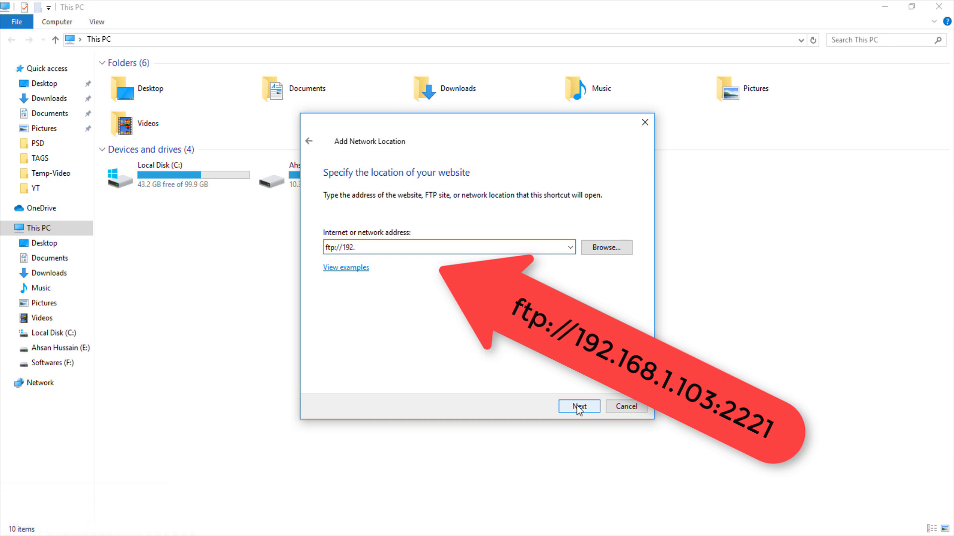
{"action": "type", "text": "168.1.103:2221"}
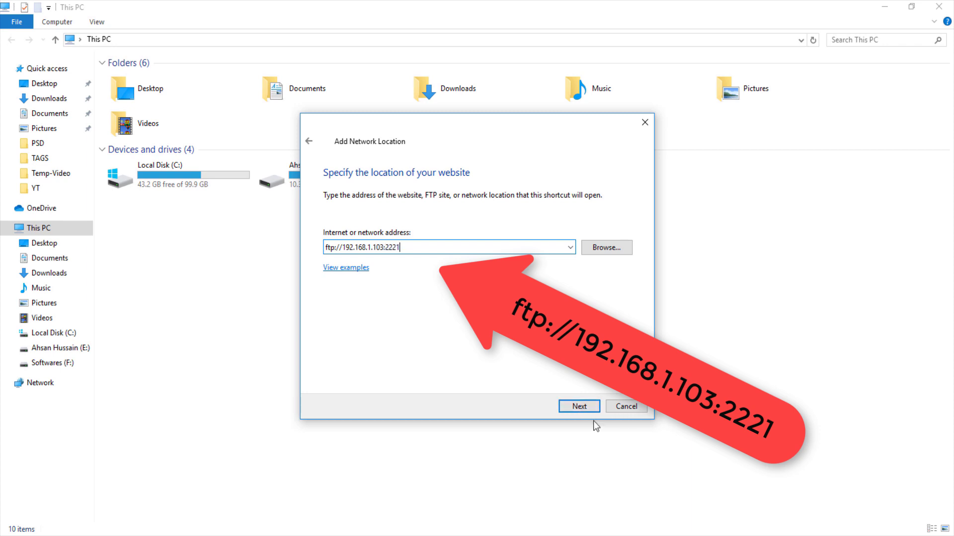
{"action": "left_click", "coordinate": [588, 406]}
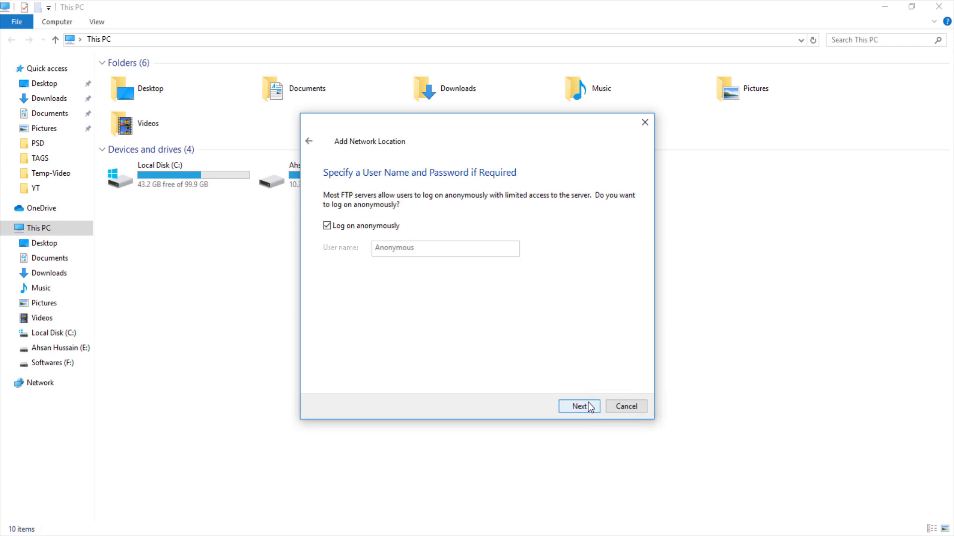
Keep anonymous log-on and the name 192.168.1.103, and finish adding the network location so that it opens
{"action": "left_click", "coordinate": [589, 406]}
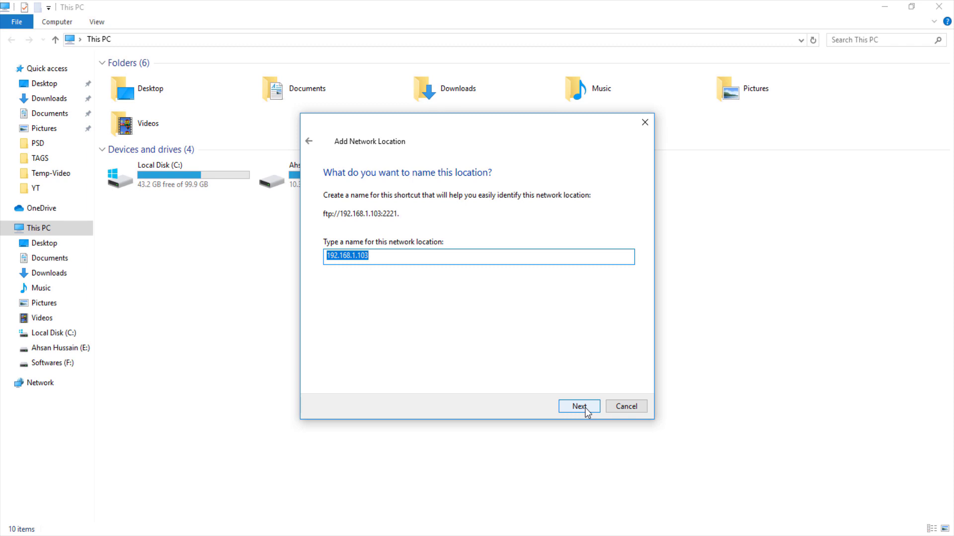
{"action": "left_click", "coordinate": [579, 406]}
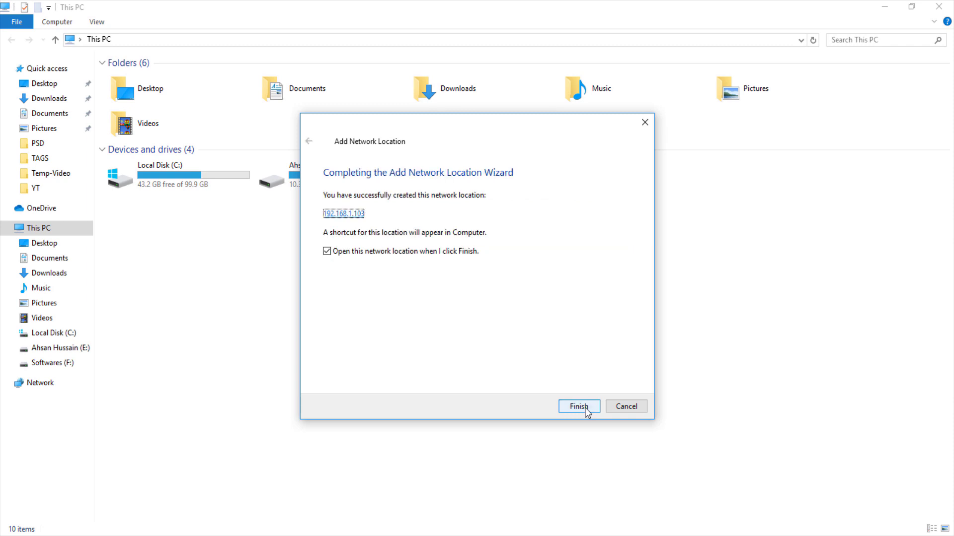
{"action": "left_click", "coordinate": [579, 406]}
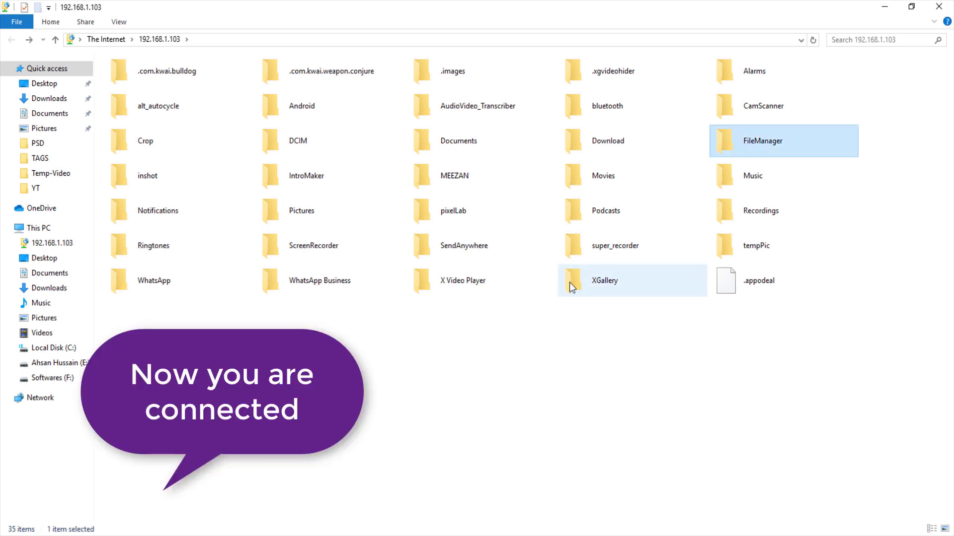
Copy FTP wifi server.mp4 from the phone's XGallery folder into the Temp-Video folder inside YT on drive E:
{"action": "double_click", "coordinate": [571, 281]}
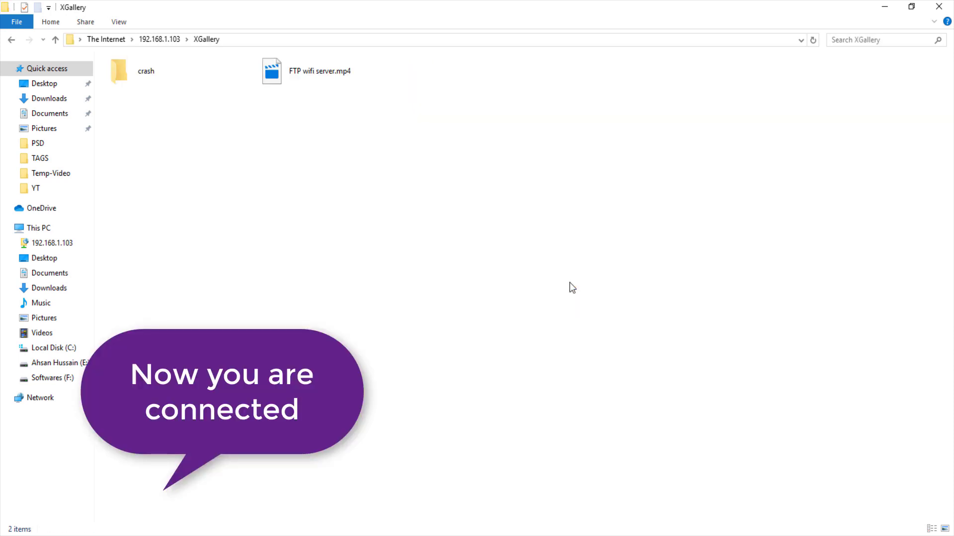
{"action": "left_click", "coordinate": [287, 74]}
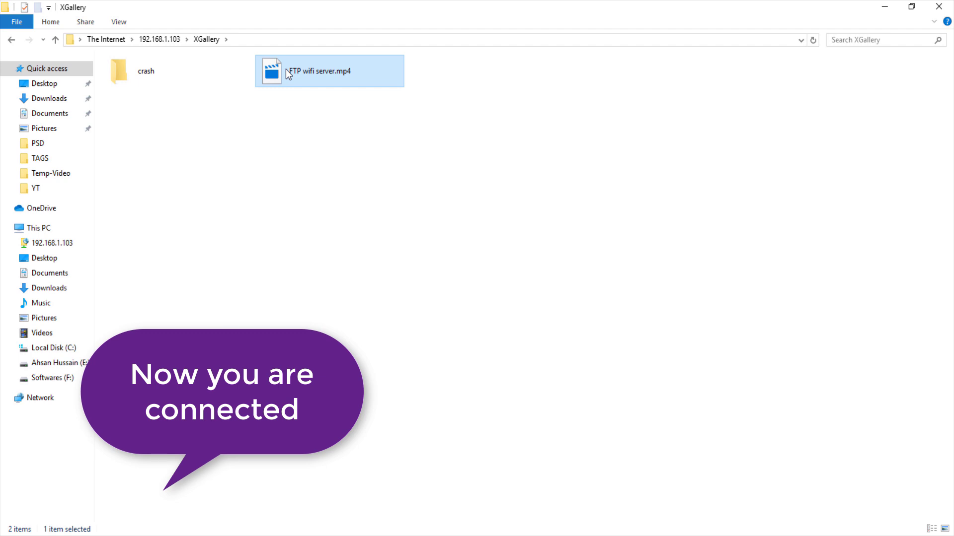
{"action": "left_click", "coordinate": [64, 364]}
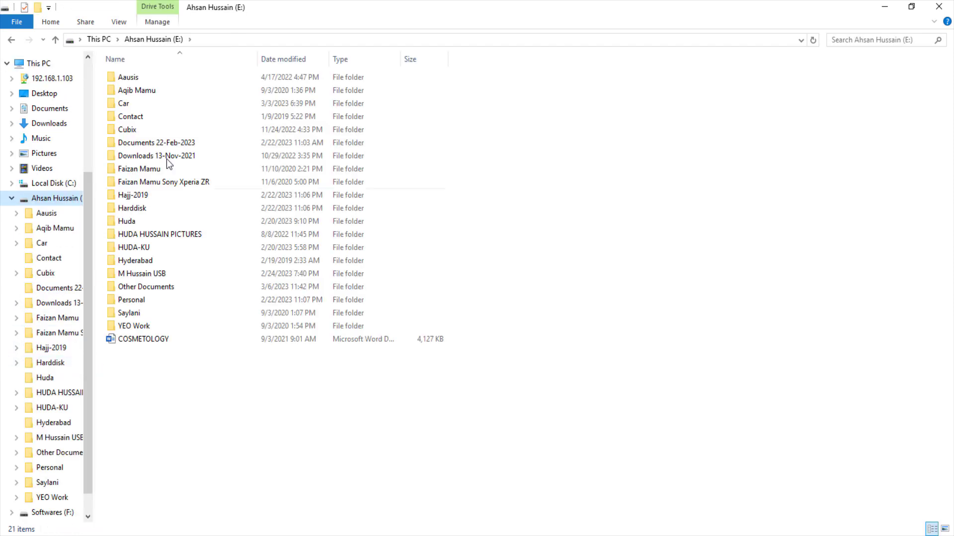
{"action": "double_click", "coordinate": [166, 275]}
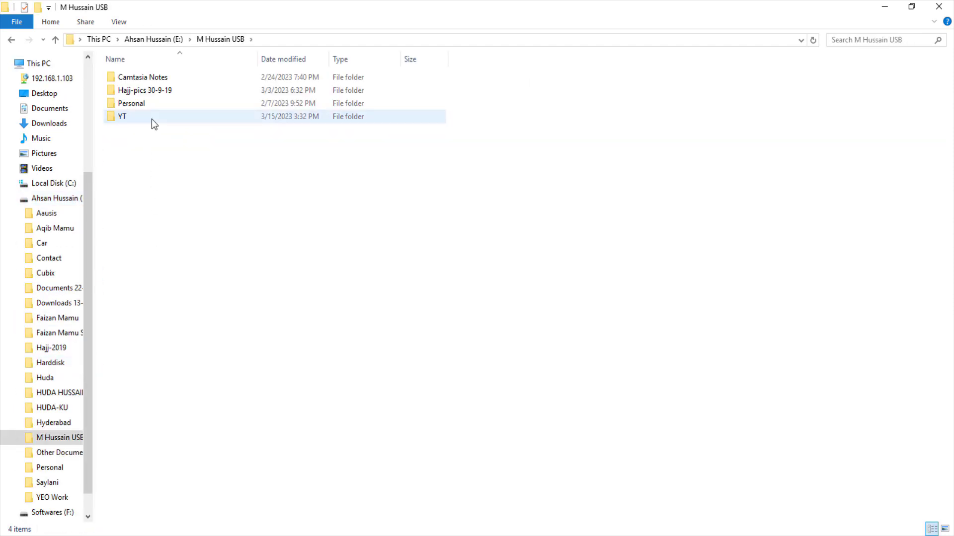
{"action": "double_click", "coordinate": [151, 118]}
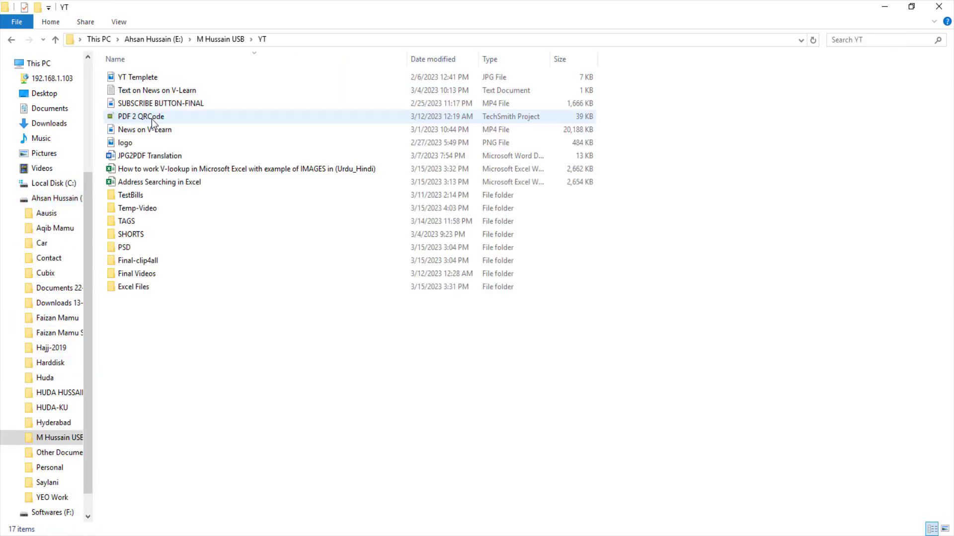
{"action": "double_click", "coordinate": [143, 210]}
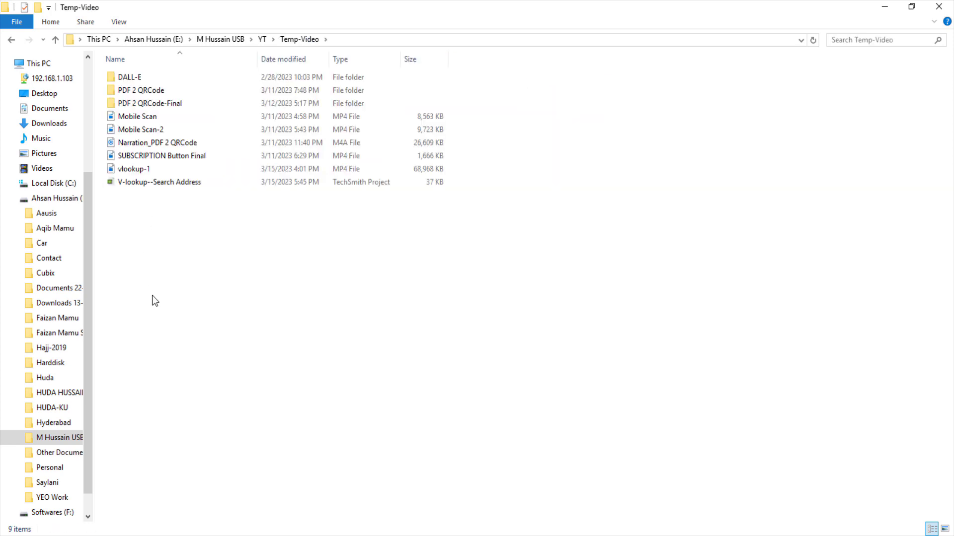
{"action": "key", "text": "ctrl+v"}
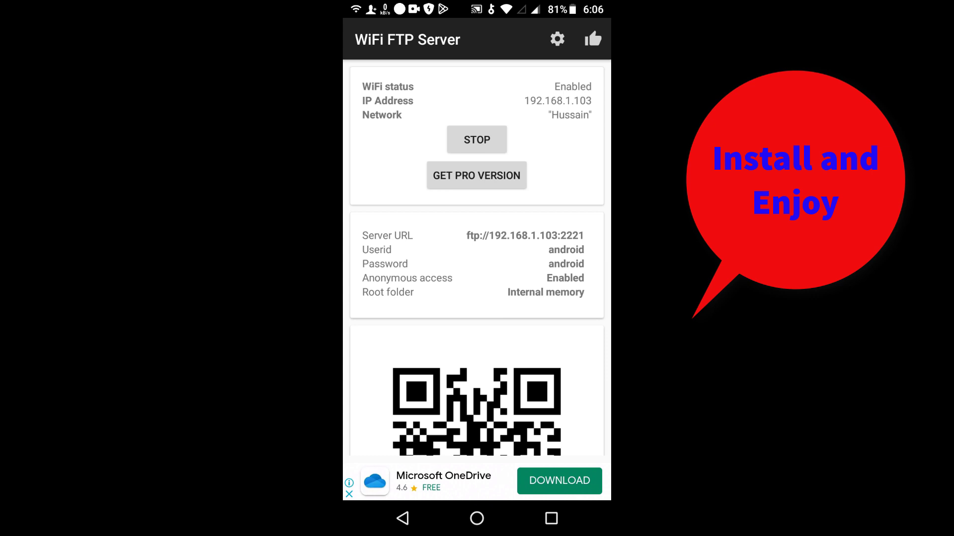
Switch to WiFi FTP Server on the phone and stop the running server
{"action": "left_click", "coordinate": [477, 139]}
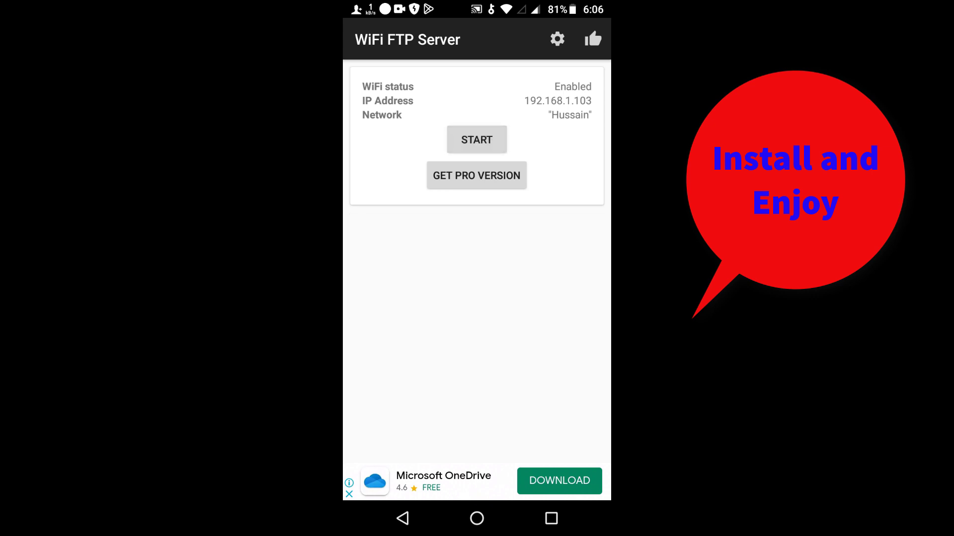